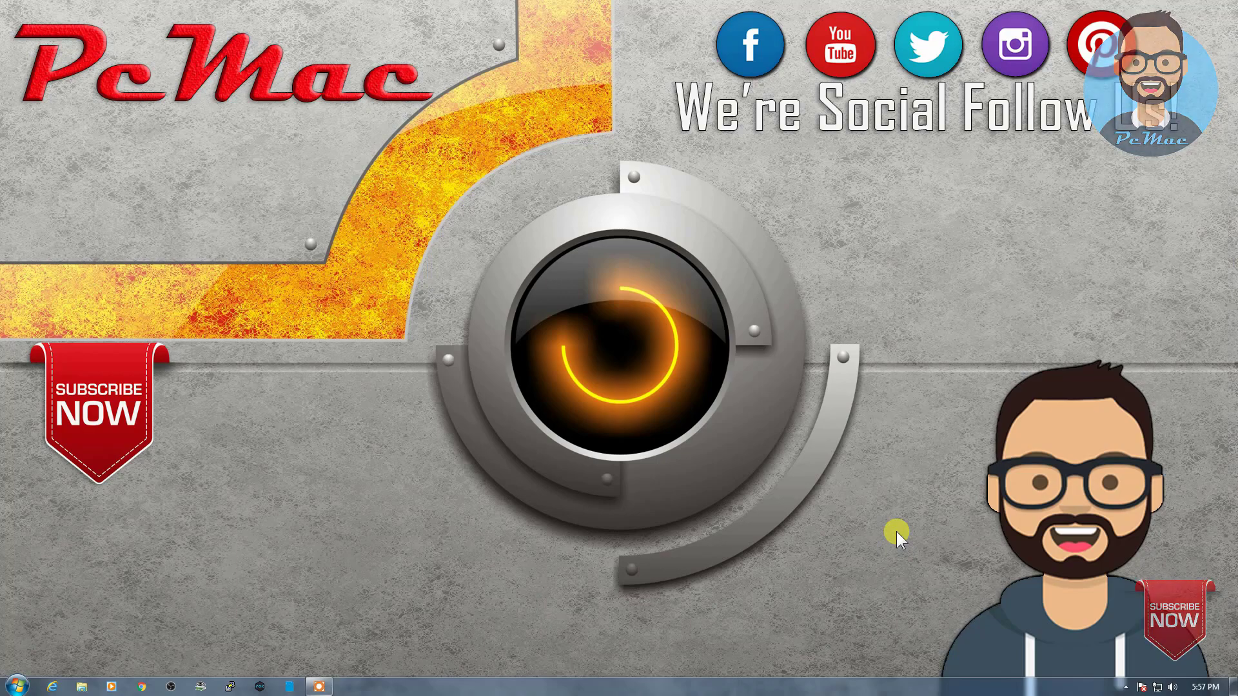
Search Google for openvpn and start downloading the Windows 7 installer from openvpn.net
click(141, 686)
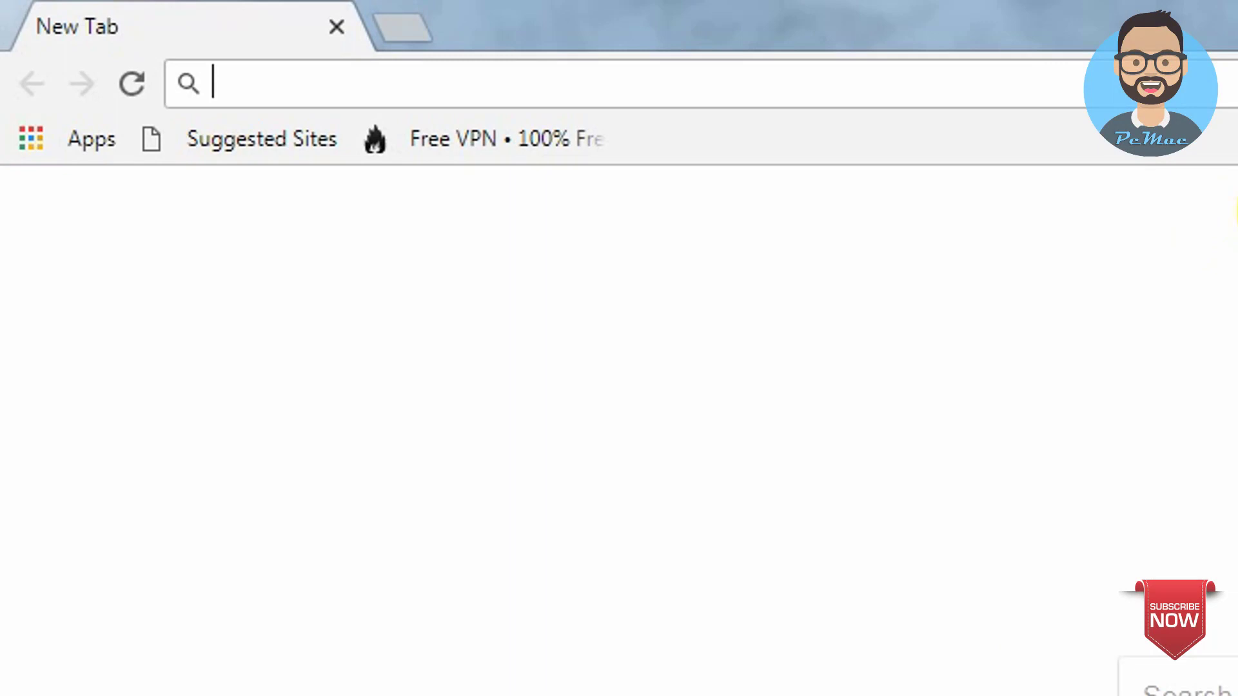
text(openvp)
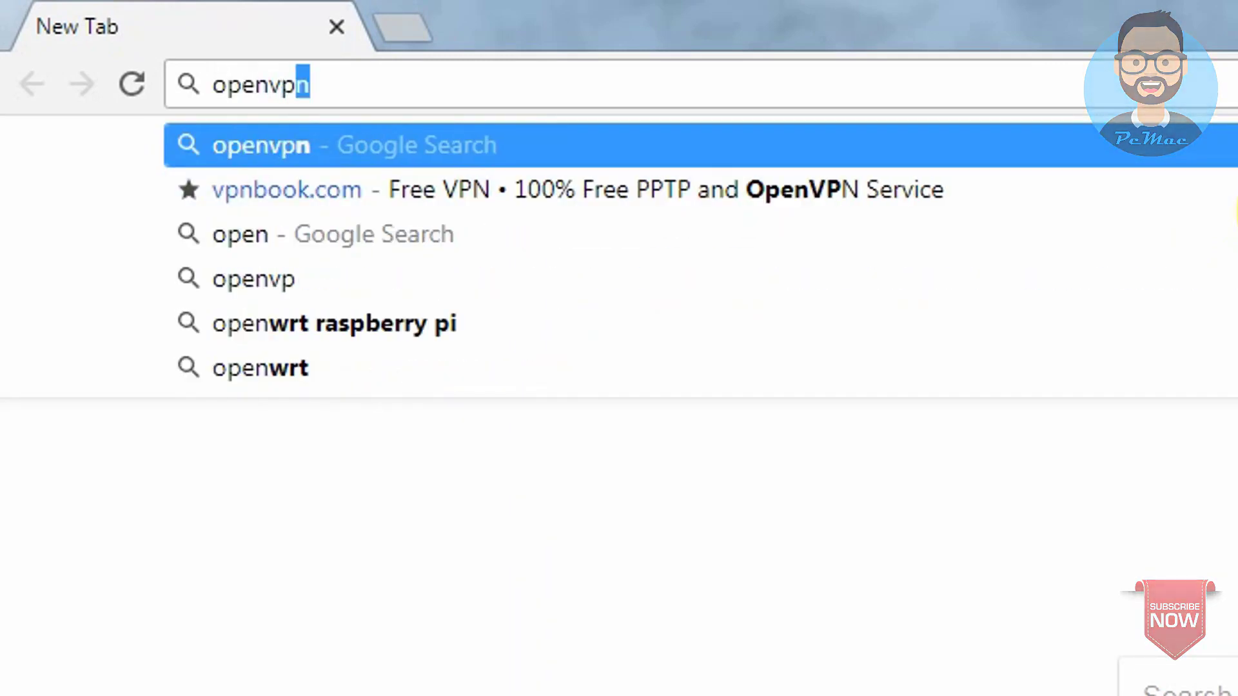
text(n)
key(Return)
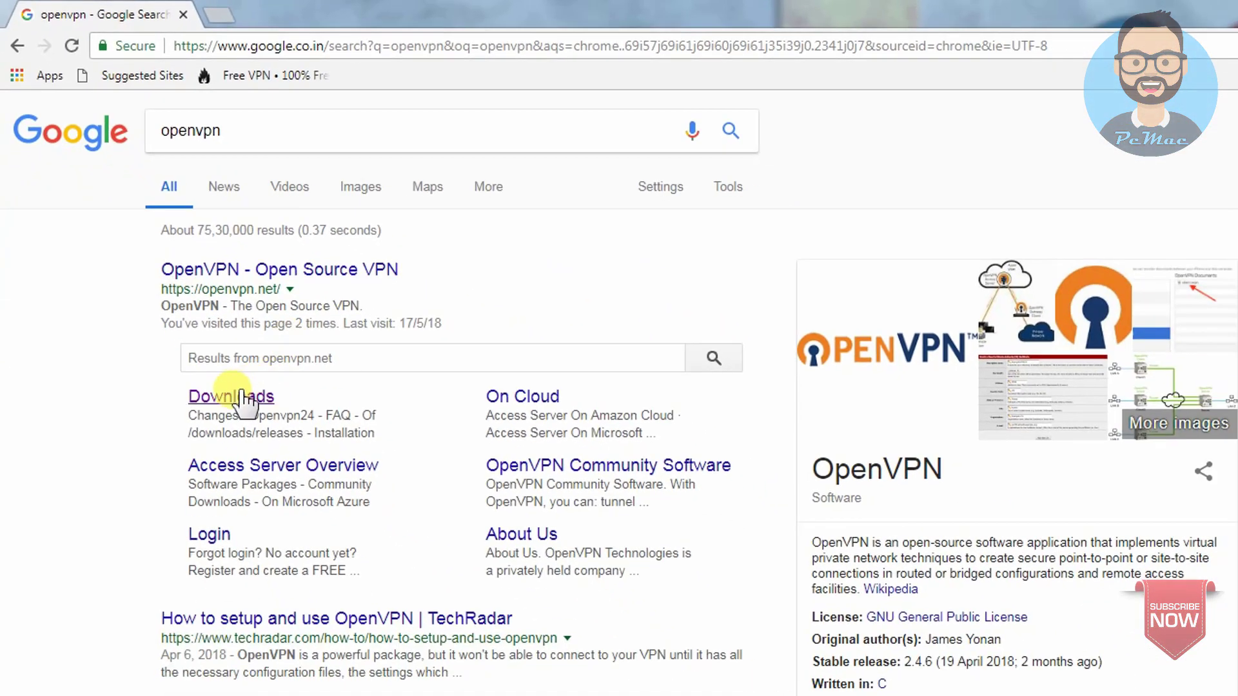
click(240, 397)
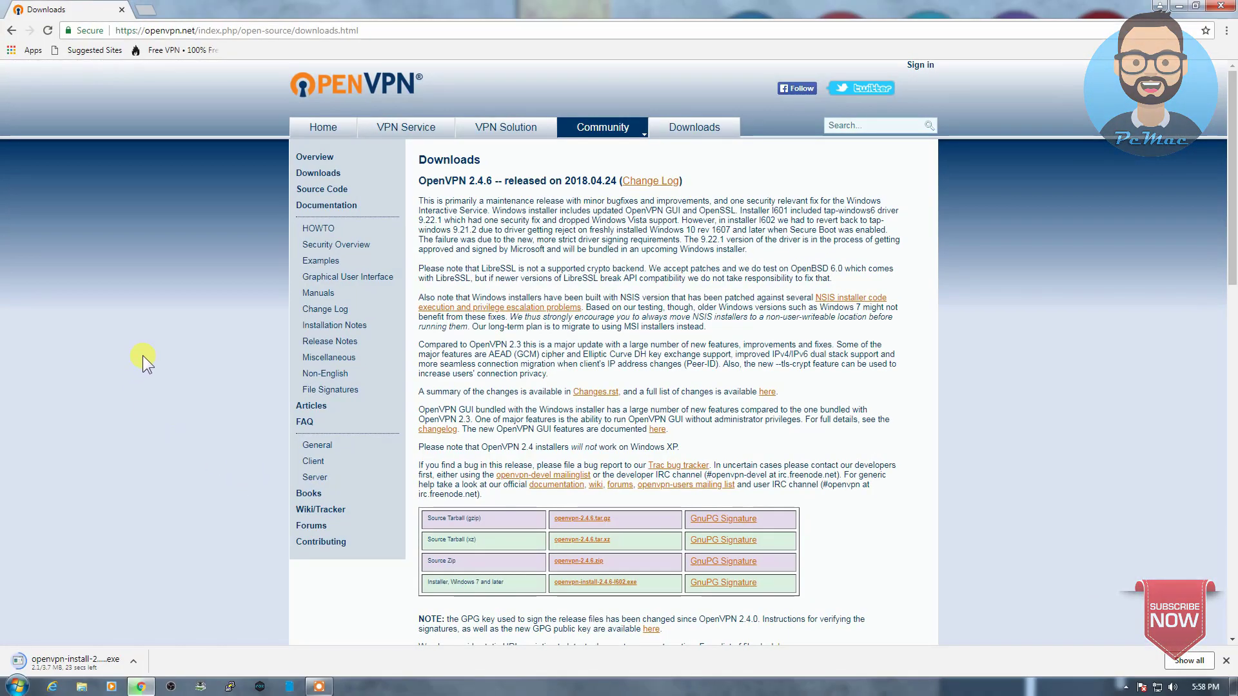
Search 'whats my ip' in a new browser tab to see the current public IP
click(152, 10)
text(wht)
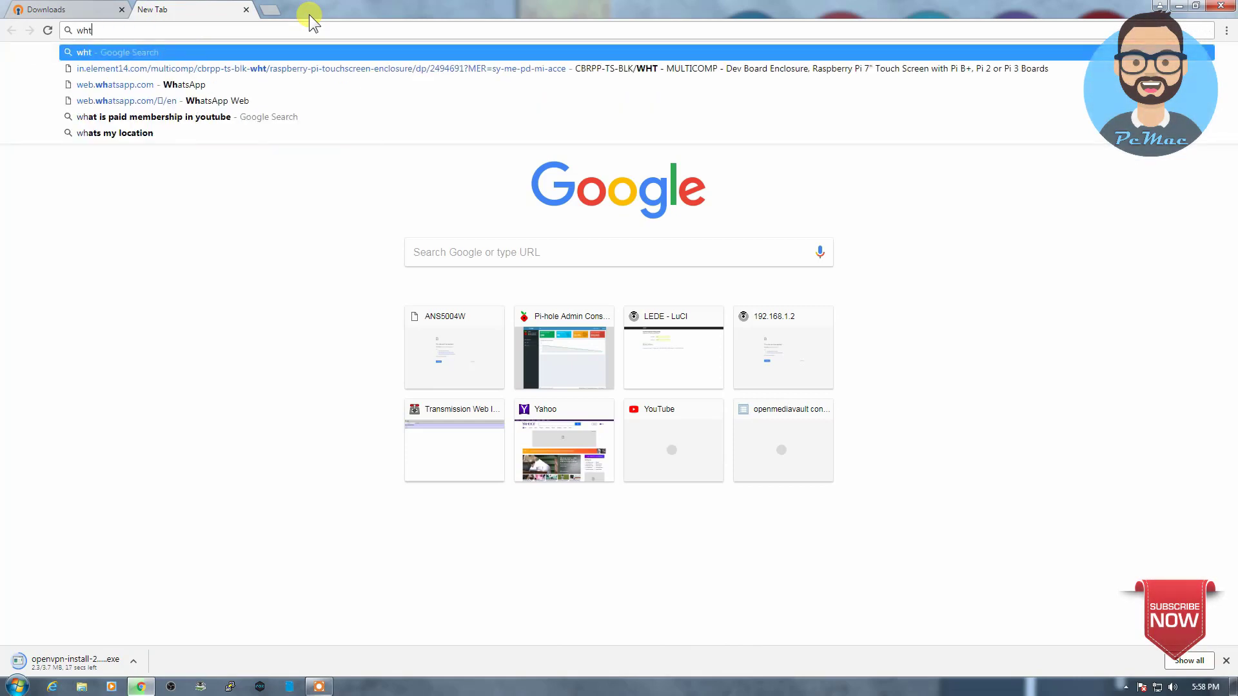
key(BackSpace)
text(ats my ip)
key(Return)
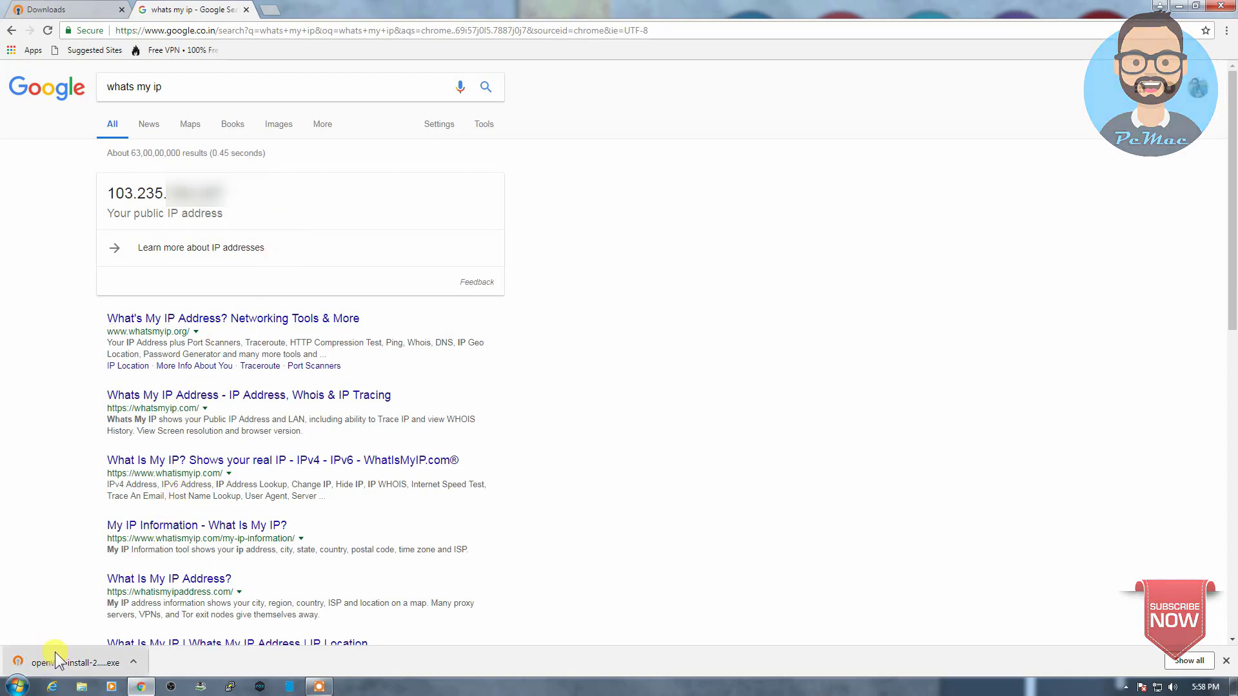
Install OpenVPN with default options, always trusting OpenVPN Technologies drivers for the TAP adapter
click(67, 662)
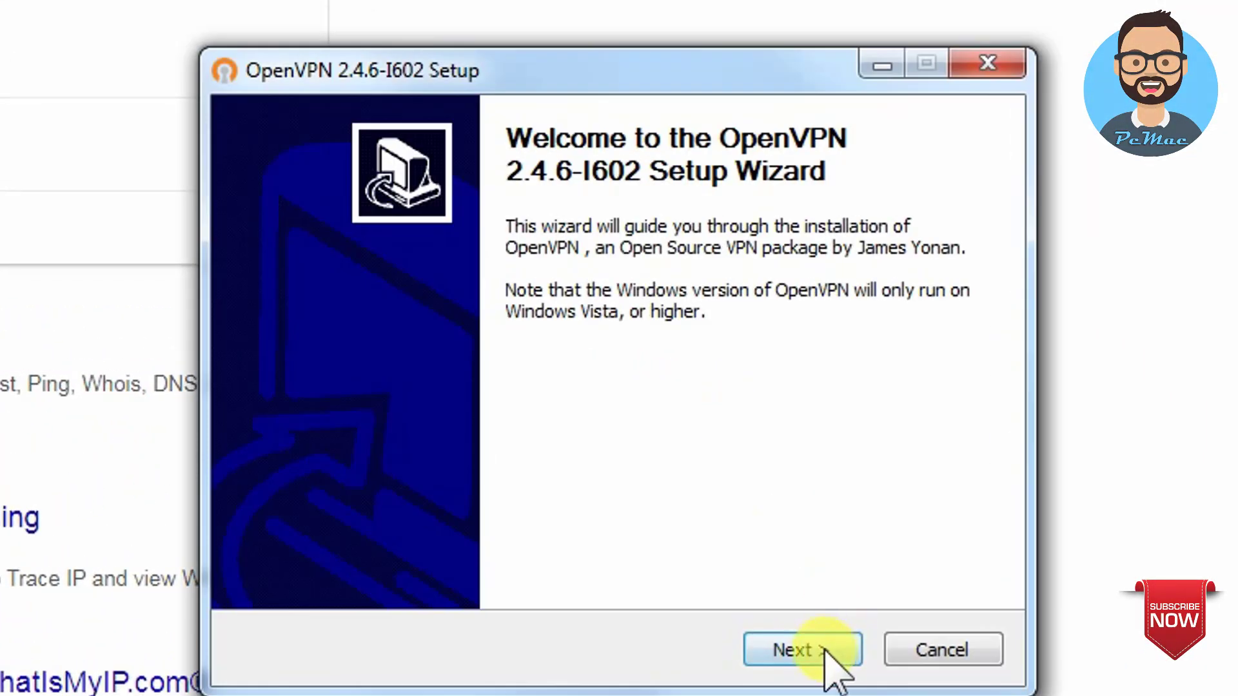
click(827, 652)
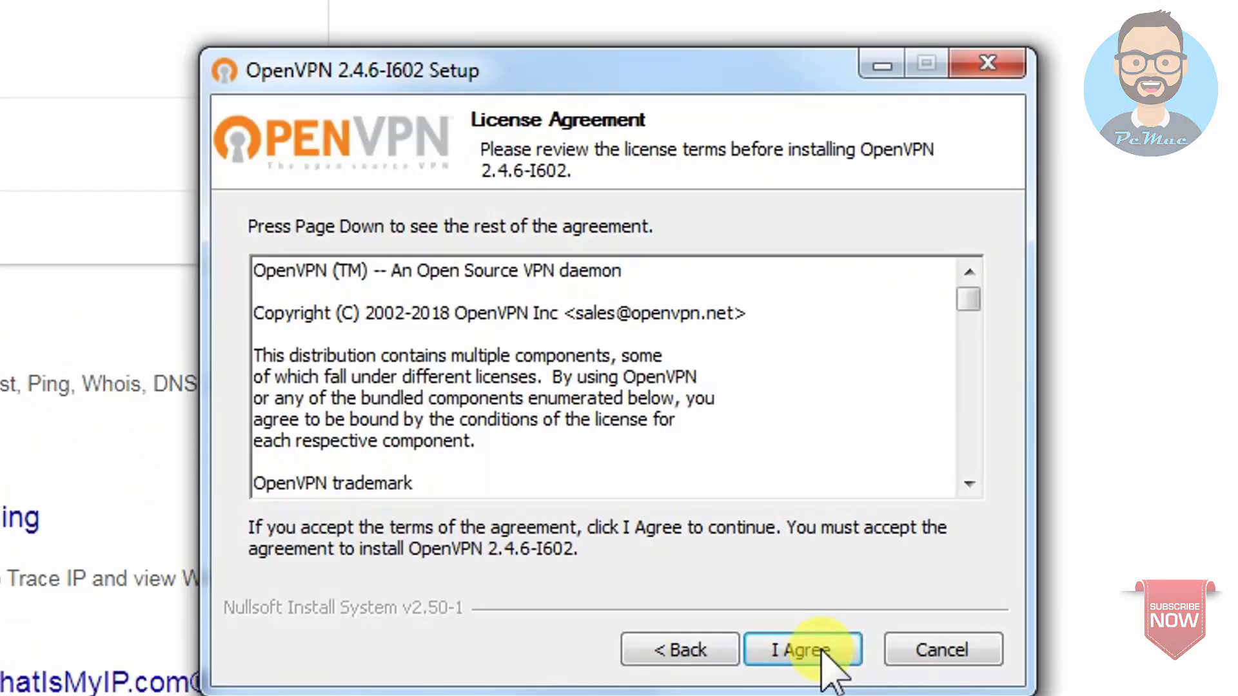
click(827, 653)
click(828, 652)
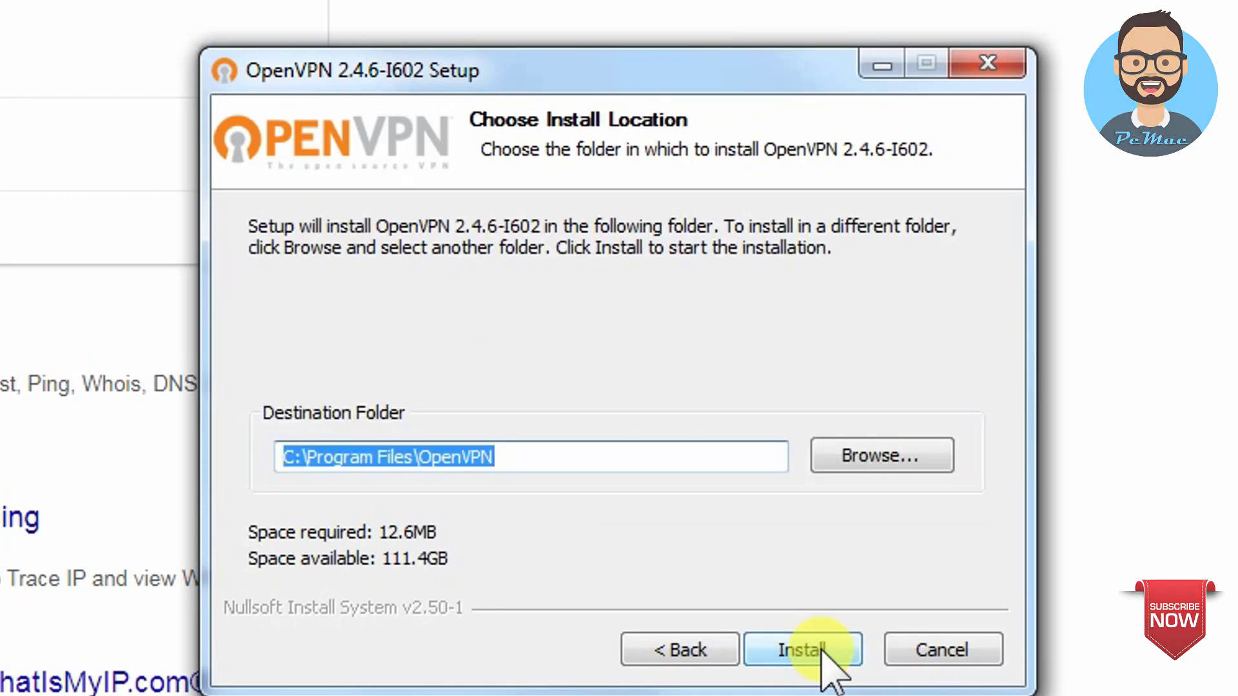
click(827, 652)
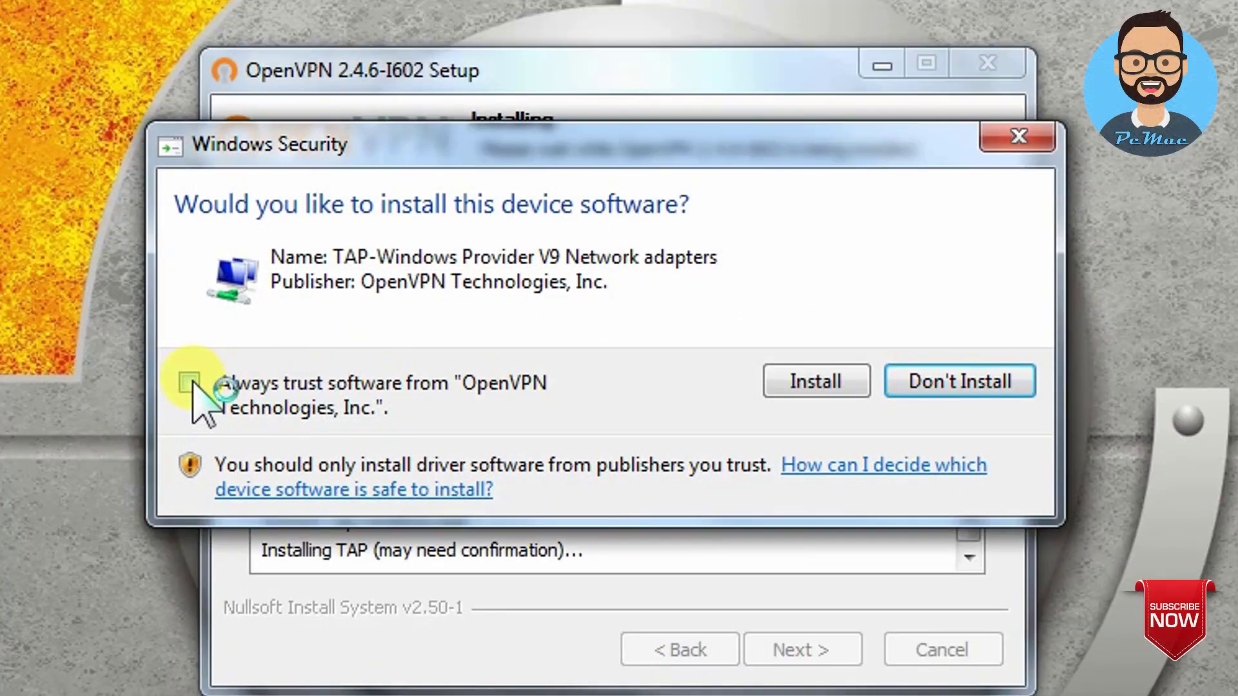
click(191, 384)
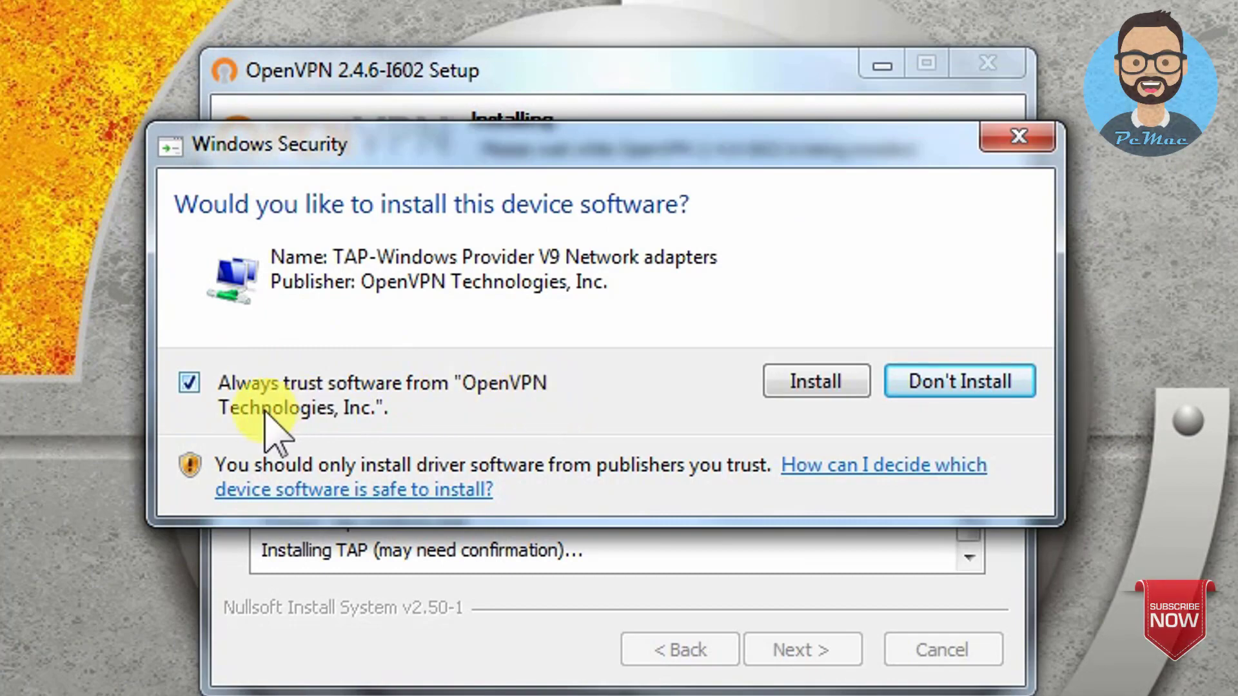
click(817, 385)
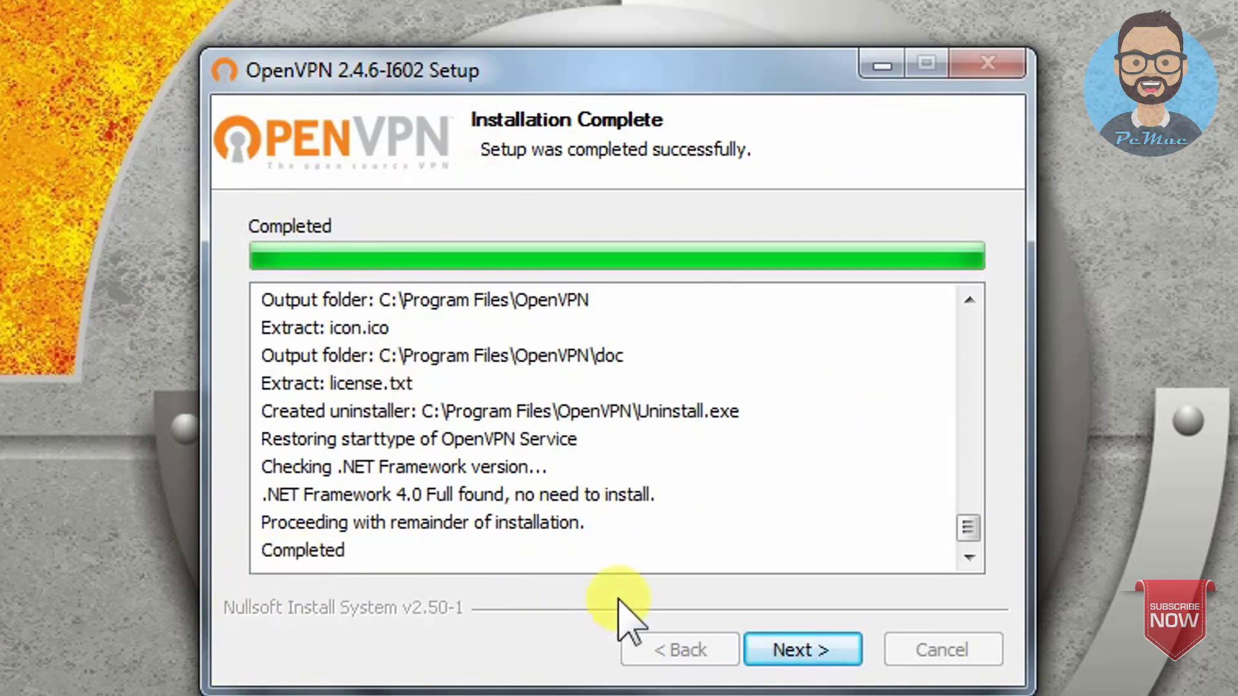
click(799, 650)
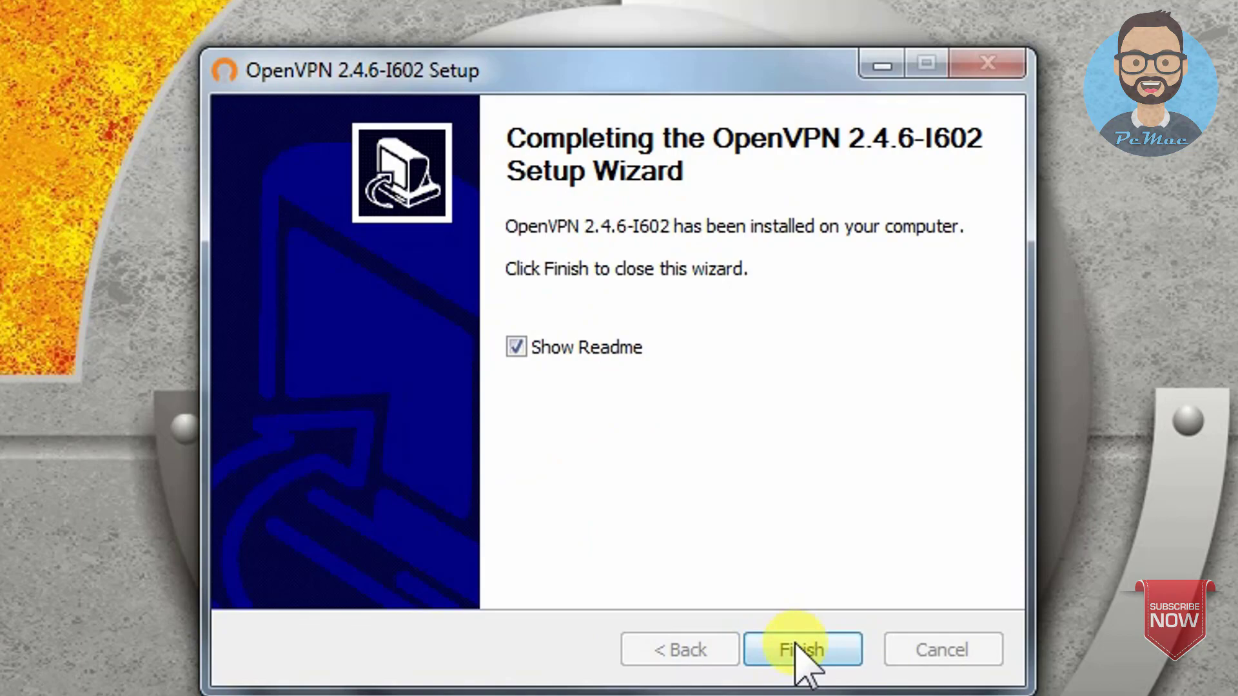
Finish setup, scroll through the INSTALL-win32 readme in Notepad, then close it
click(799, 650)
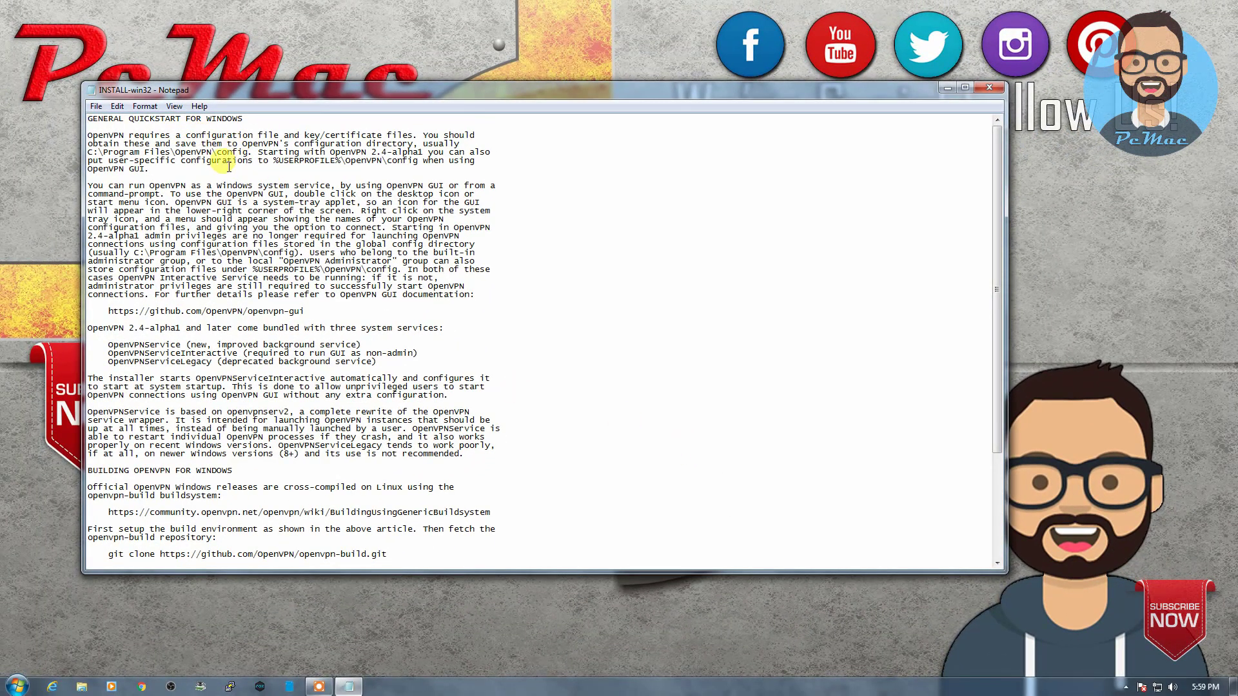
scroll(258, 243, down, 1)
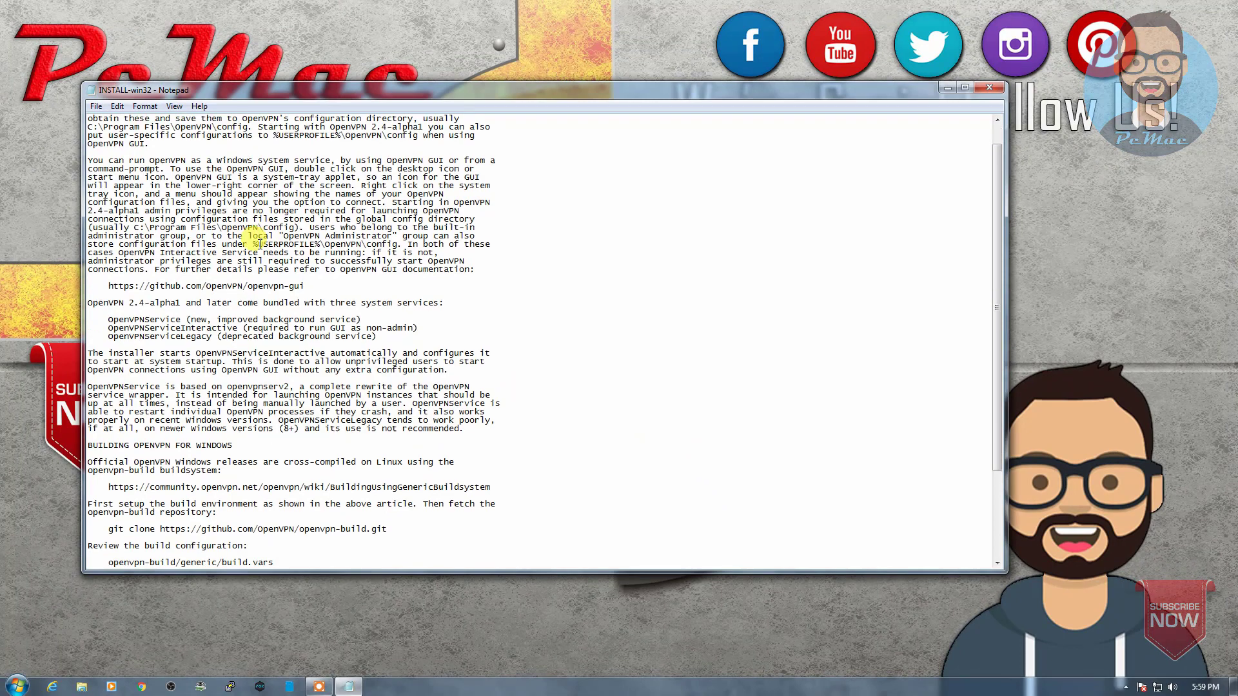
scroll(258, 242, down, 2)
scroll(259, 243, down, 2)
scroll(261, 244, down, 1)
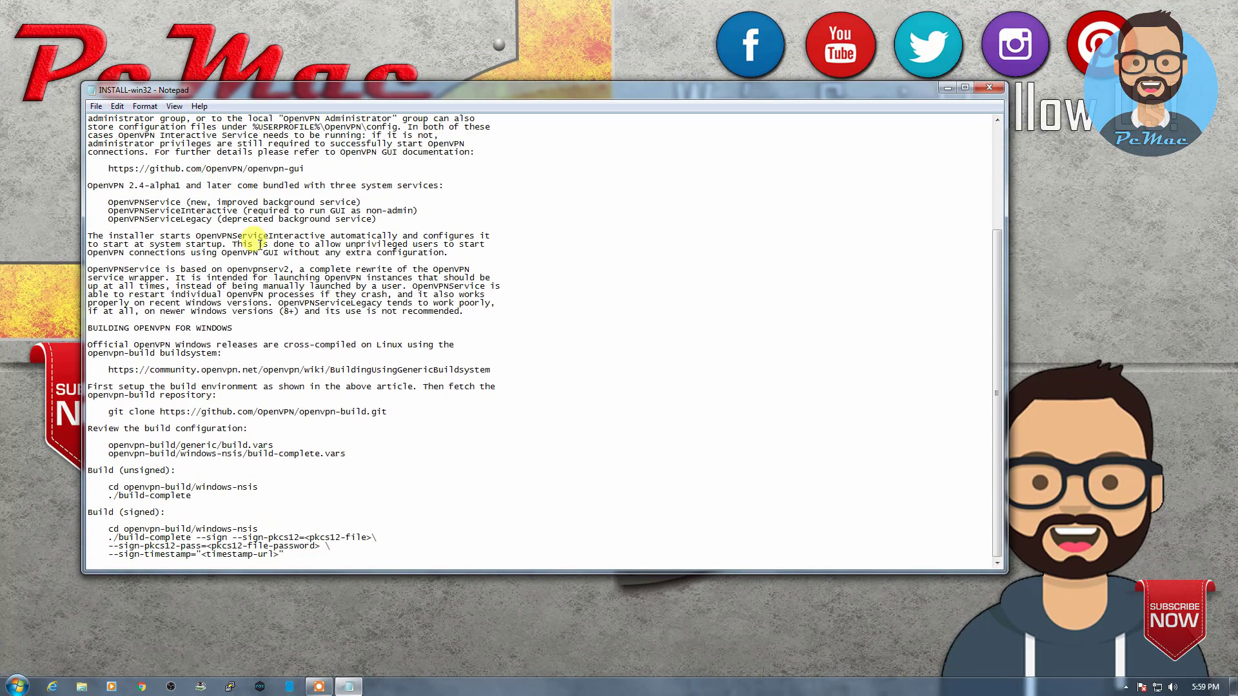
click(989, 87)
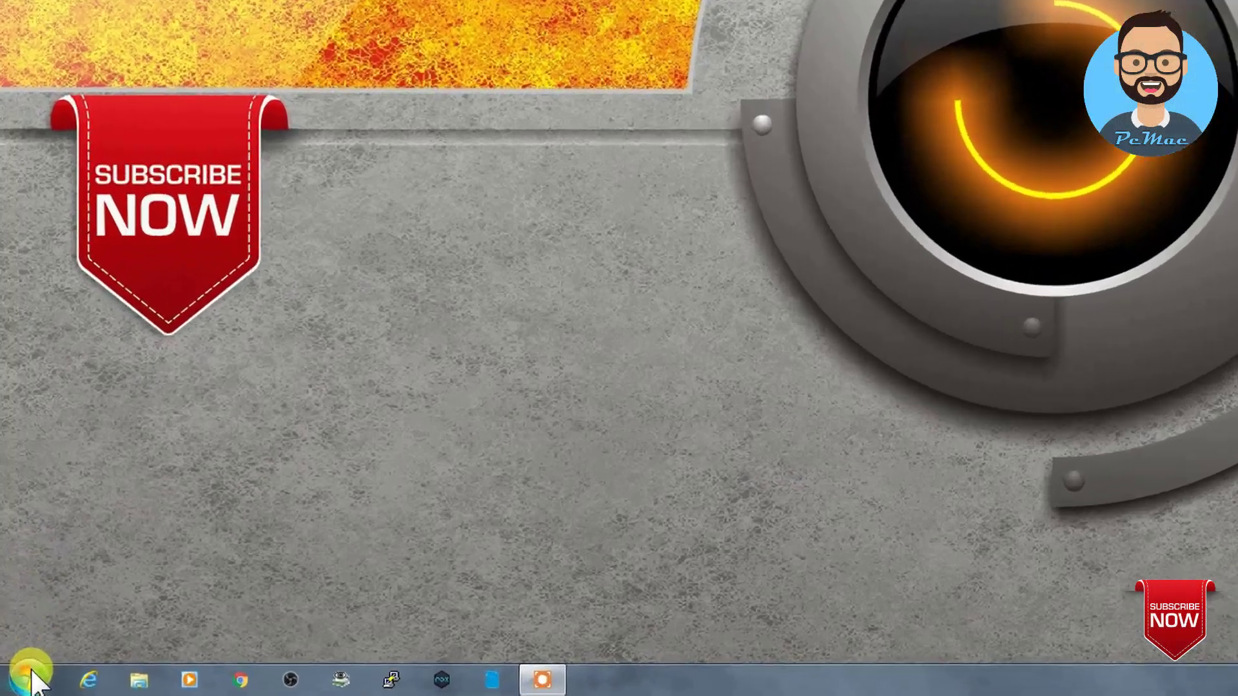
Find OpenVPN GUI by searching 'open', run it as administrator, and dismiss the no-config warning
click(19, 685)
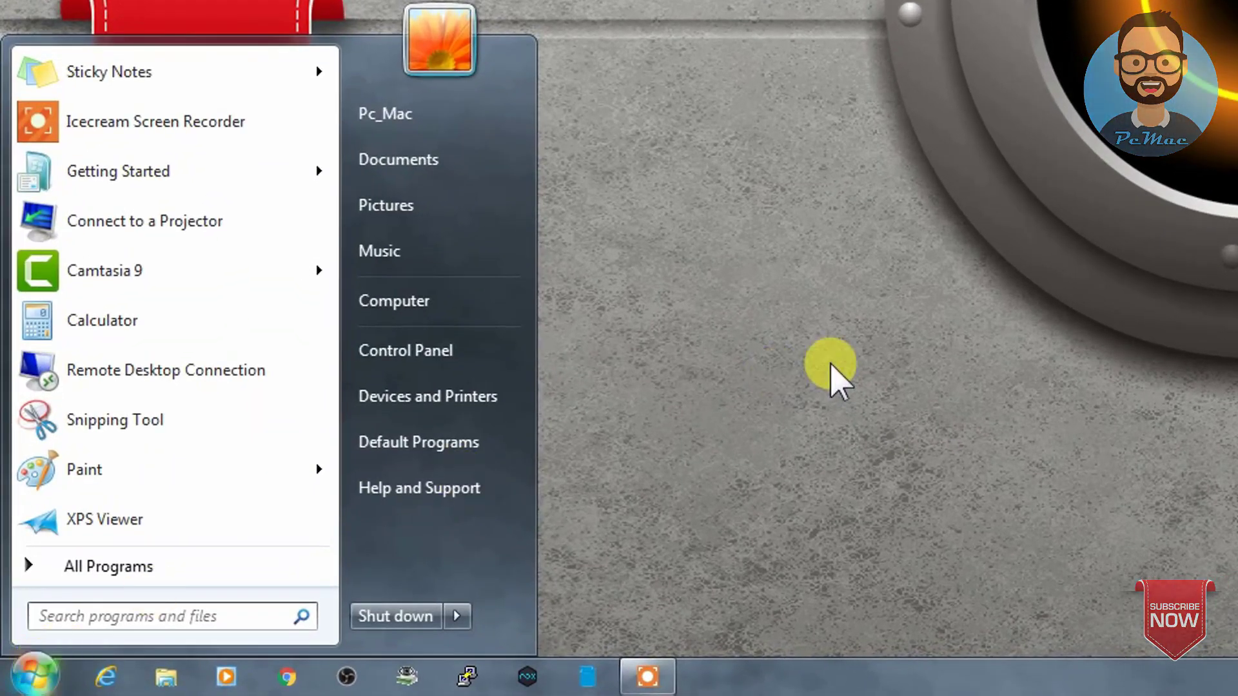
text(open)
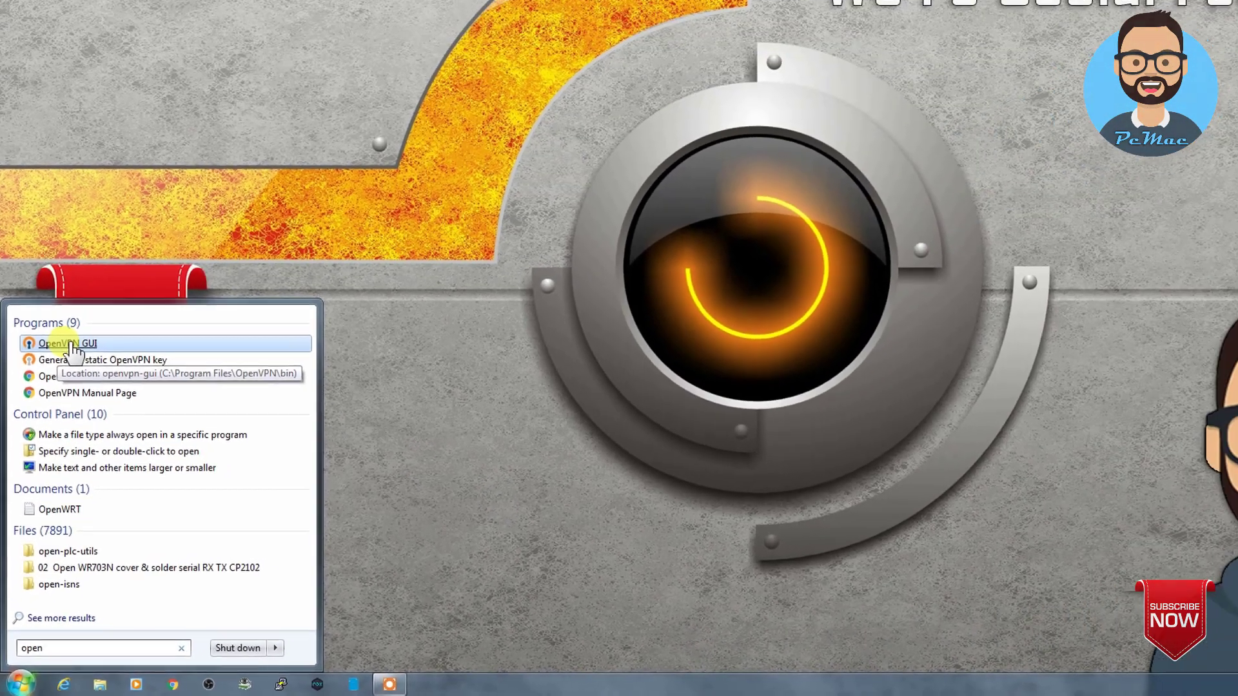
right_click(73, 352)
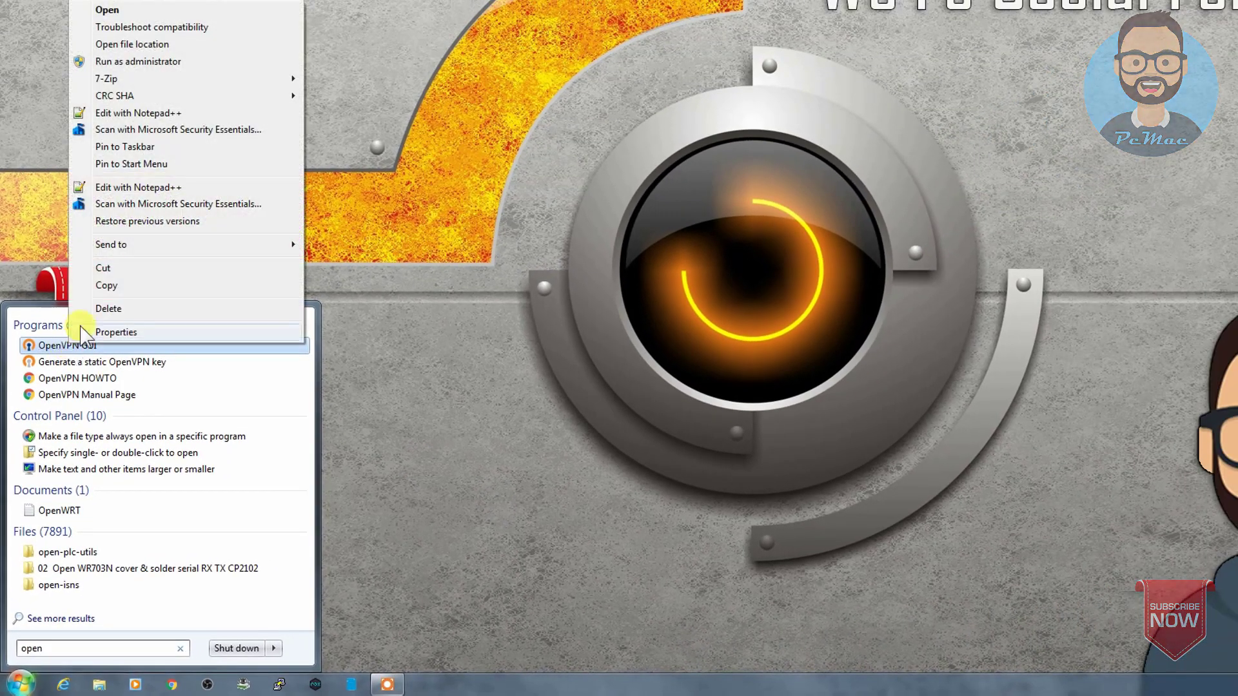
click(147, 63)
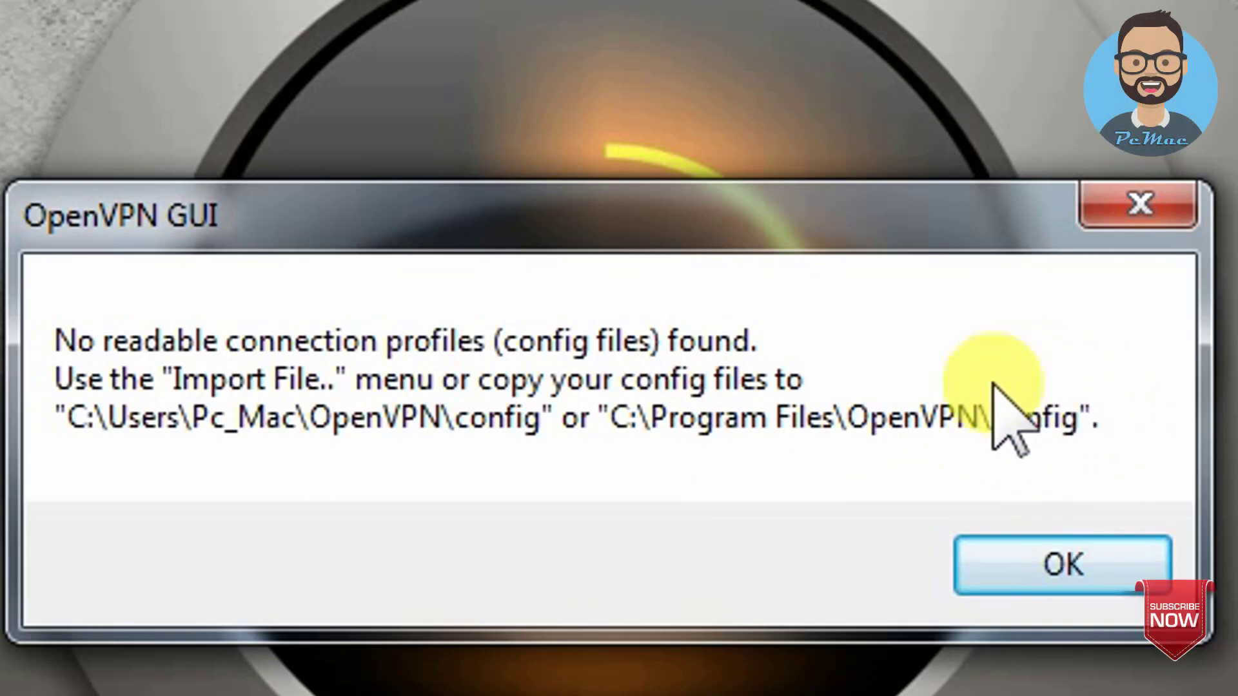
click(1046, 548)
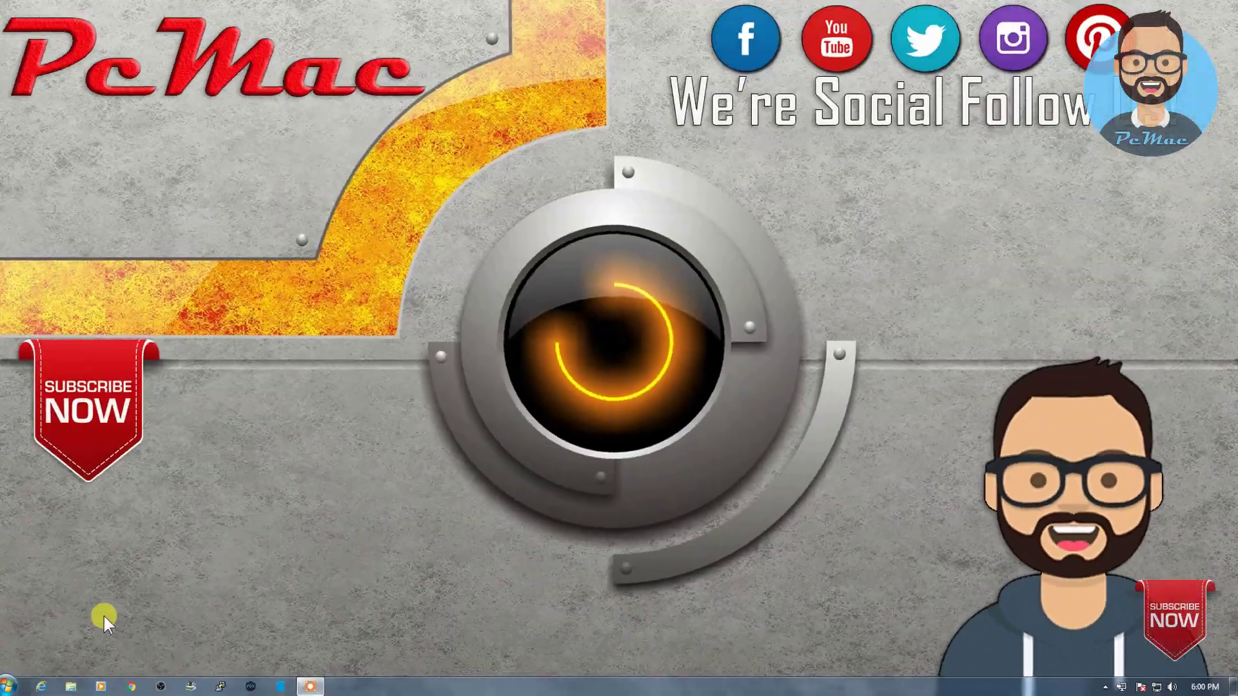
Go to vpnbook.com via the Free VPN bookmark and browse its OpenVPN and Dedicated VPN tabs
click(143, 685)
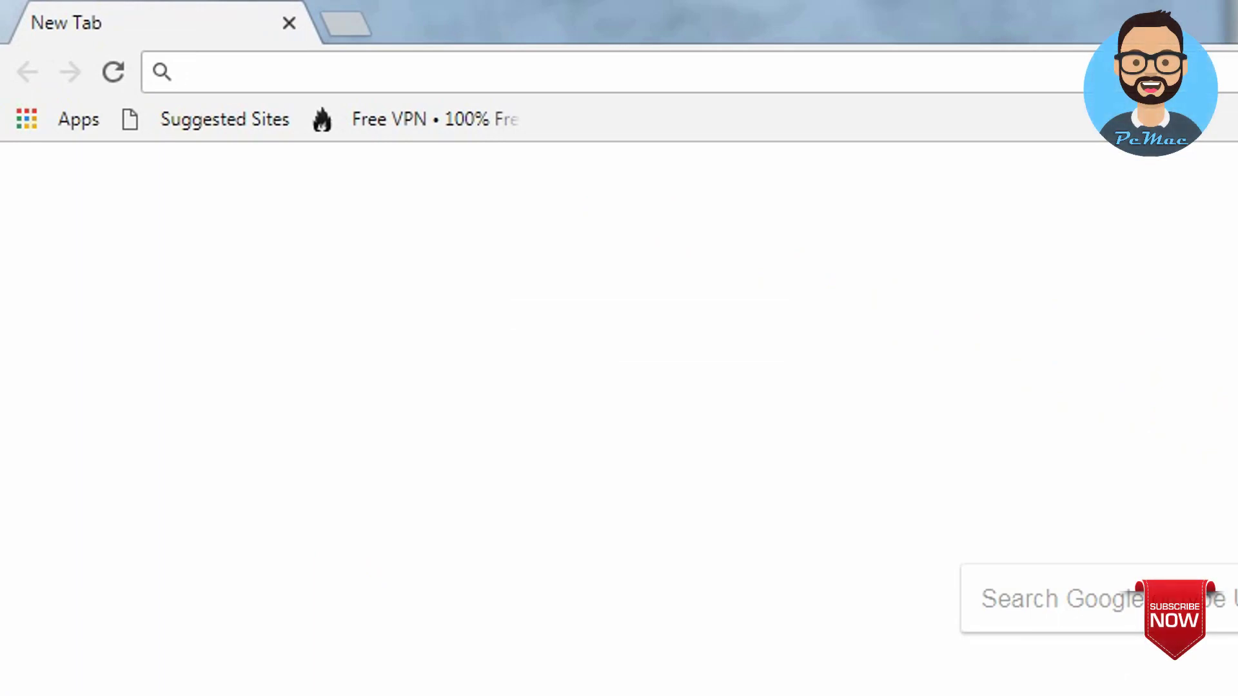
click(424, 122)
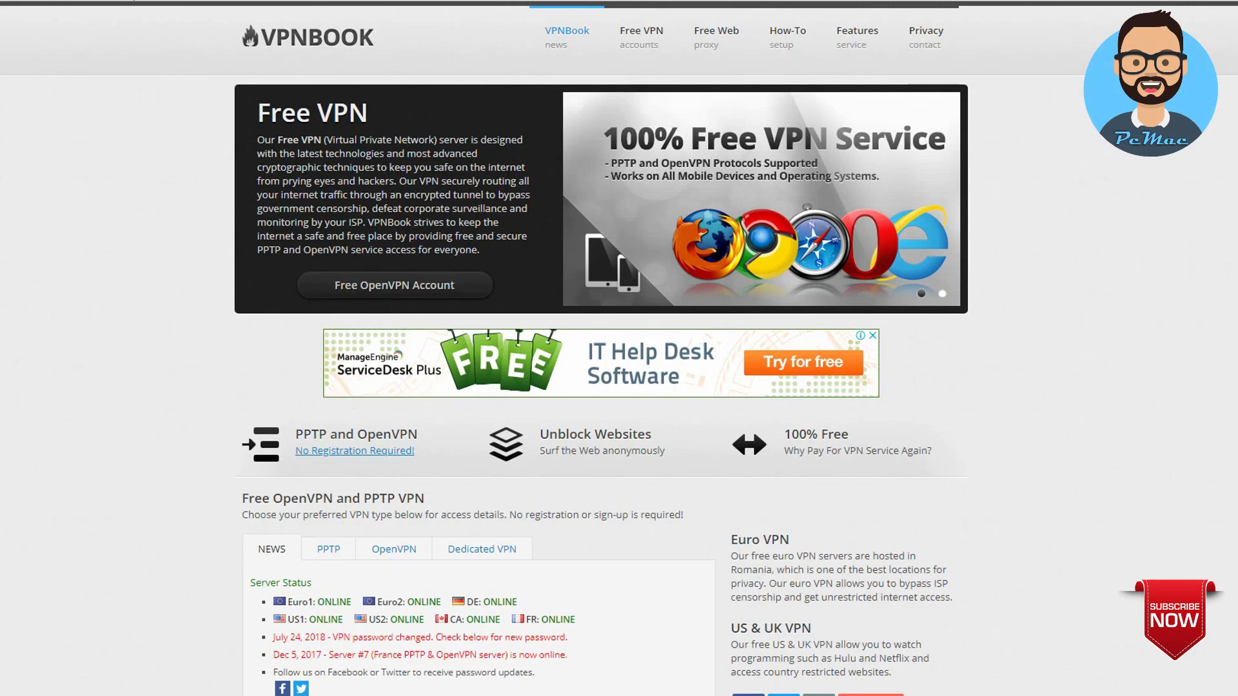
scroll(196, 442, down, 2)
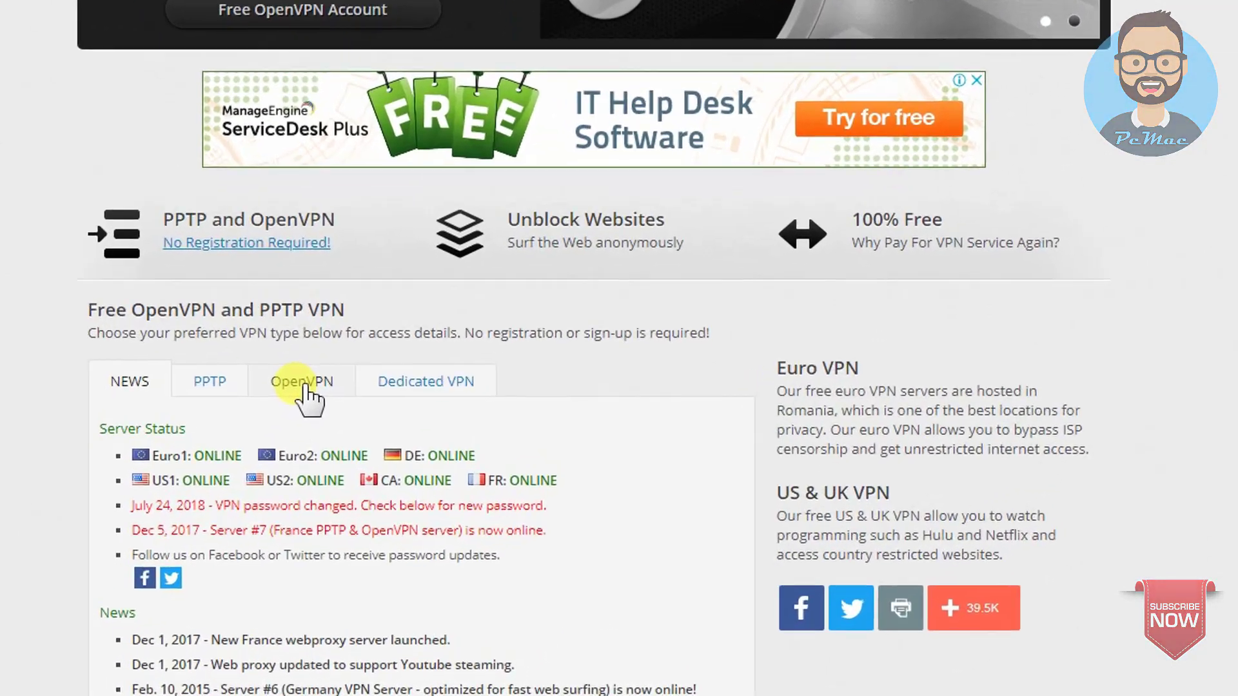
click(395, 476)
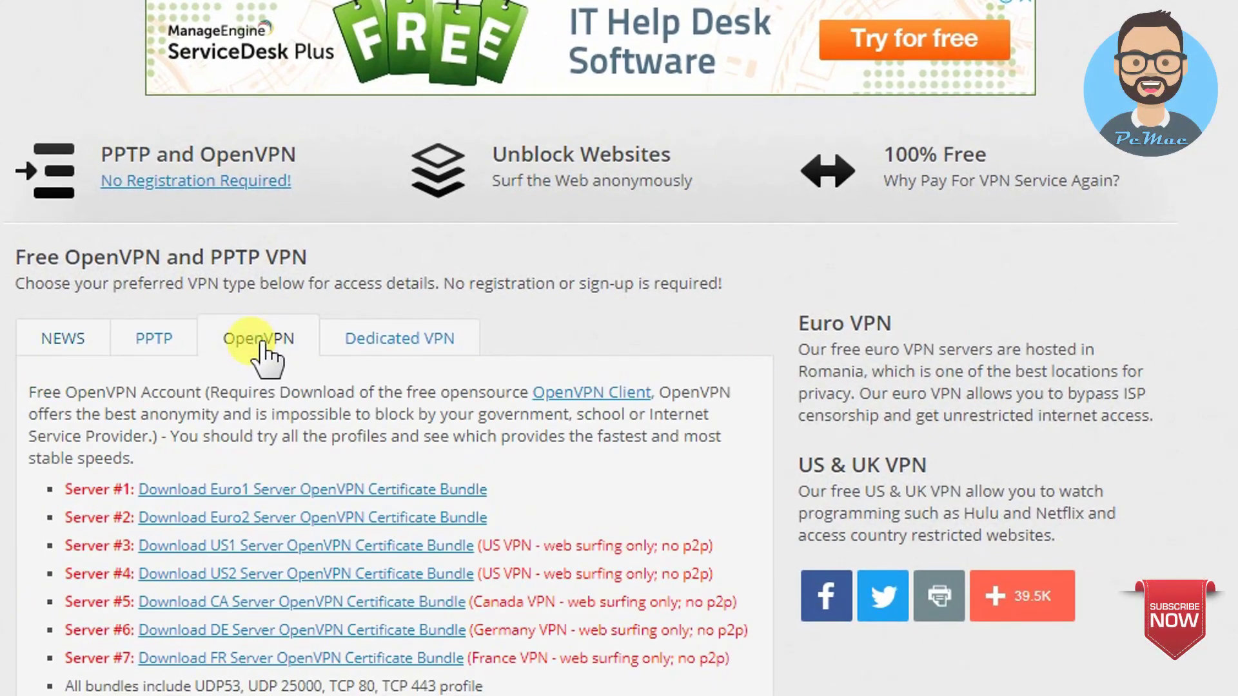
scroll(419, 336, down, 2)
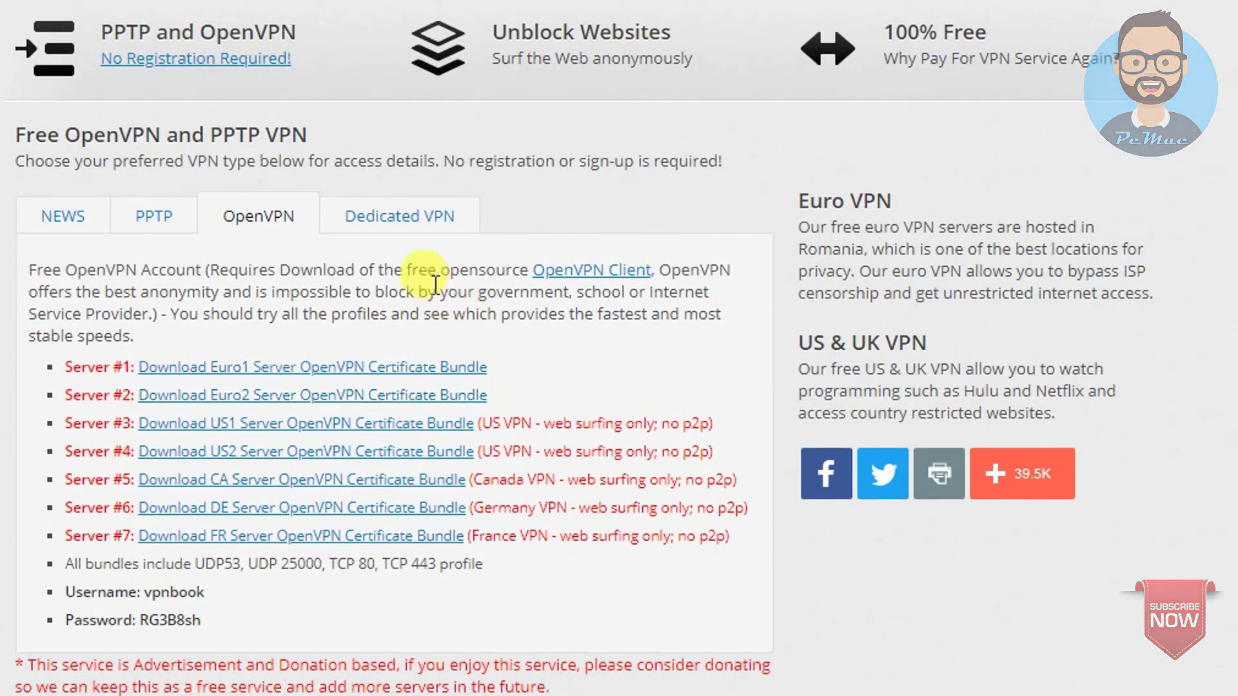
click(403, 223)
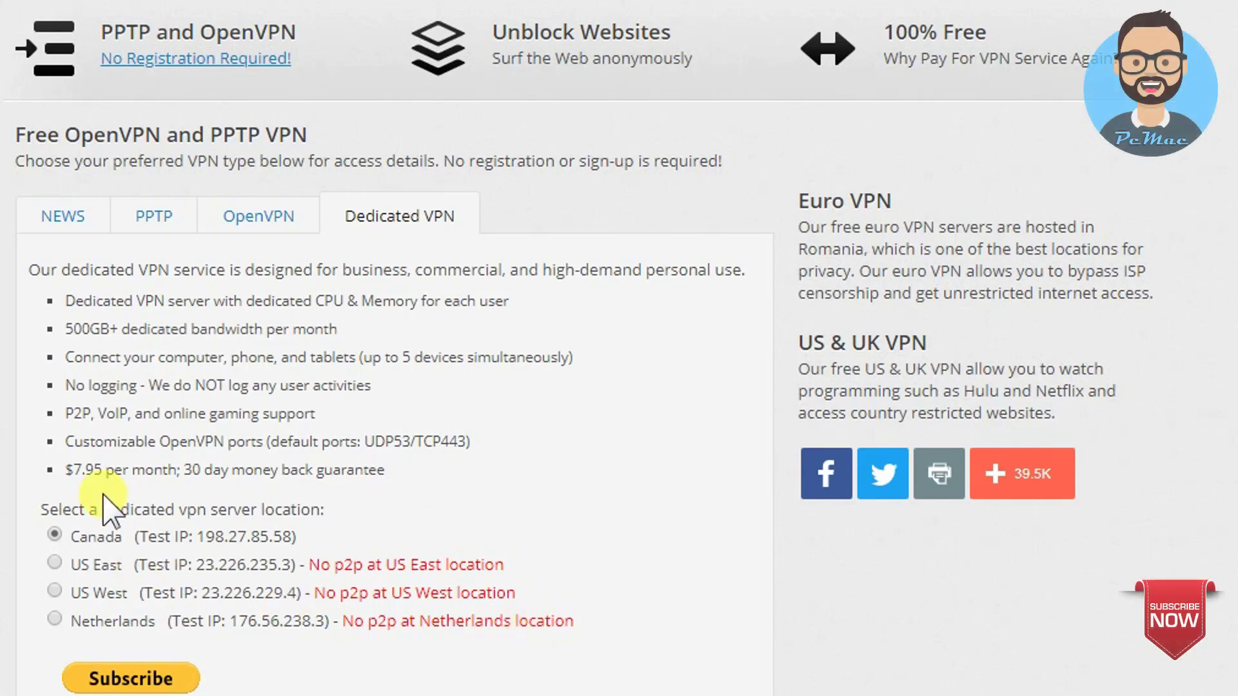
Download the Euro1, US1, CA, DE and FR OpenVPN certificate bundles from the server list
click(264, 237)
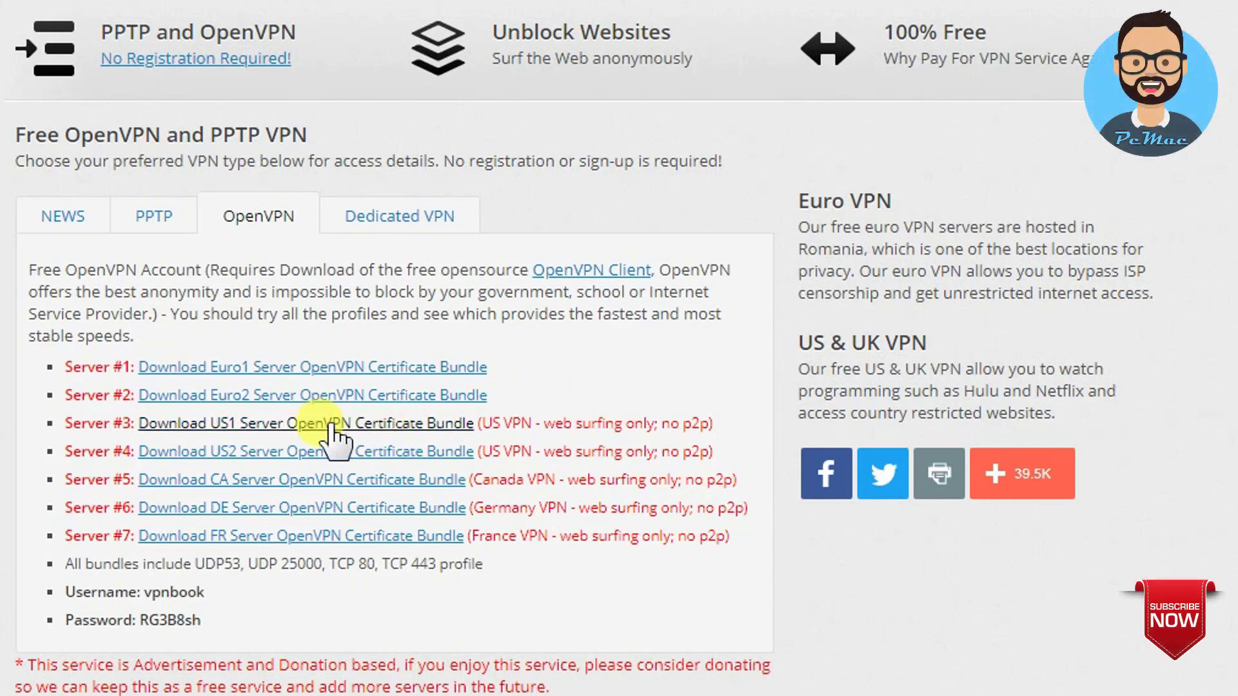
right_click(309, 369)
click(351, 389)
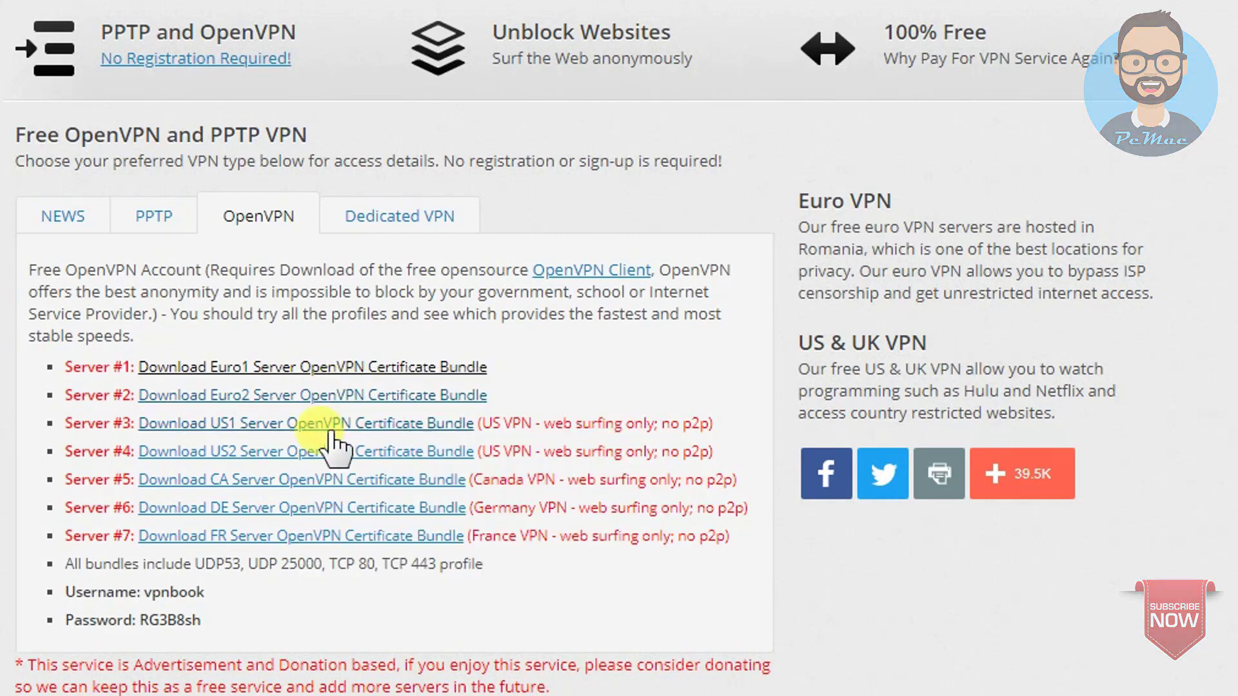
right_click(284, 423)
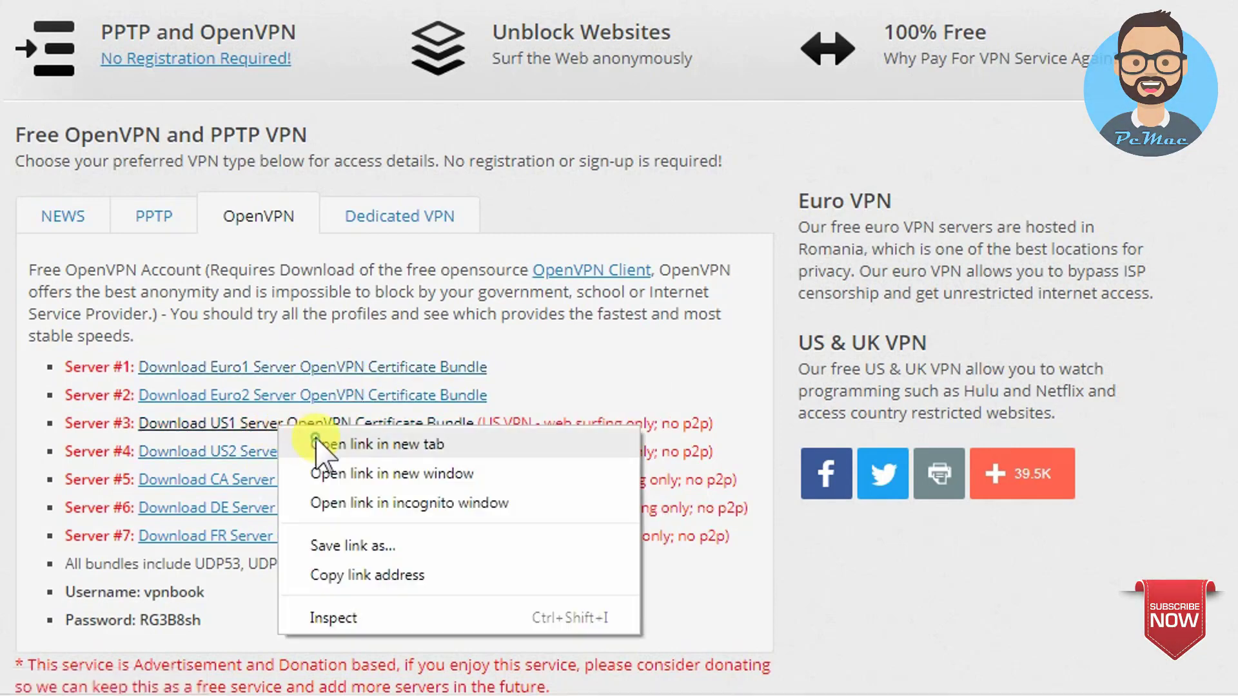
click(312, 445)
right_click(287, 490)
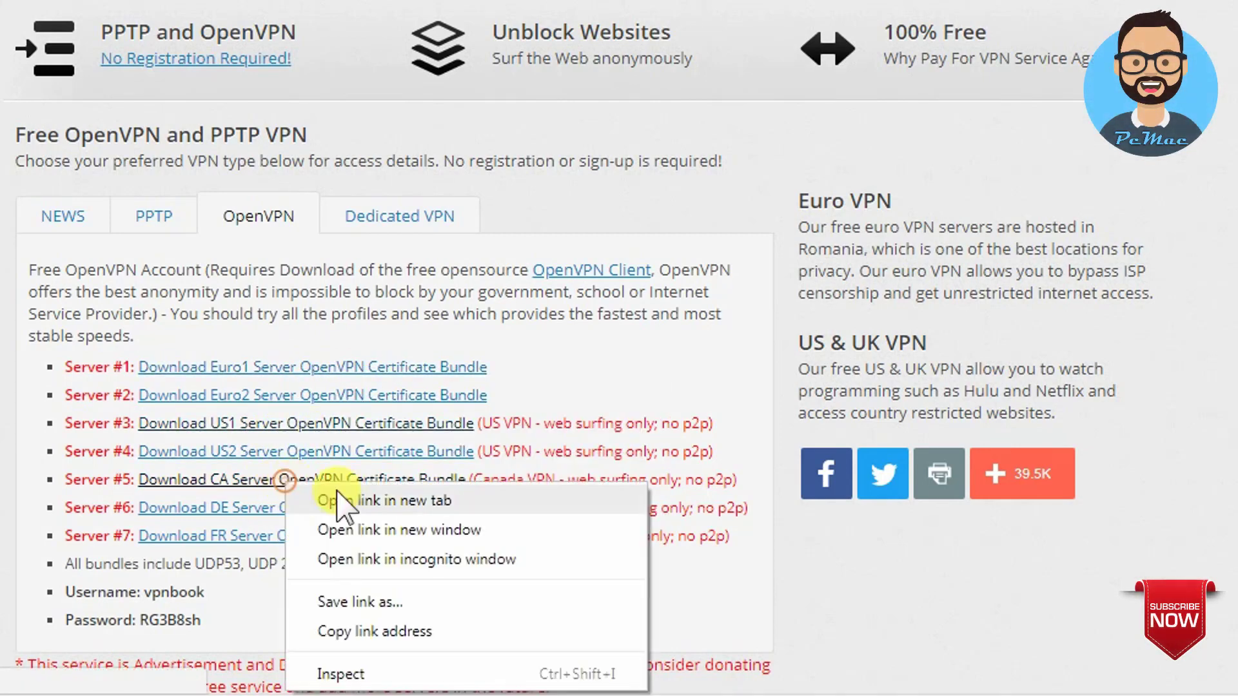
click(329, 498)
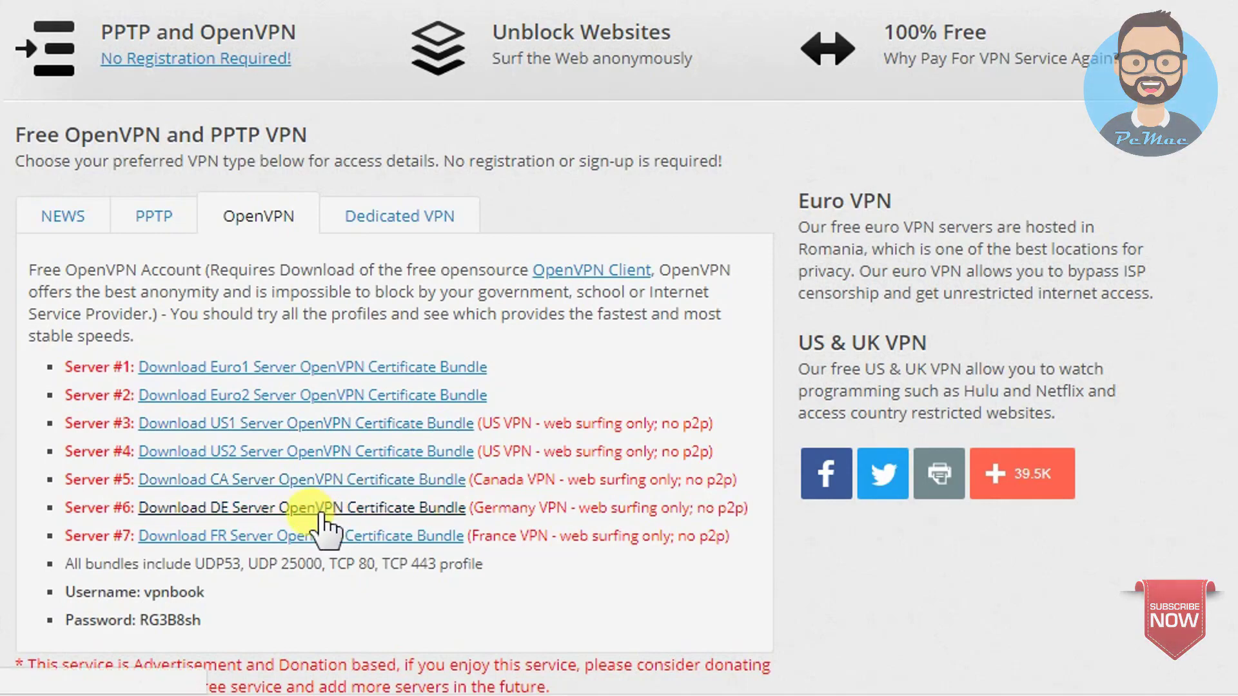
right_click(321, 511)
click(348, 457)
right_click(310, 536)
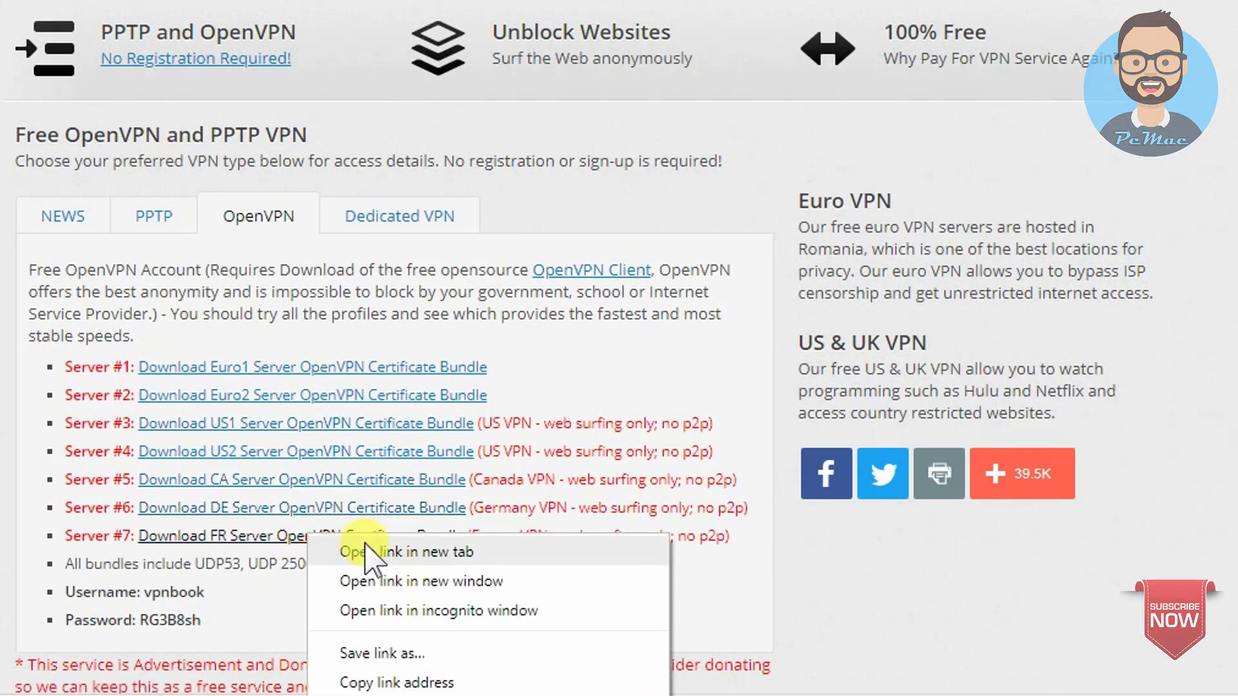
click(365, 545)
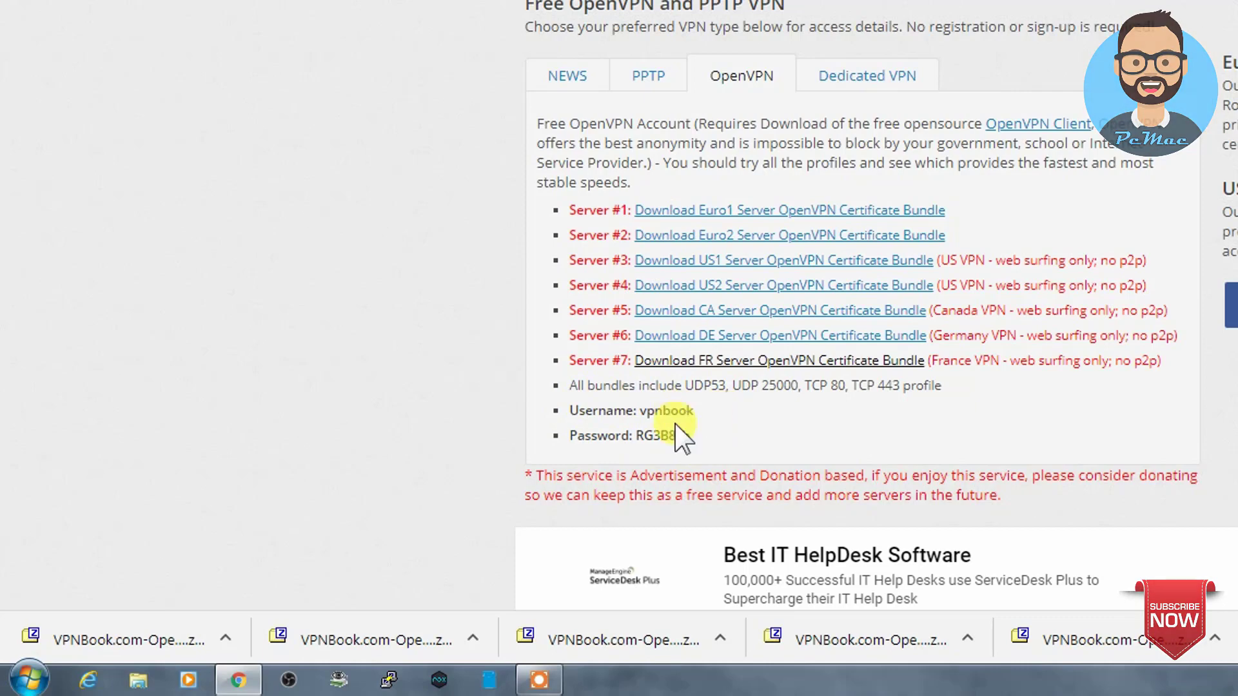
Launch Notepad with Win+R and copy the VPNBook username and password lines into it
key(super+r)
key(Return)
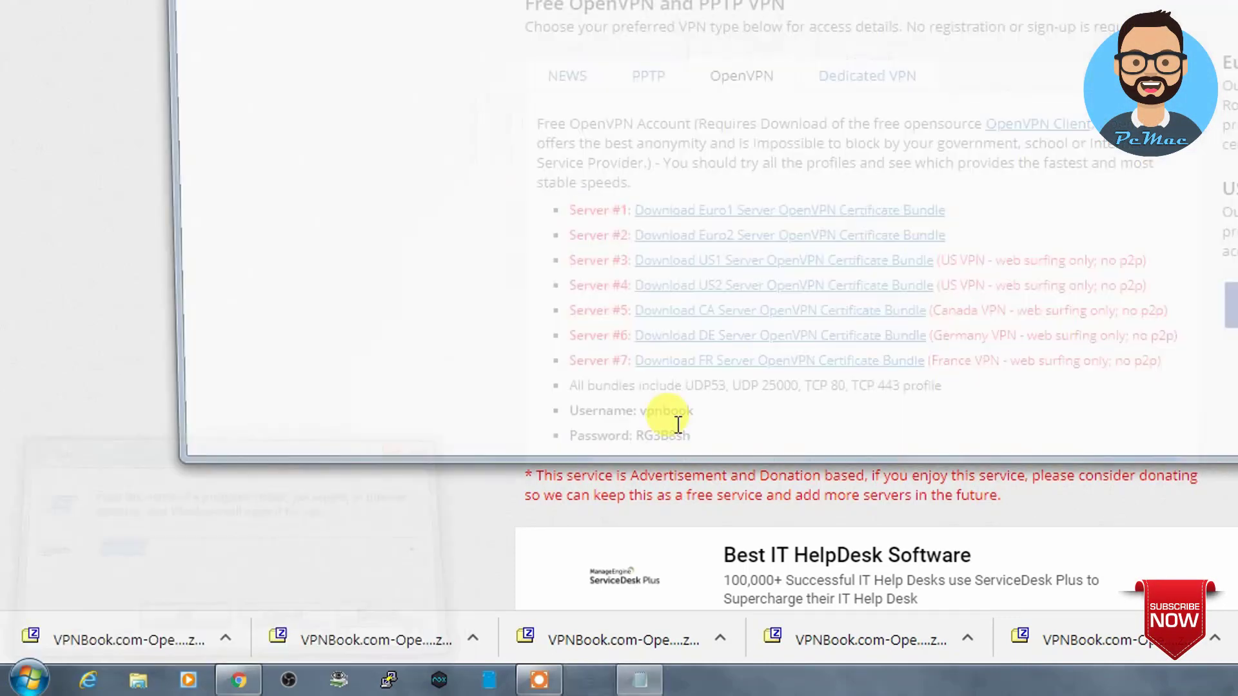
click(282, 548)
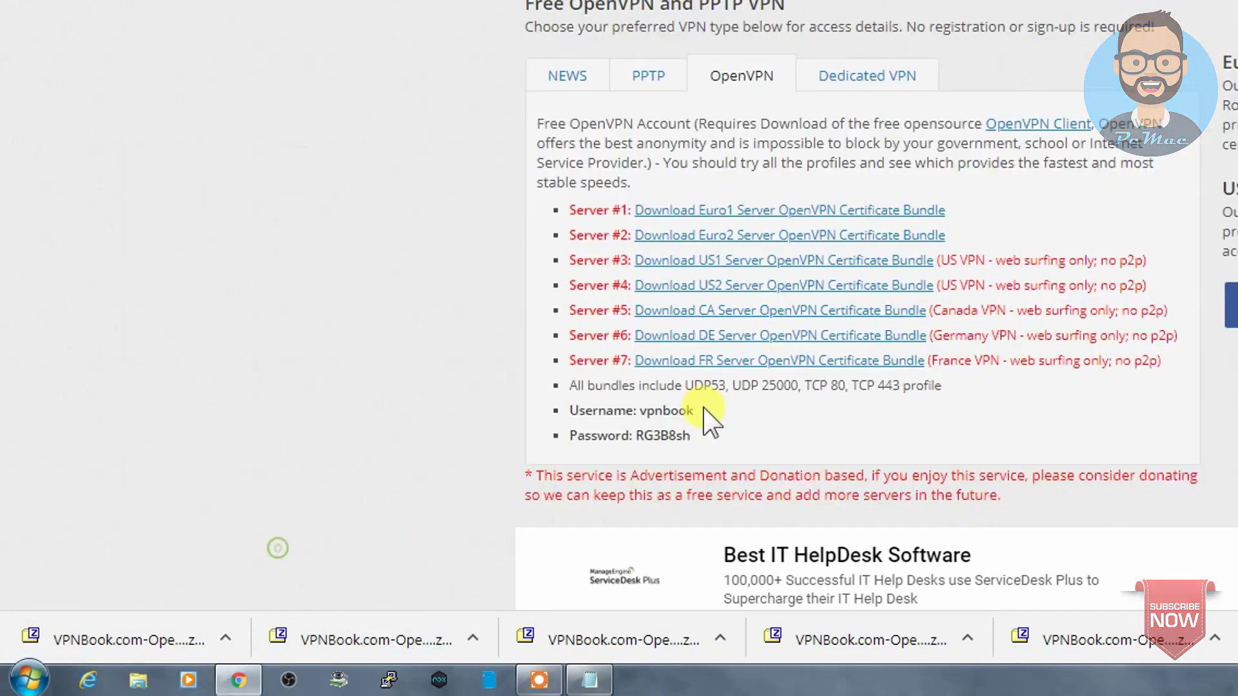
drag(572, 410, 706, 425)
click(592, 410)
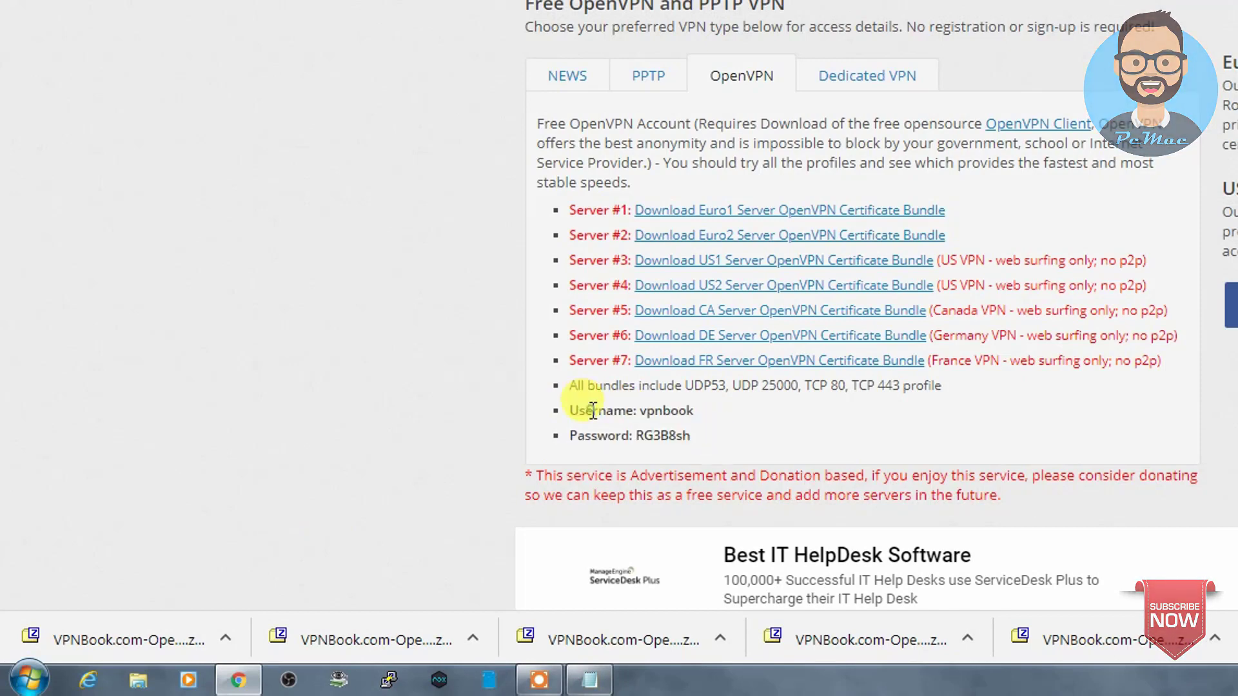
drag(572, 412, 712, 433)
click(712, 434)
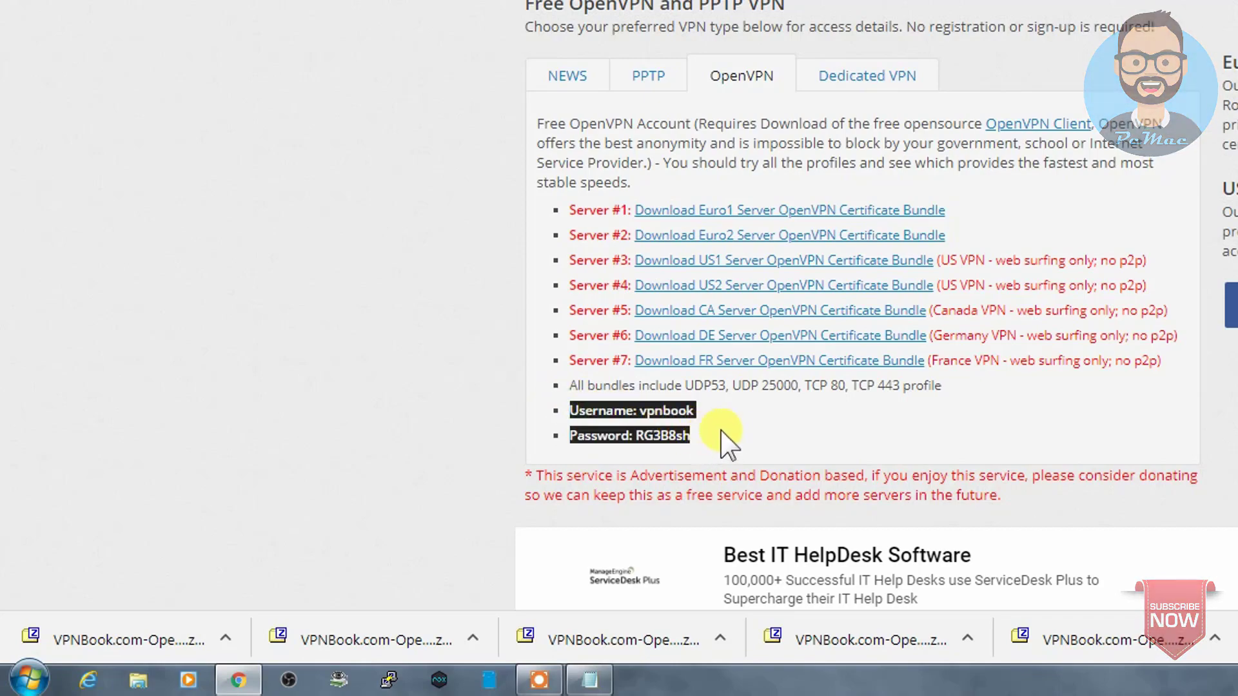
click(590, 680)
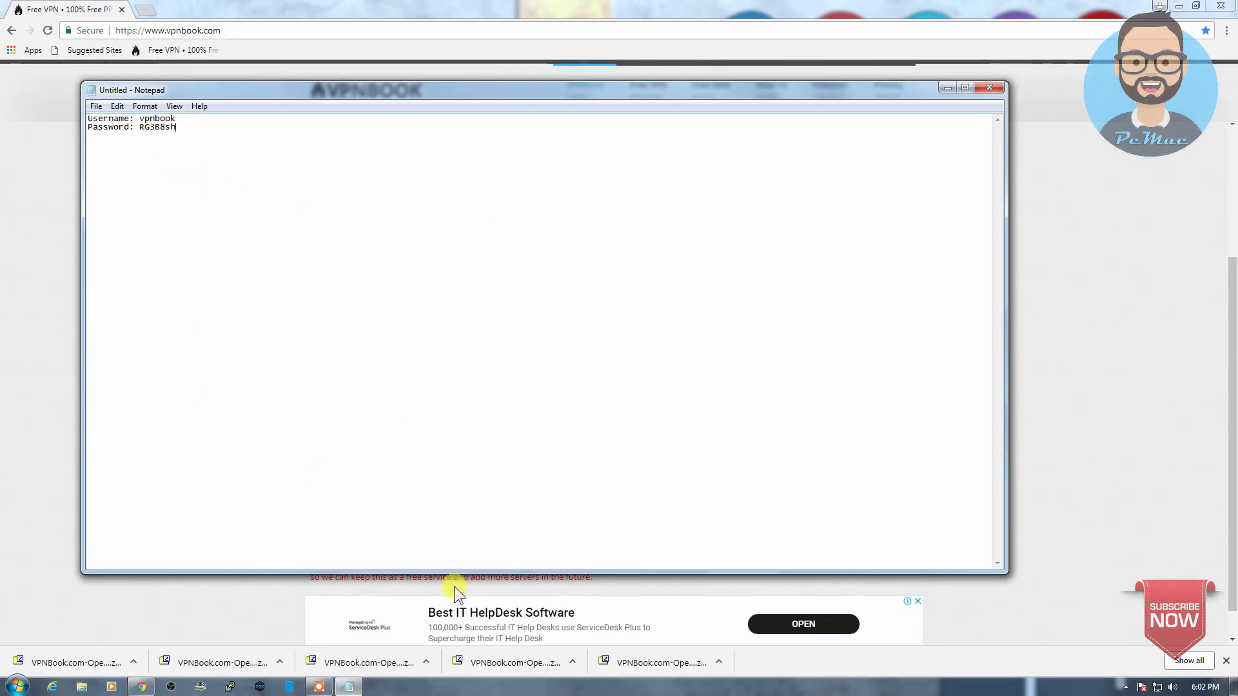
click(719, 662)
Extract VPNBook.com-OpenVPN-US1 to its own folder with 7-Zip, open it and select all four configs
click(748, 619)
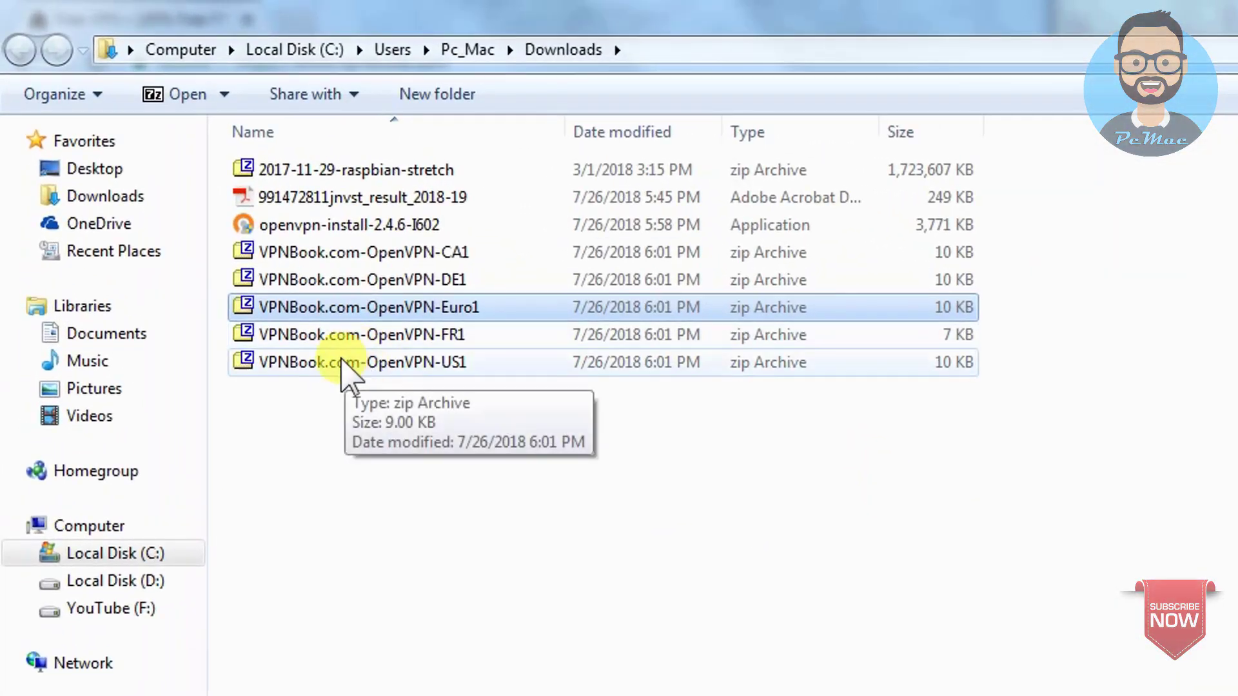
right_click(342, 361)
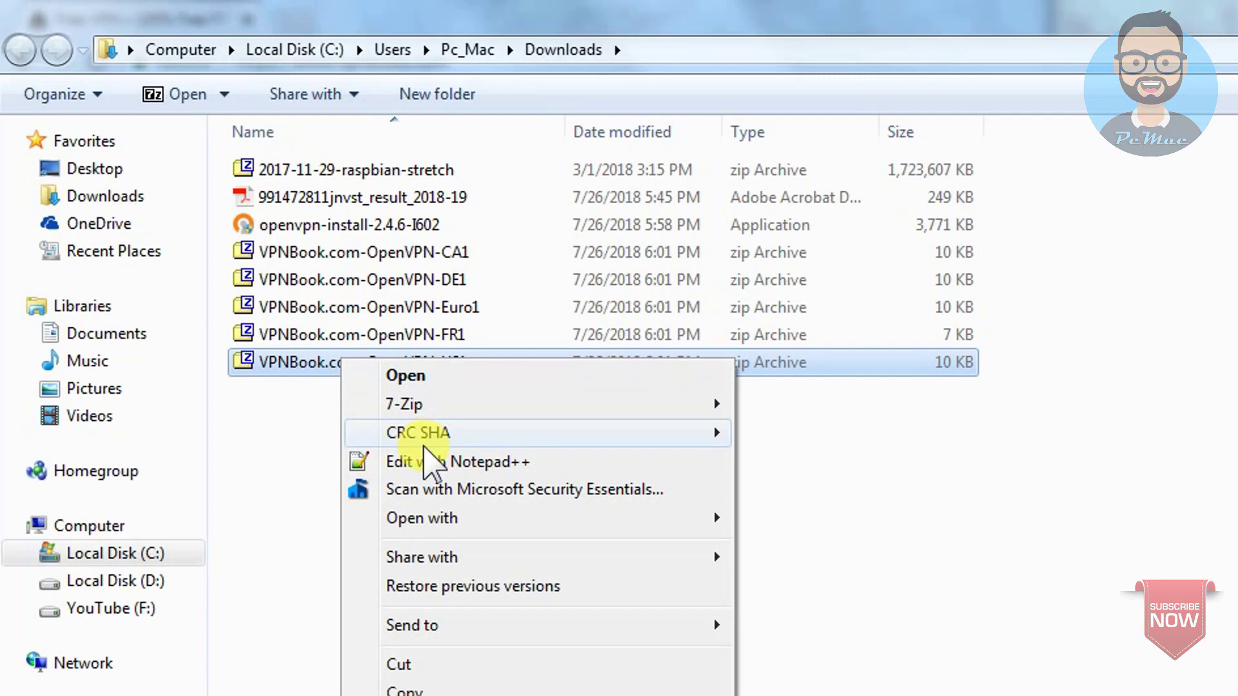
mouse_move(405, 404)
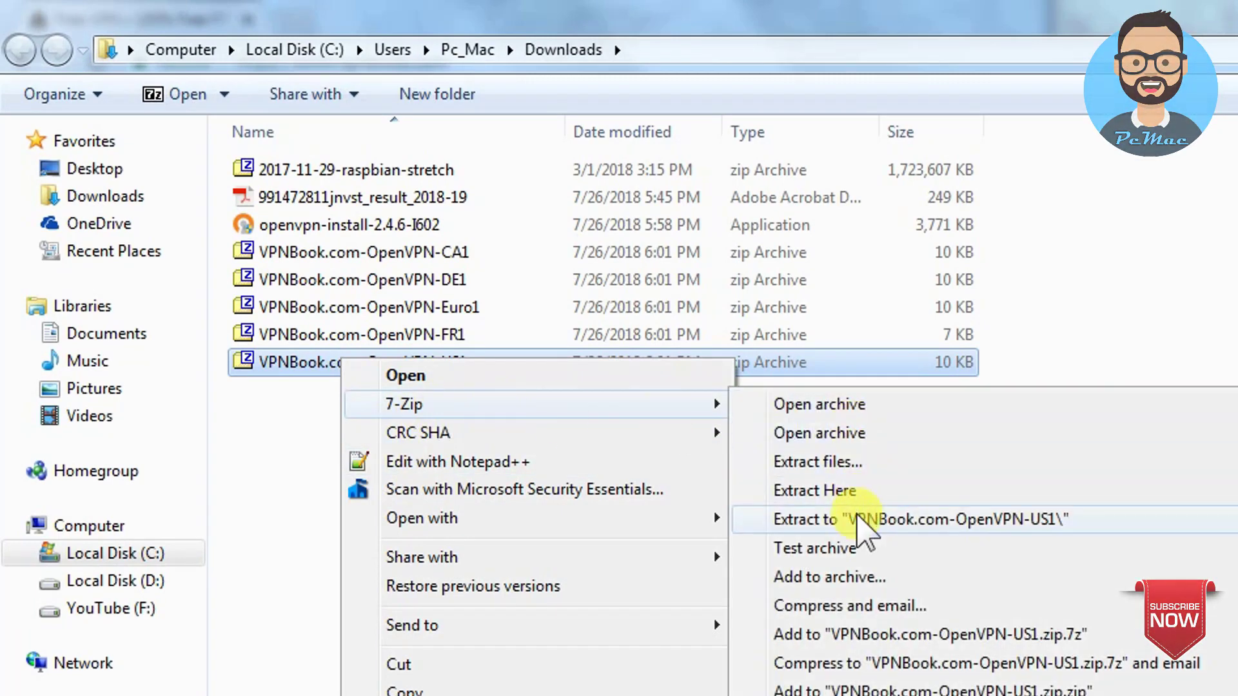
click(860, 519)
double_click(355, 169)
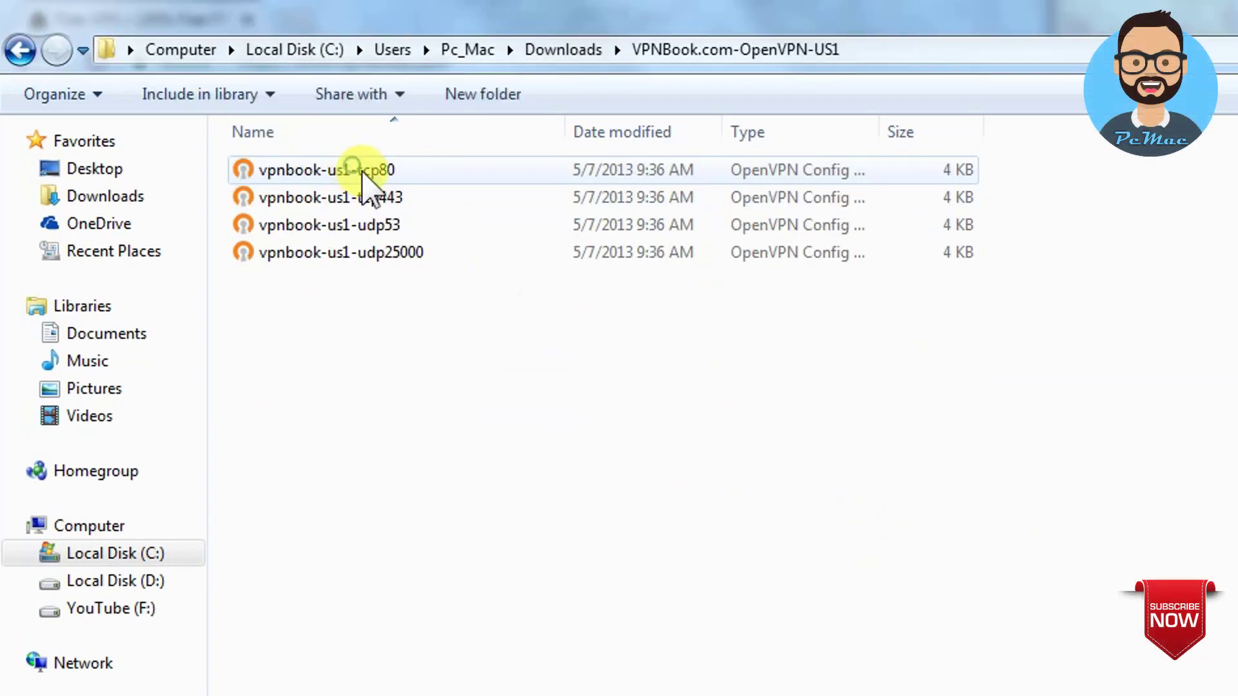
key(ctrl+a)
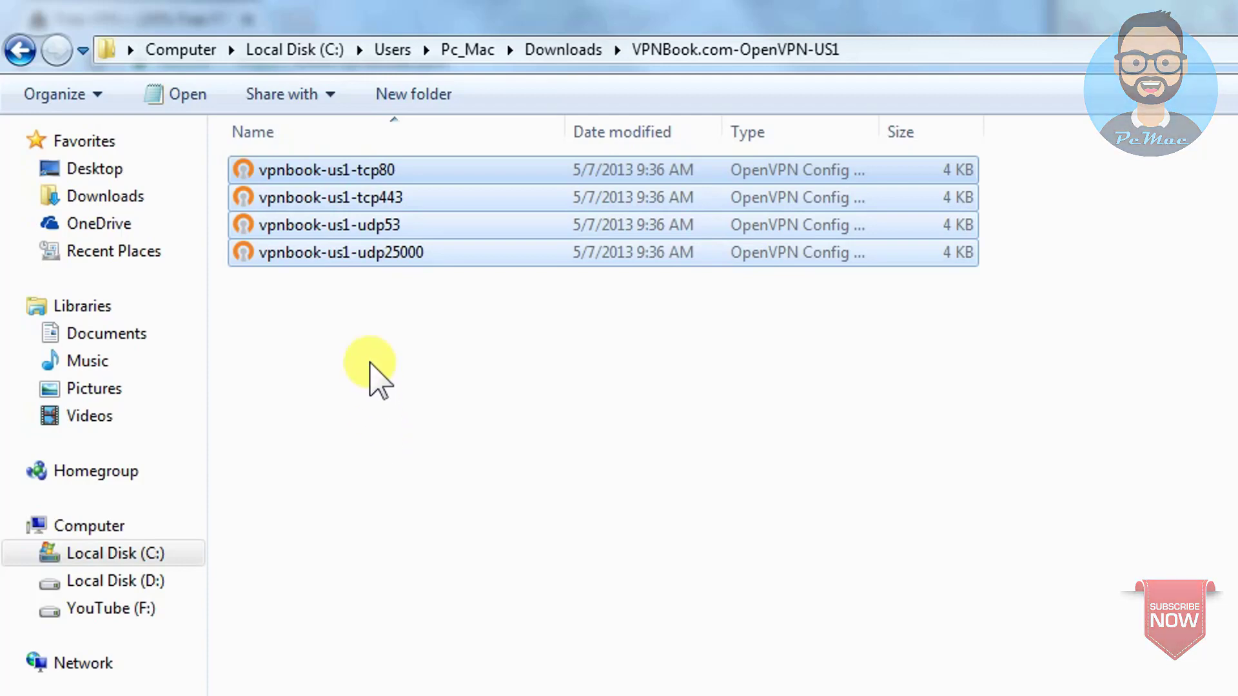
Copy the four US1 config files into C:\Program Files\OpenVPN\config, approving the administrator prompt
right_click(352, 253)
click(426, 559)
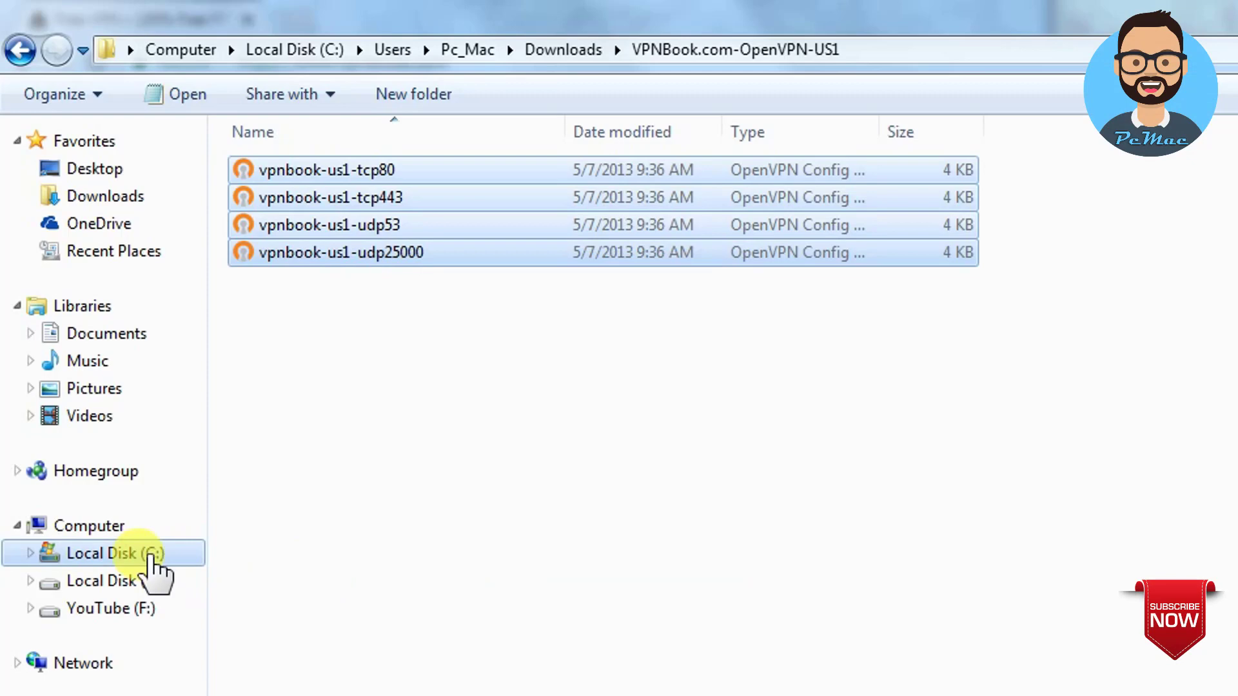
click(152, 556)
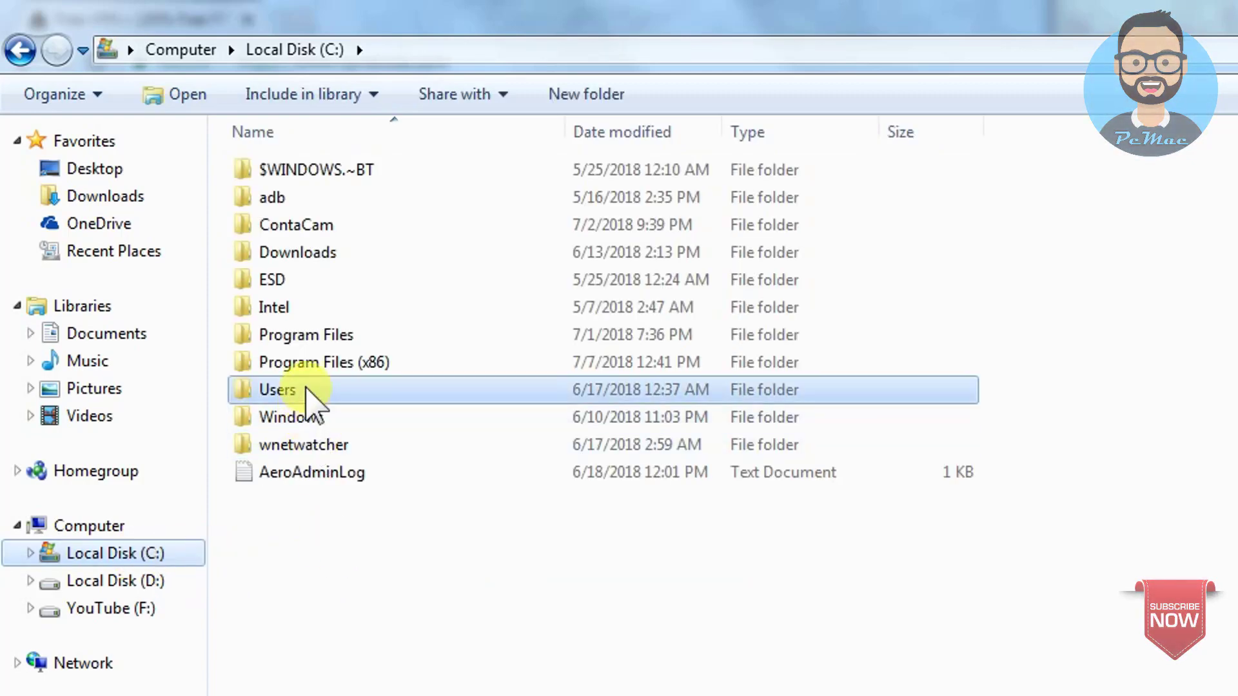
double_click(303, 336)
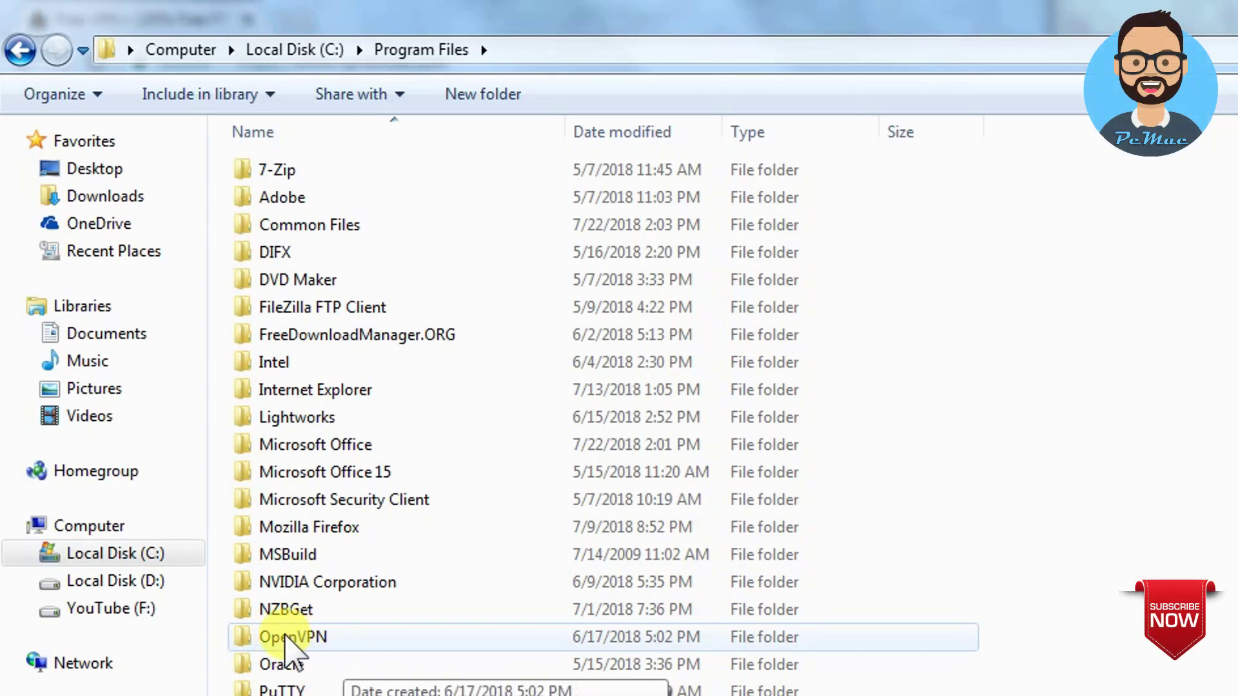
double_click(303, 642)
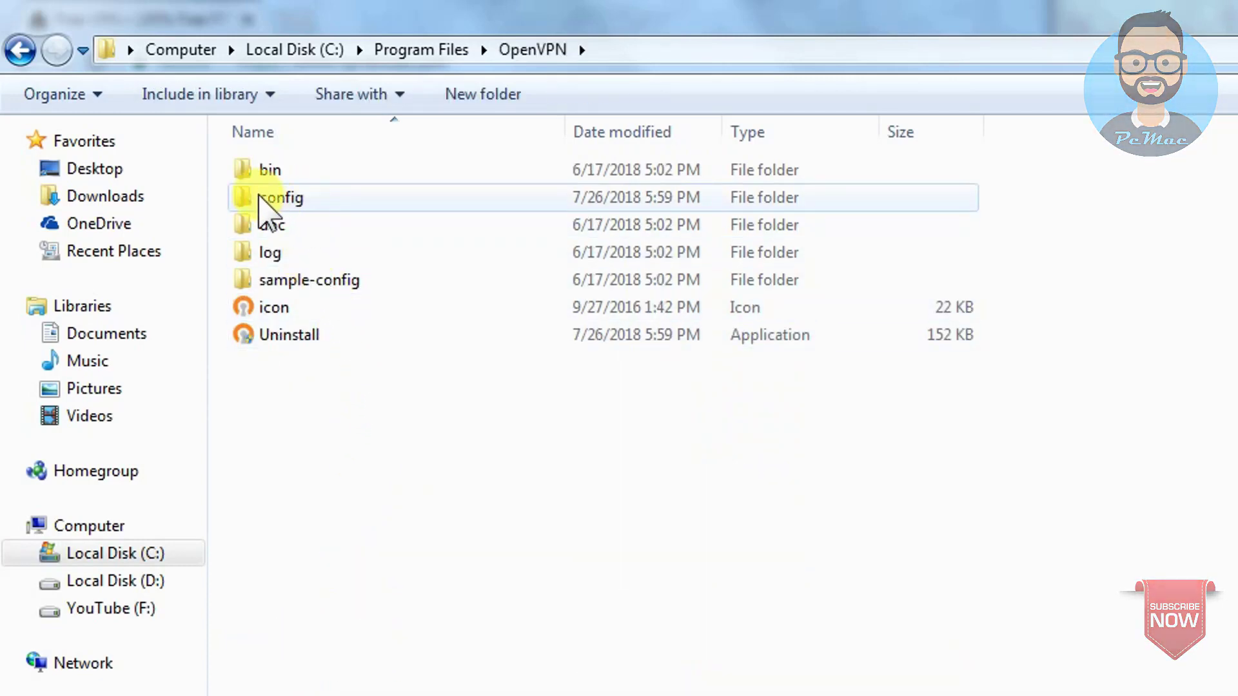
double_click(288, 194)
right_click(362, 275)
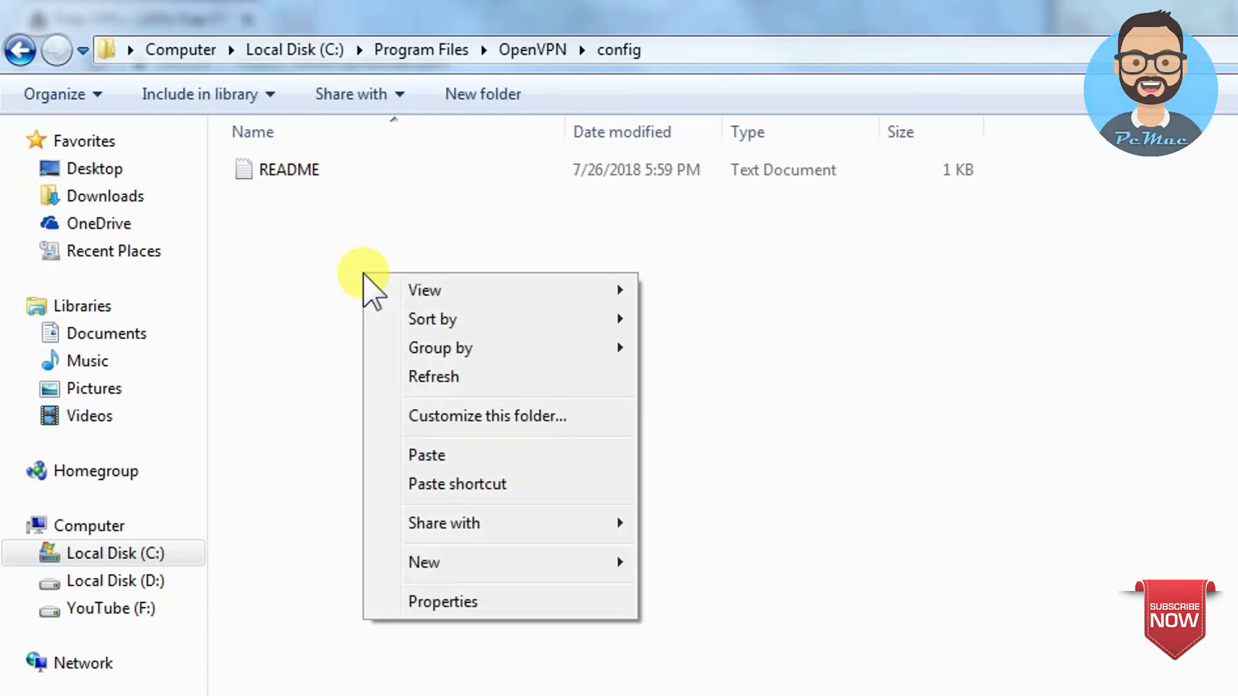
click(435, 453)
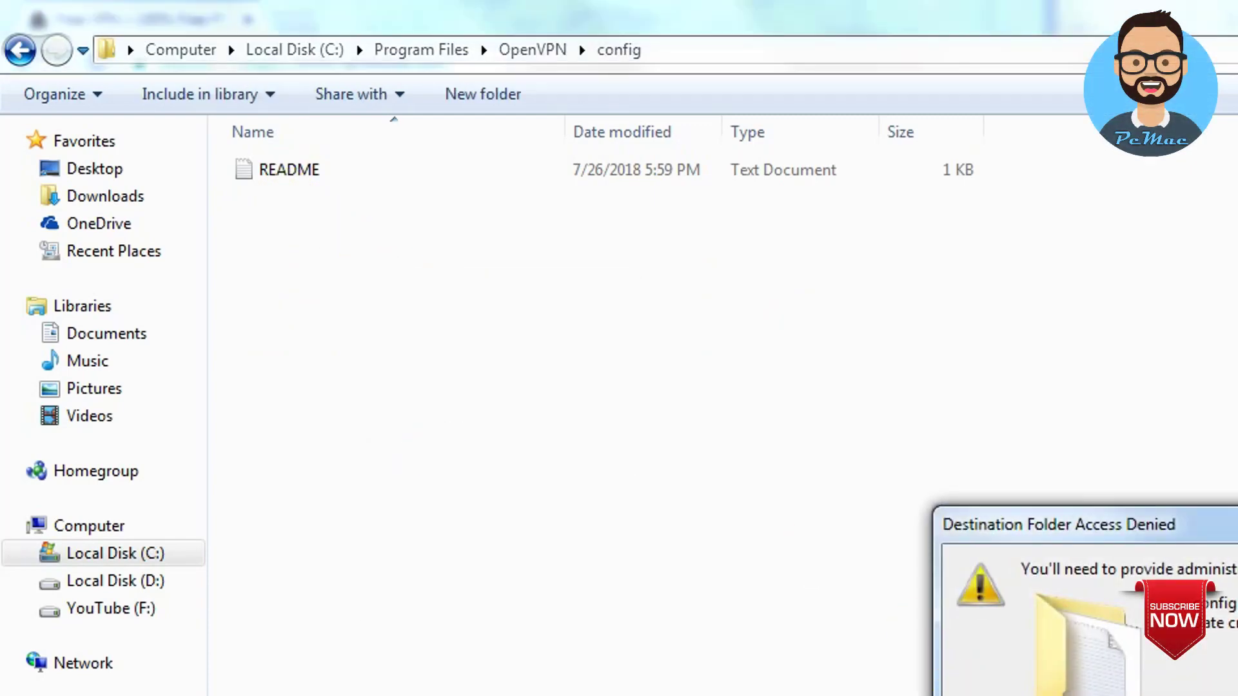
key(Return)
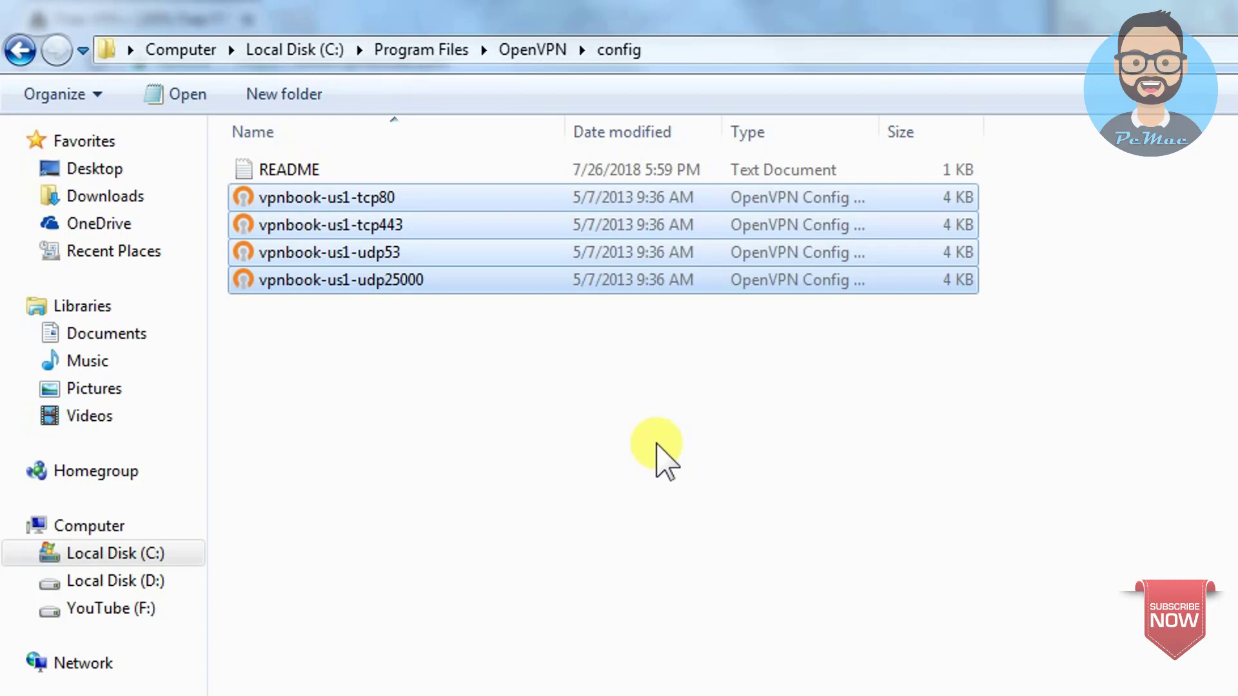
click(659, 456)
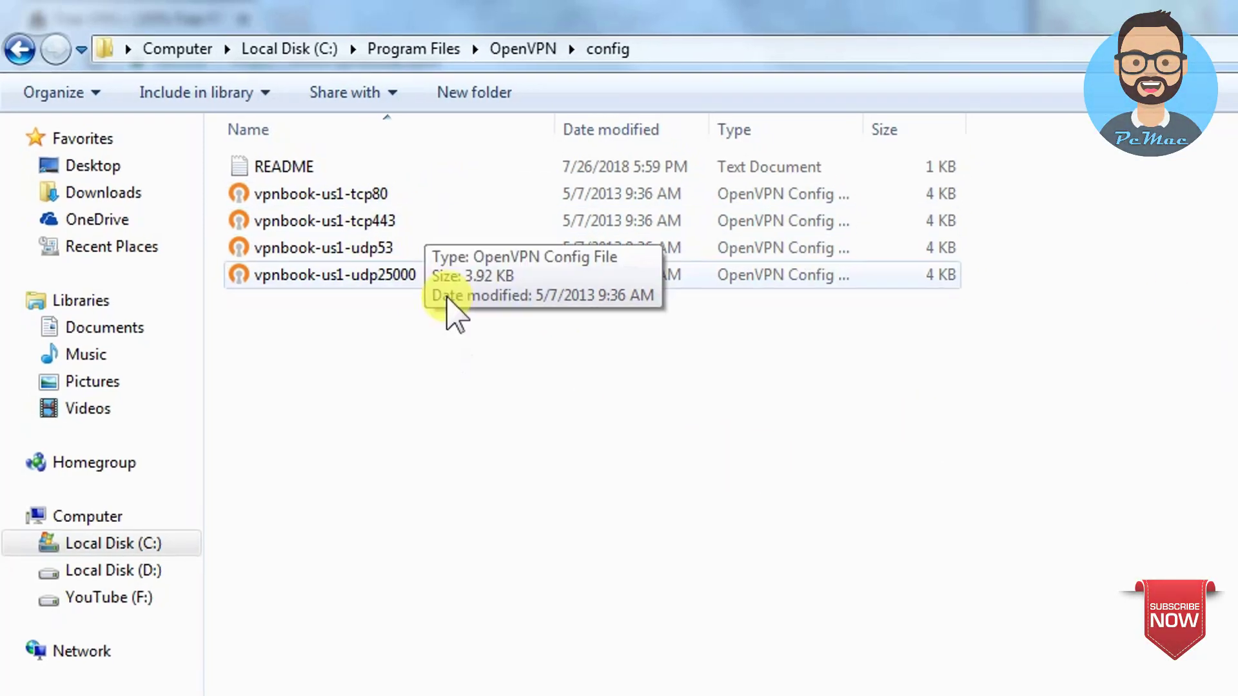
Google 'whats my ip' in Chrome to see the current public IP, then open a blank tab
click(1182, 5)
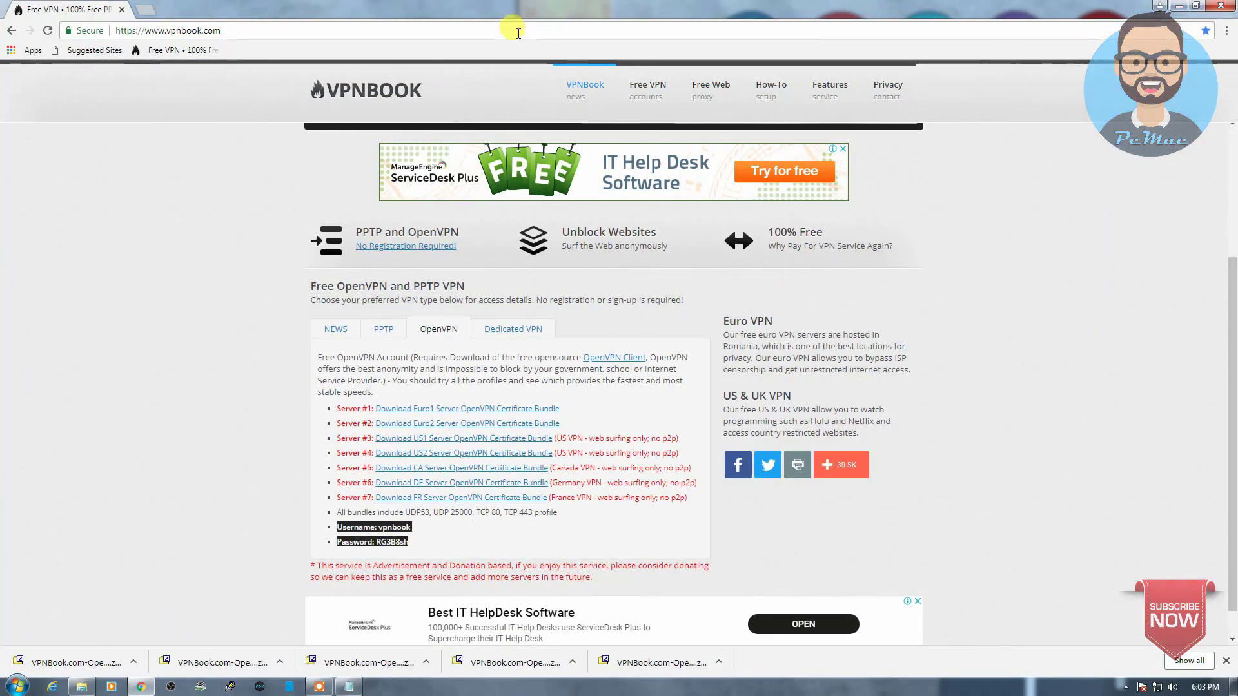
click(518, 30)
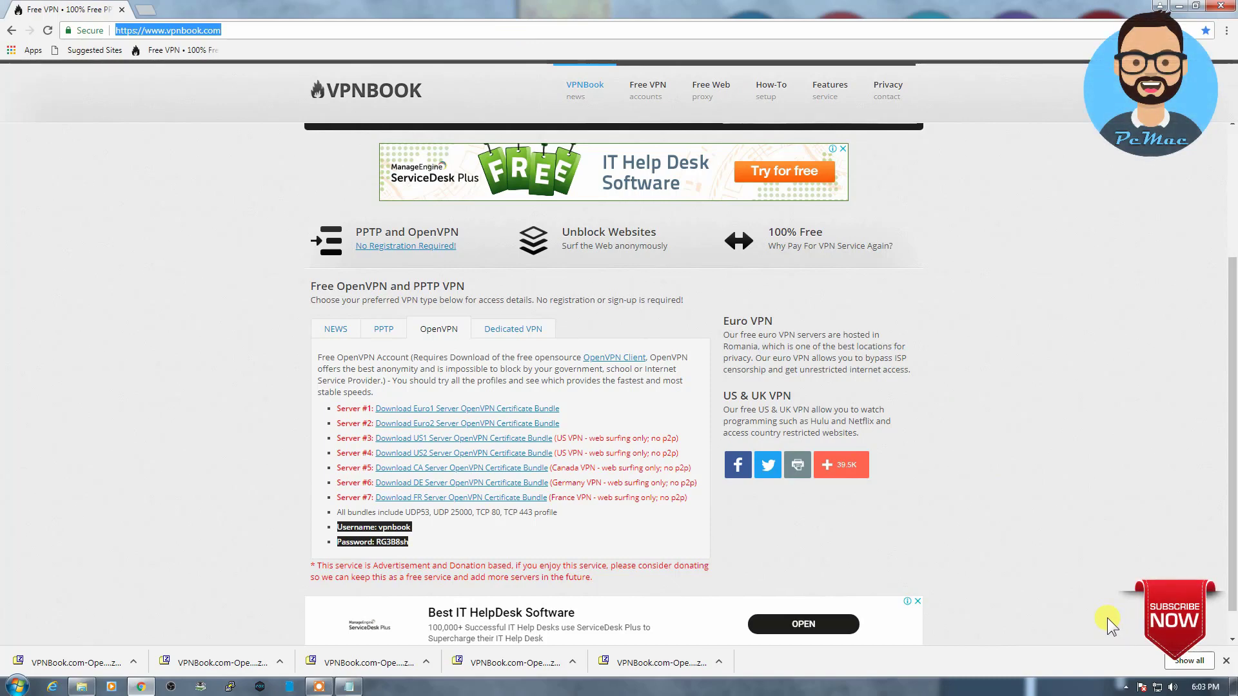
text(wha)
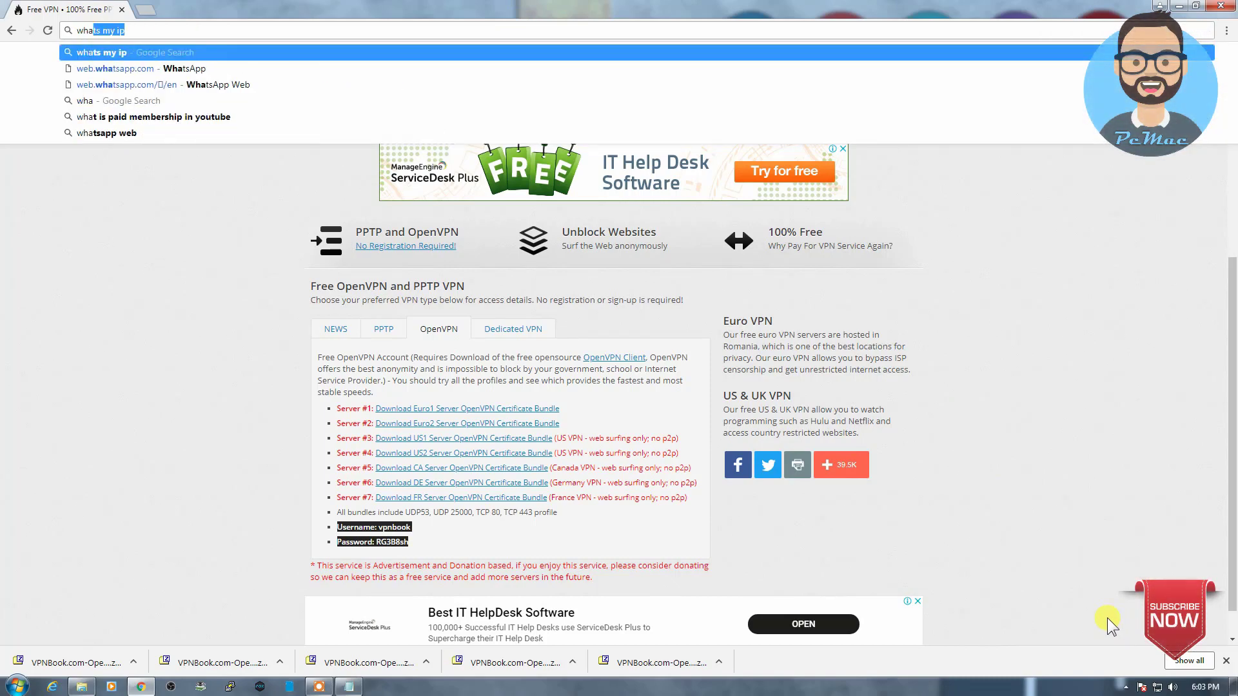
key(Return)
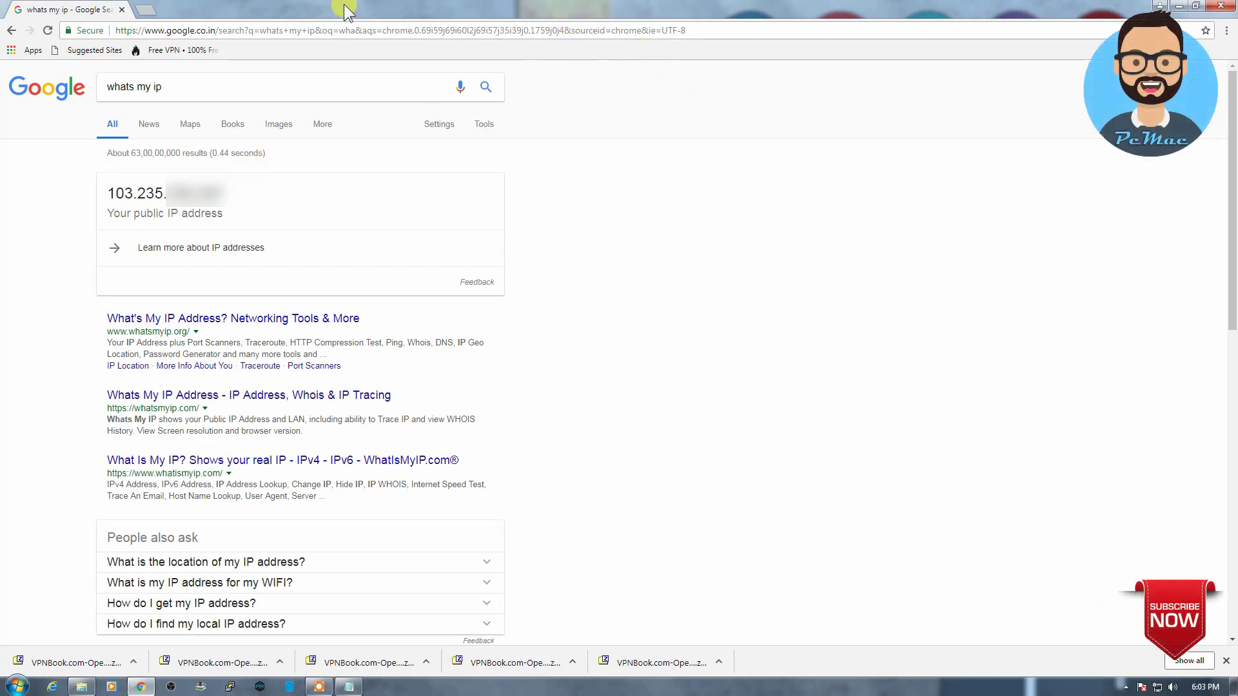
click(149, 9)
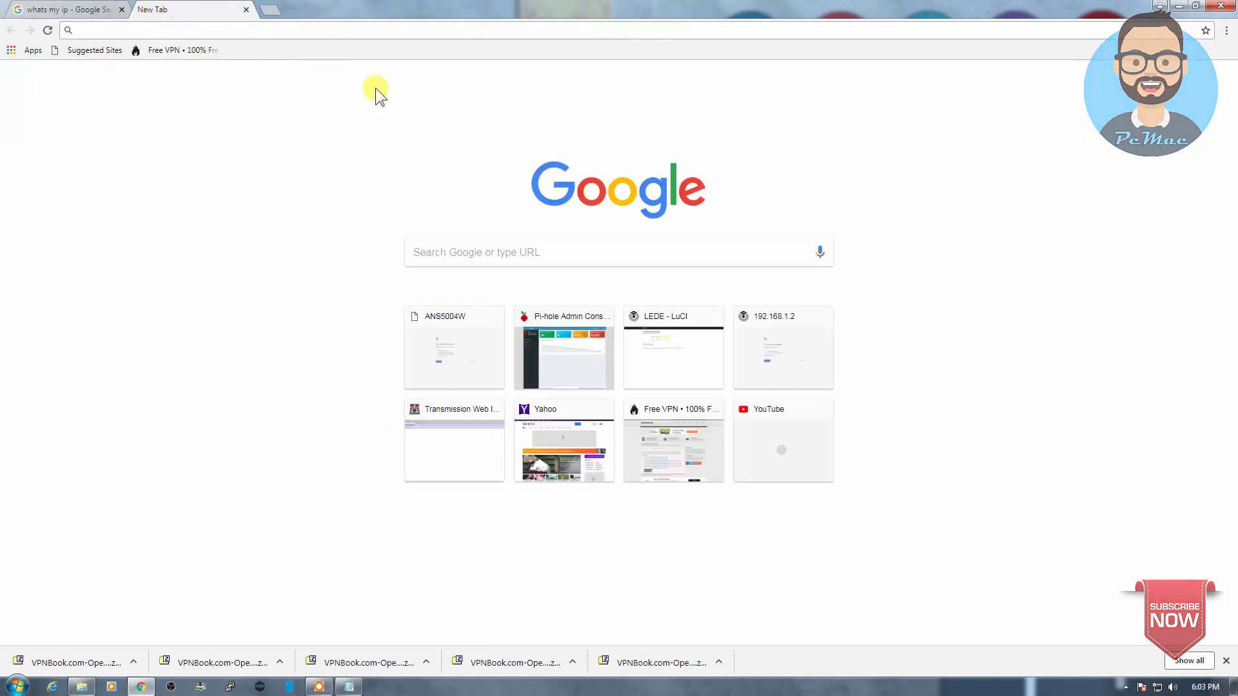
Start connecting OpenVPN with the vpnbook-us1-udp25000 profile from the tray icon
click(1126, 687)
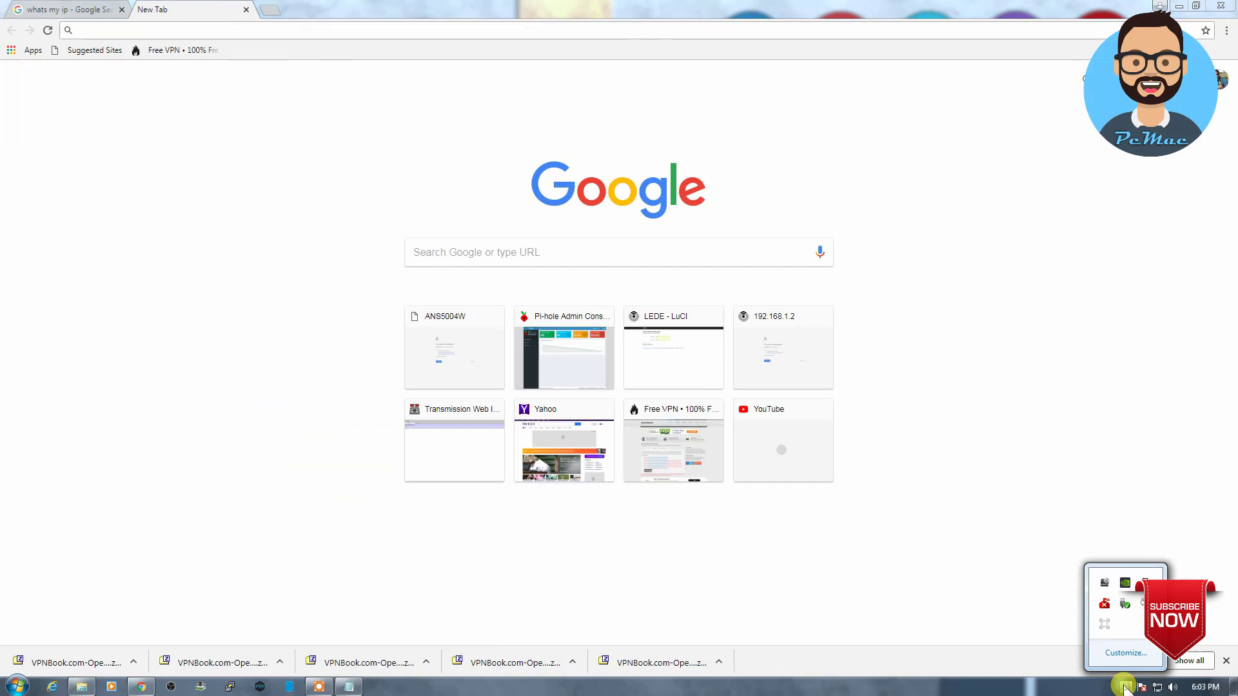
right_click(1133, 625)
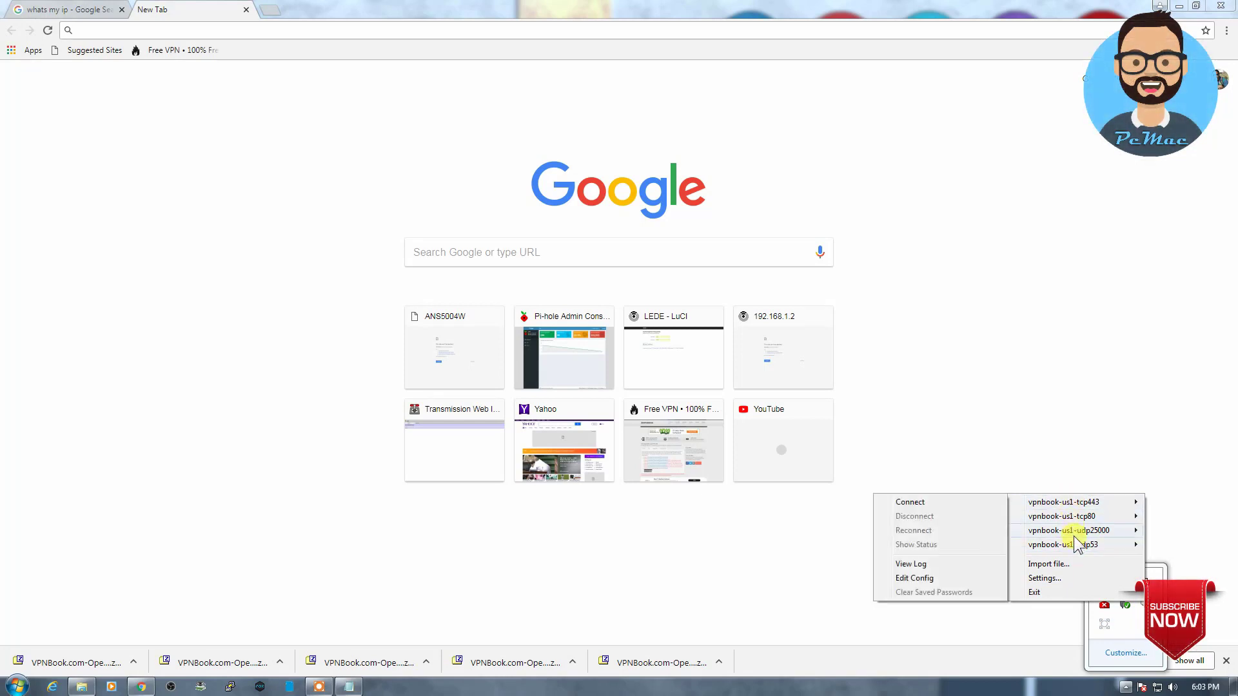
mouse_move(1068, 530)
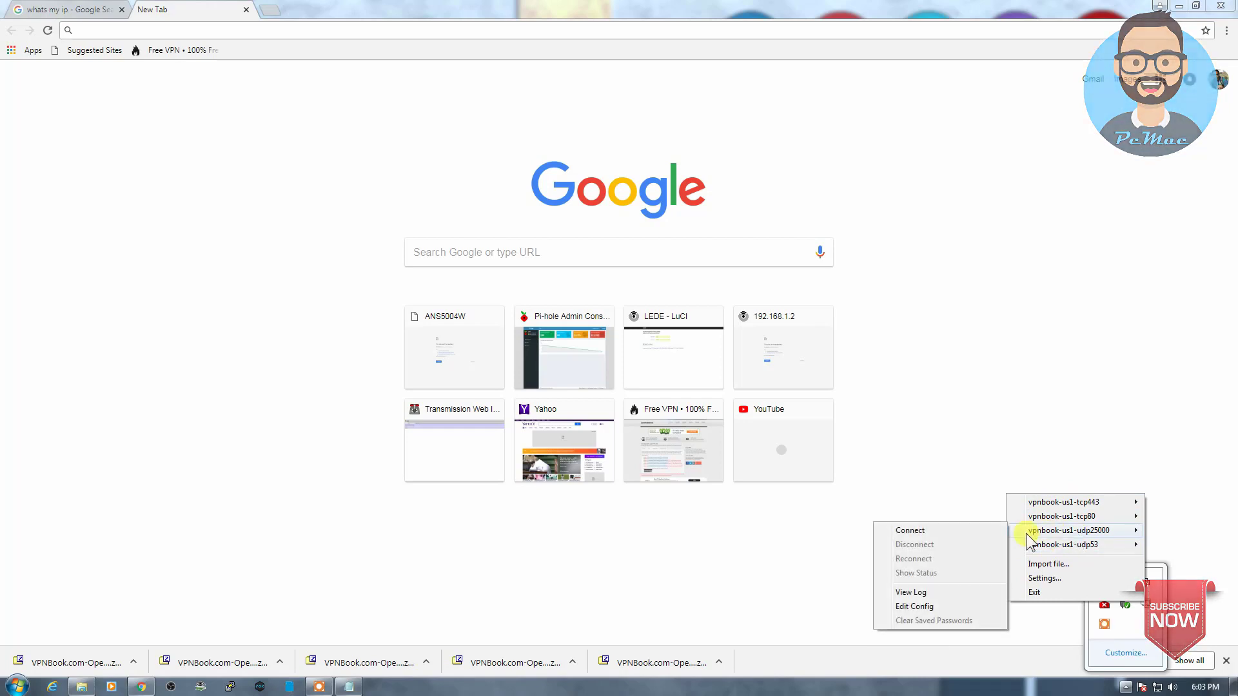
click(980, 531)
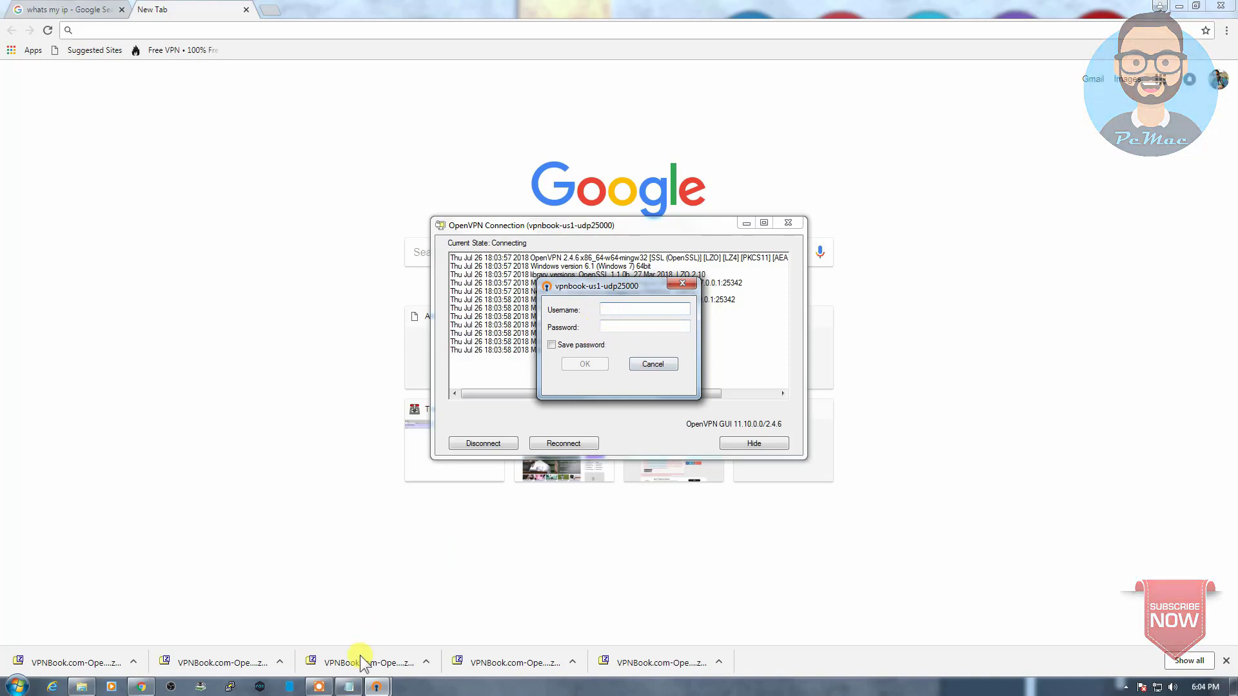
Fill in the VPN username and password from the Notepad note and submit the login
click(349, 686)
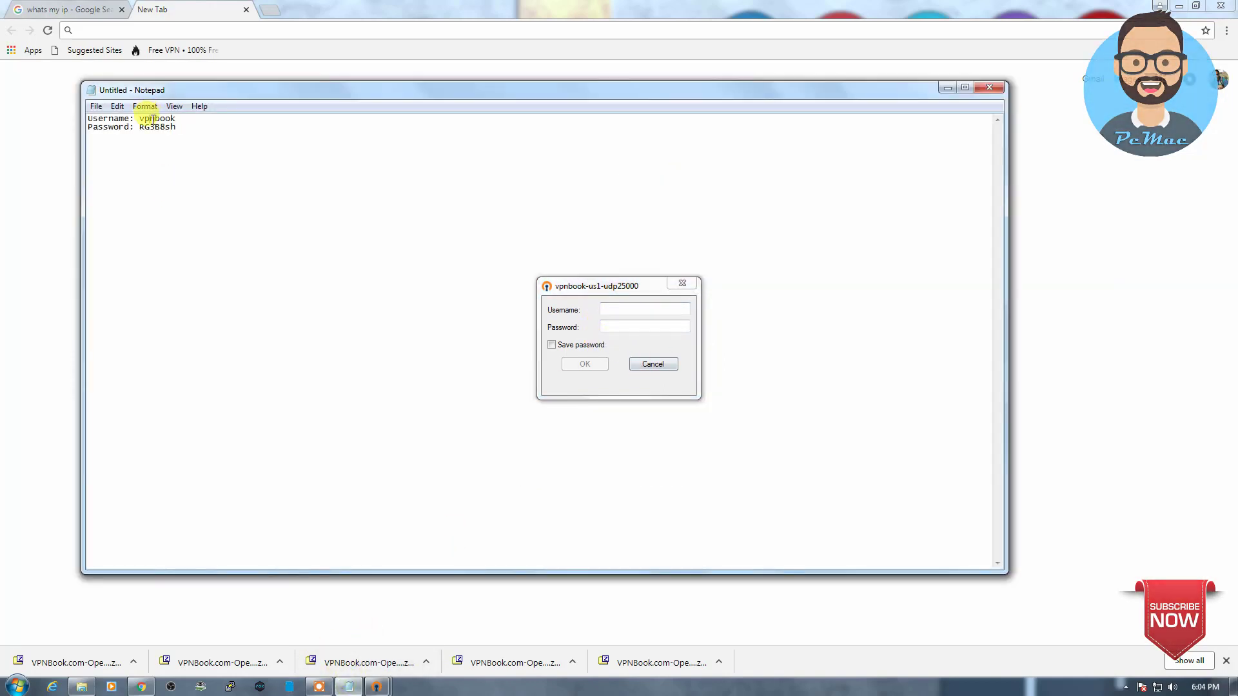
click(622, 311)
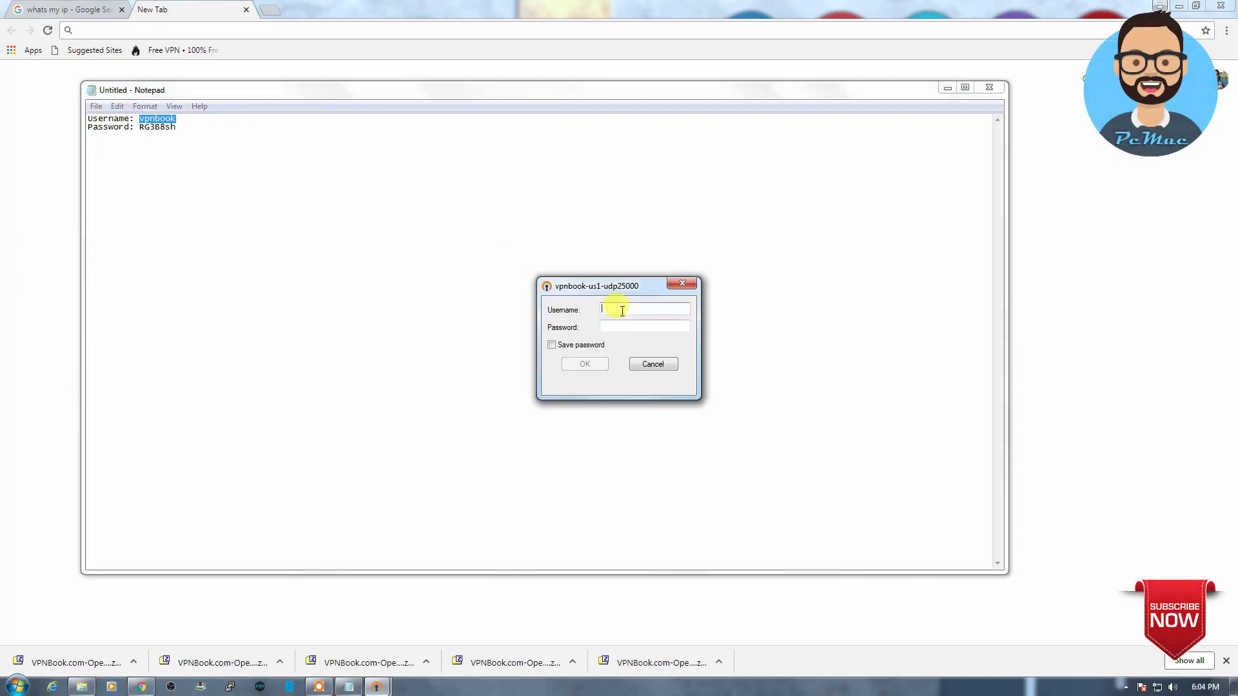
click(166, 130)
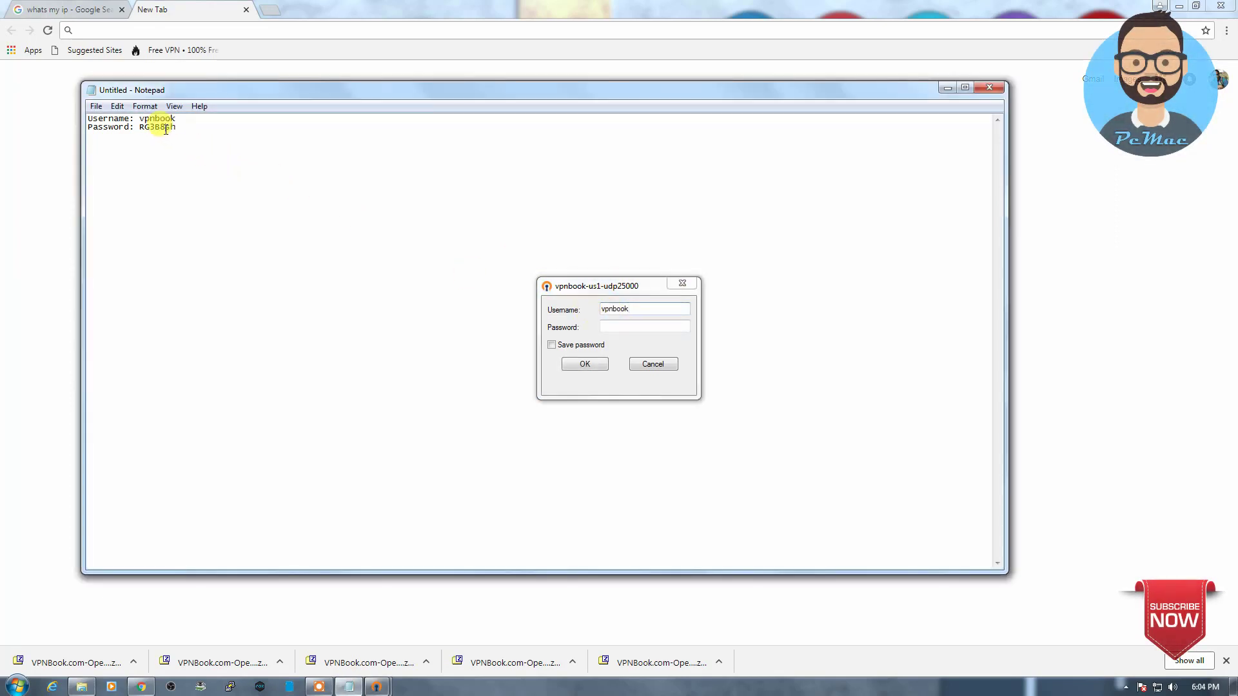
click(656, 330)
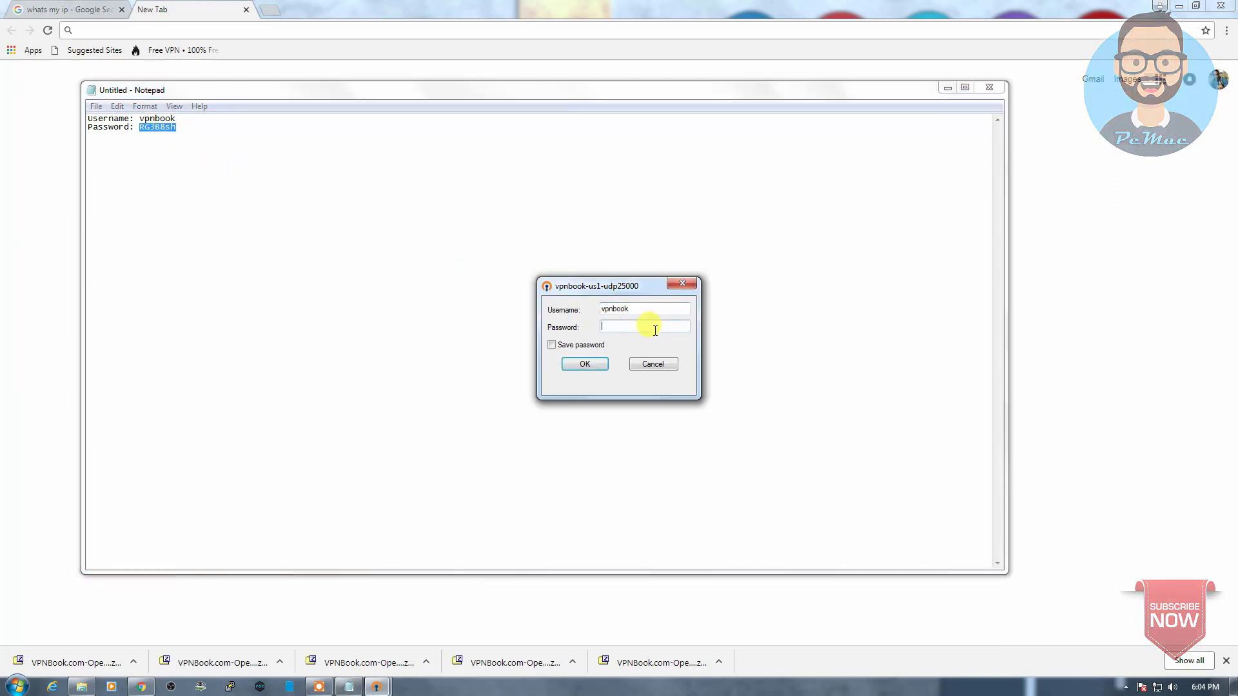
click(585, 365)
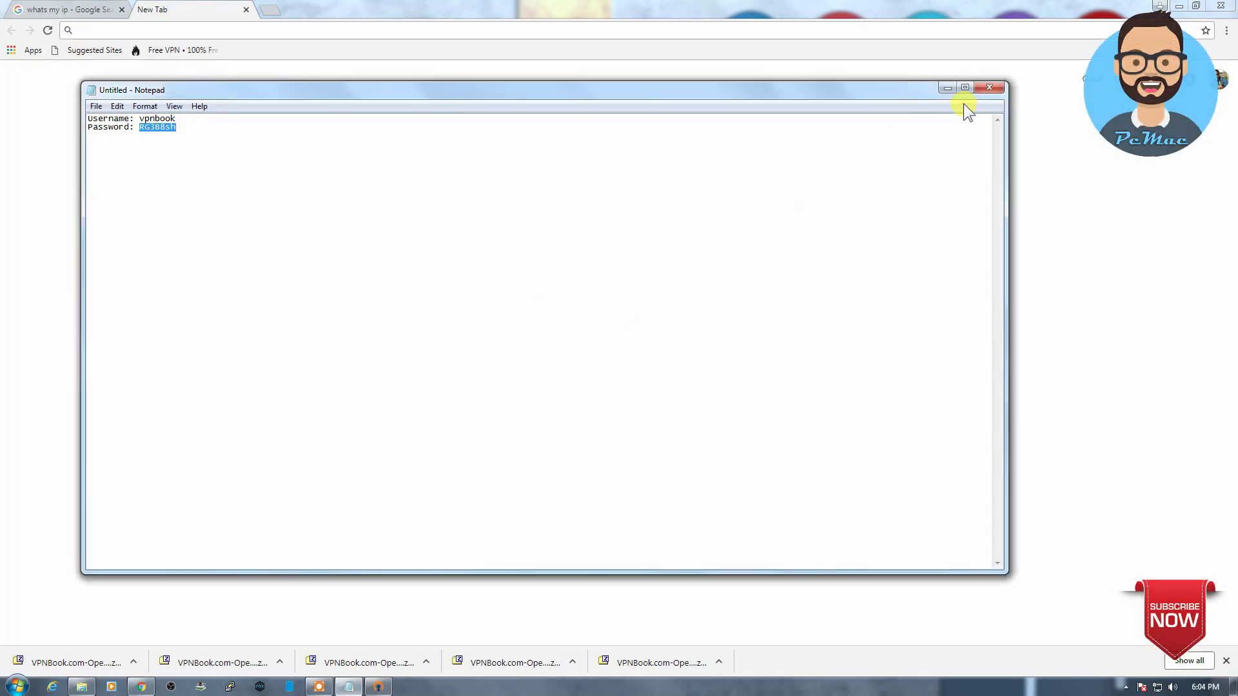
click(946, 89)
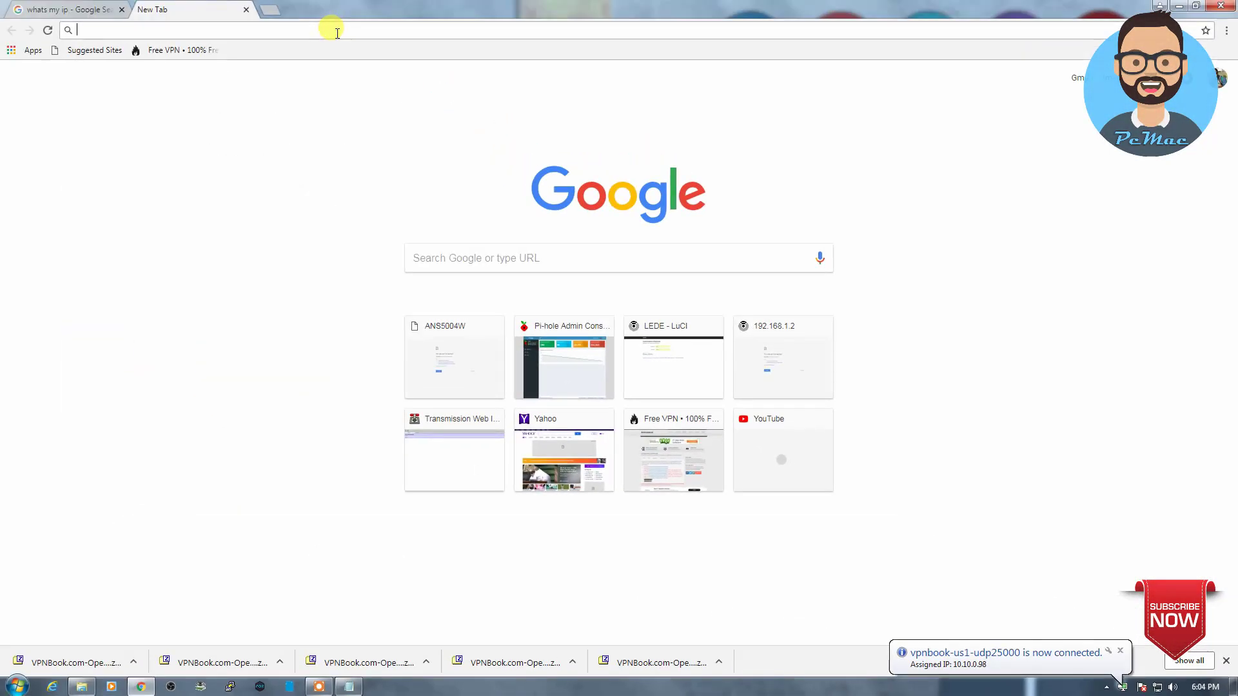
Search 'whats my ip' again and compare the IP with the earlier tab's result
text(what)
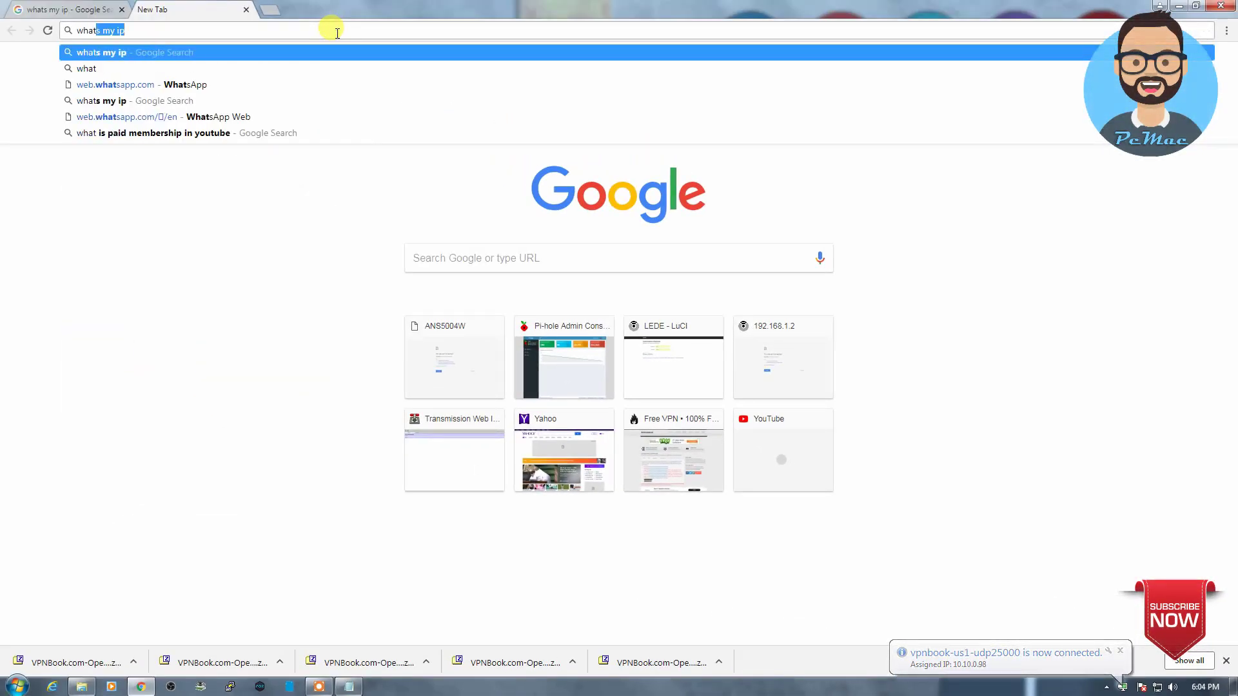
text(s my ip)
key(Return)
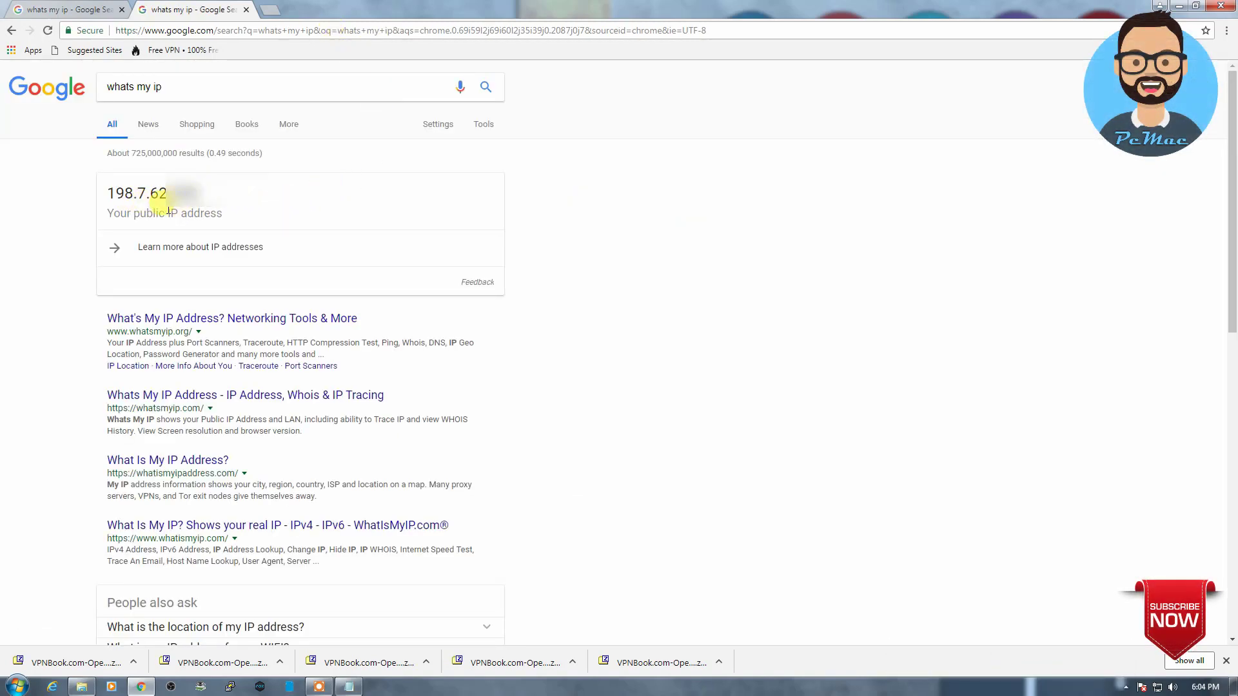
click(69, 11)
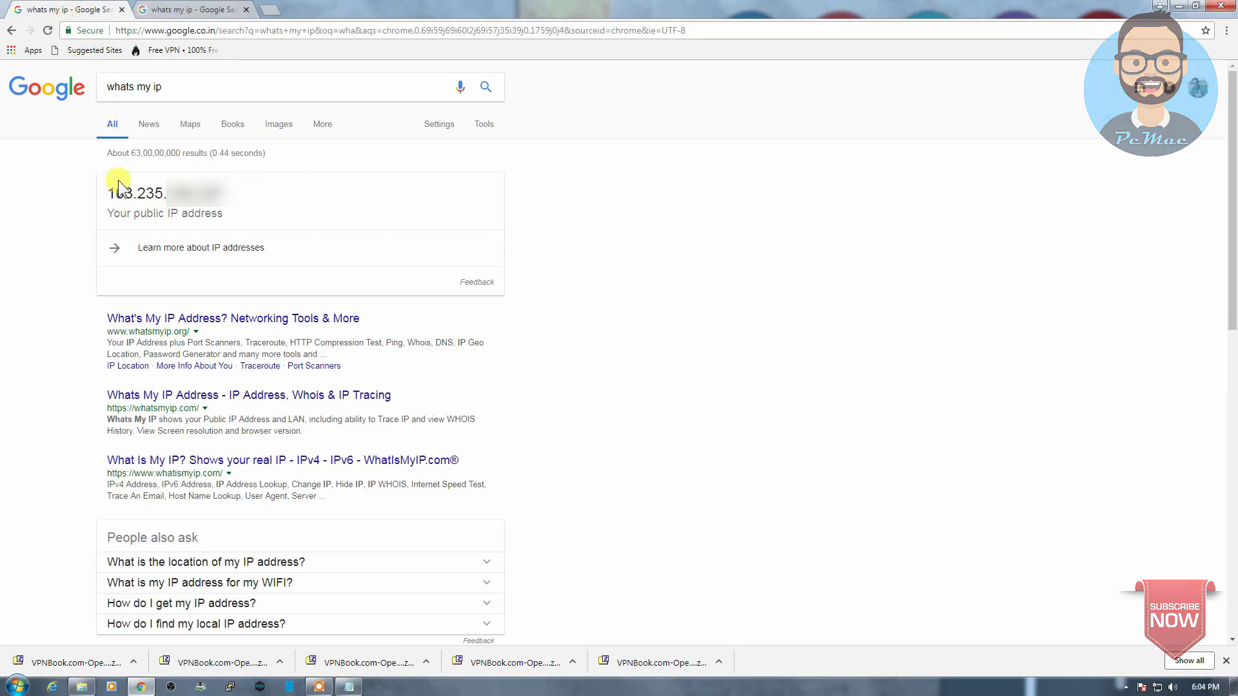
click(166, 11)
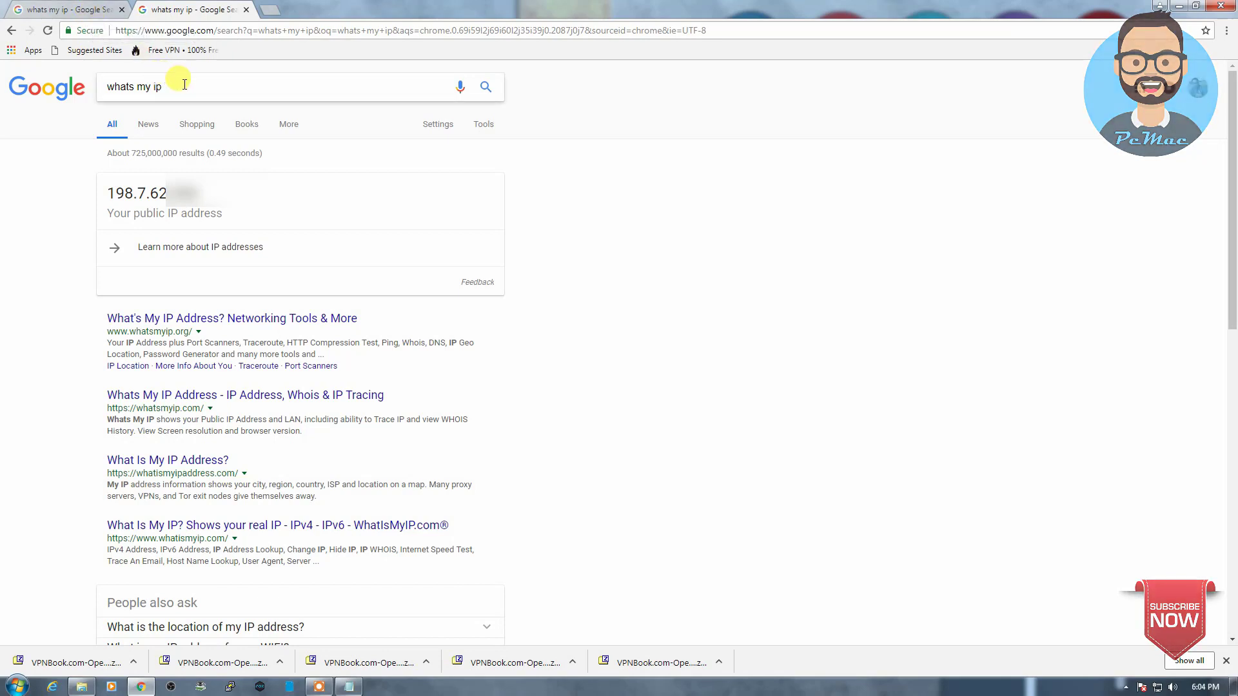
Change the query to 'whats my location' and run the search
drag(182, 88, 117, 83)
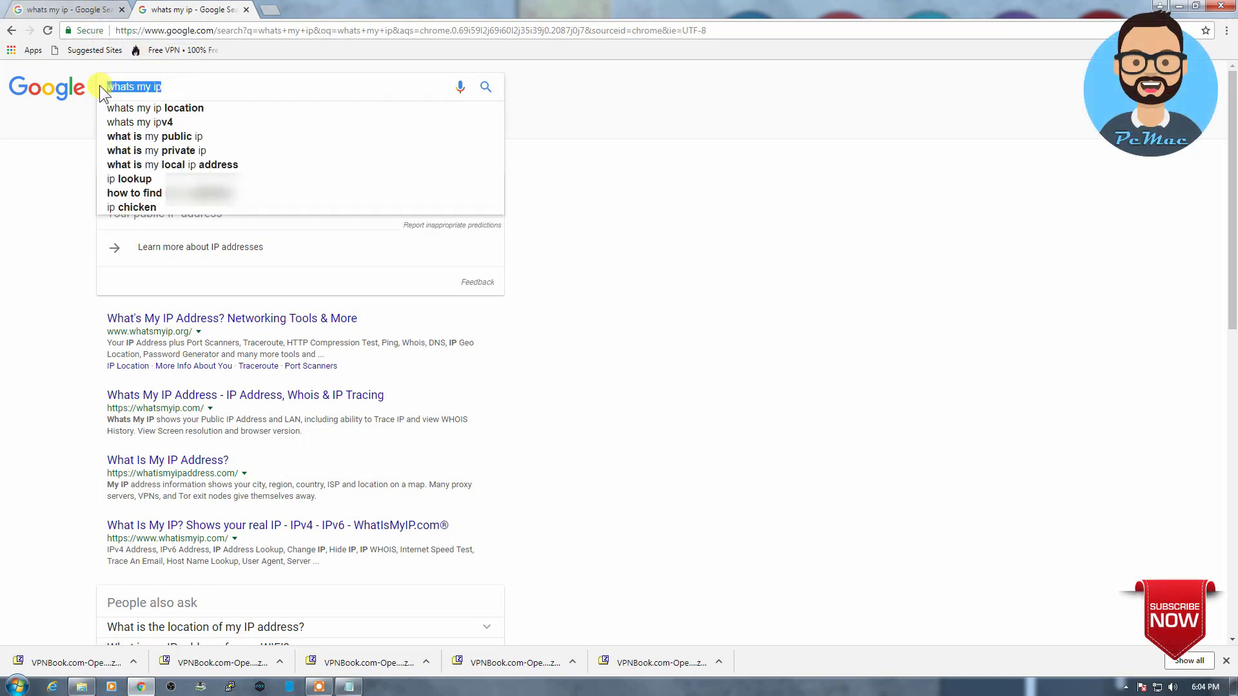
text(whats)
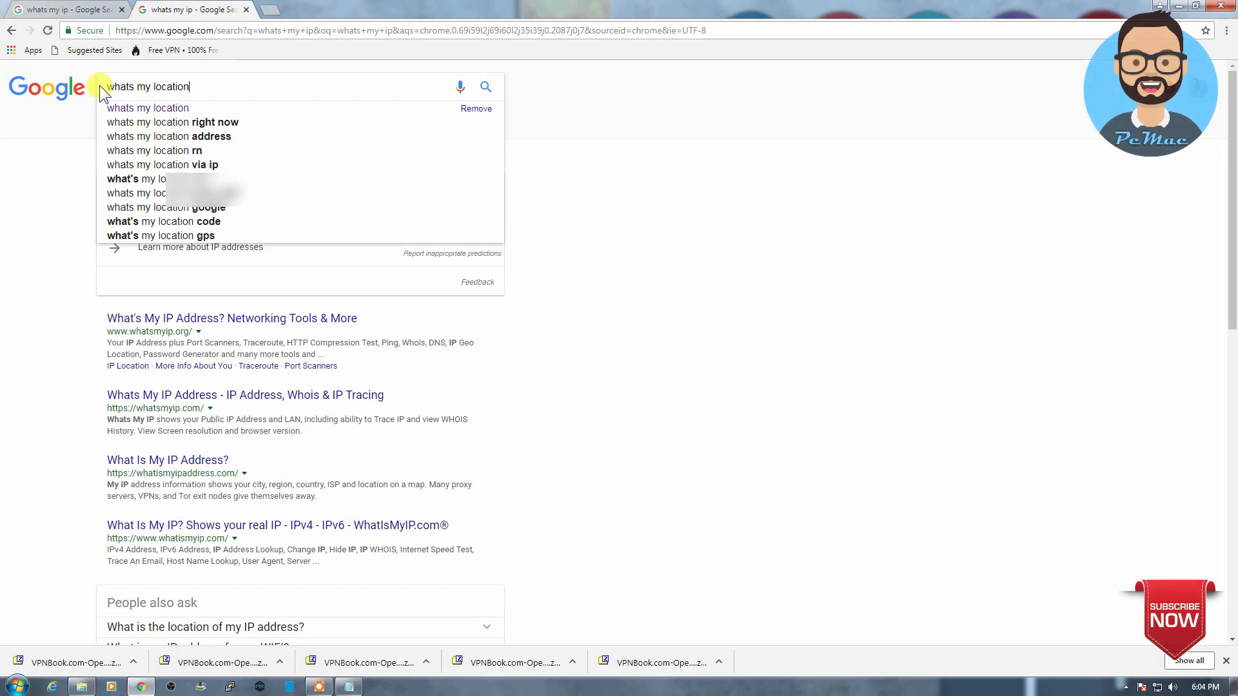
click(143, 109)
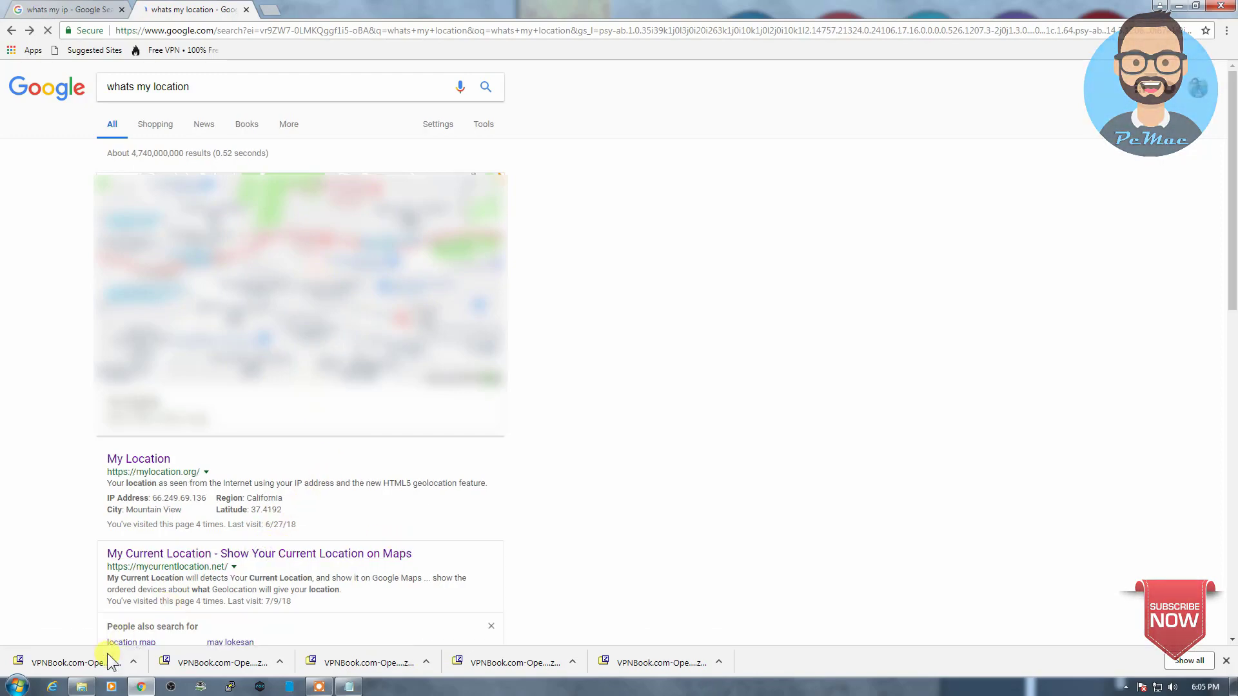
Check the OpenVPN config folder in Explorer, then hide it to return to the results
click(82, 687)
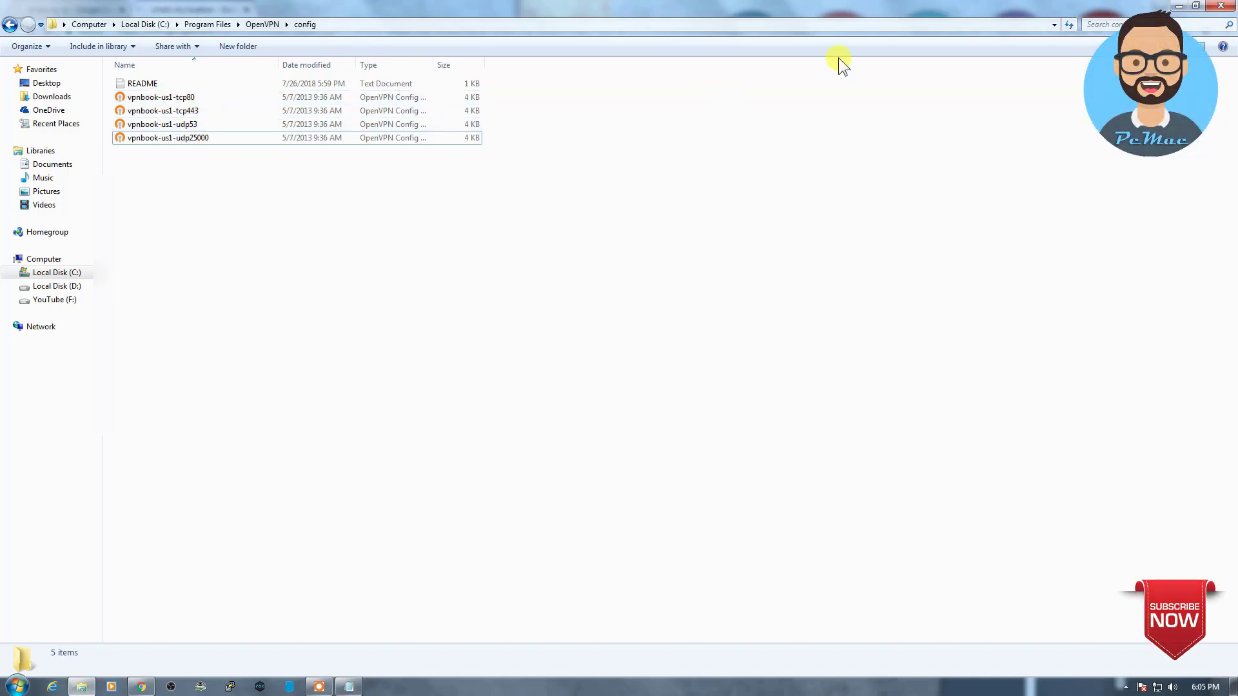
click(1178, 6)
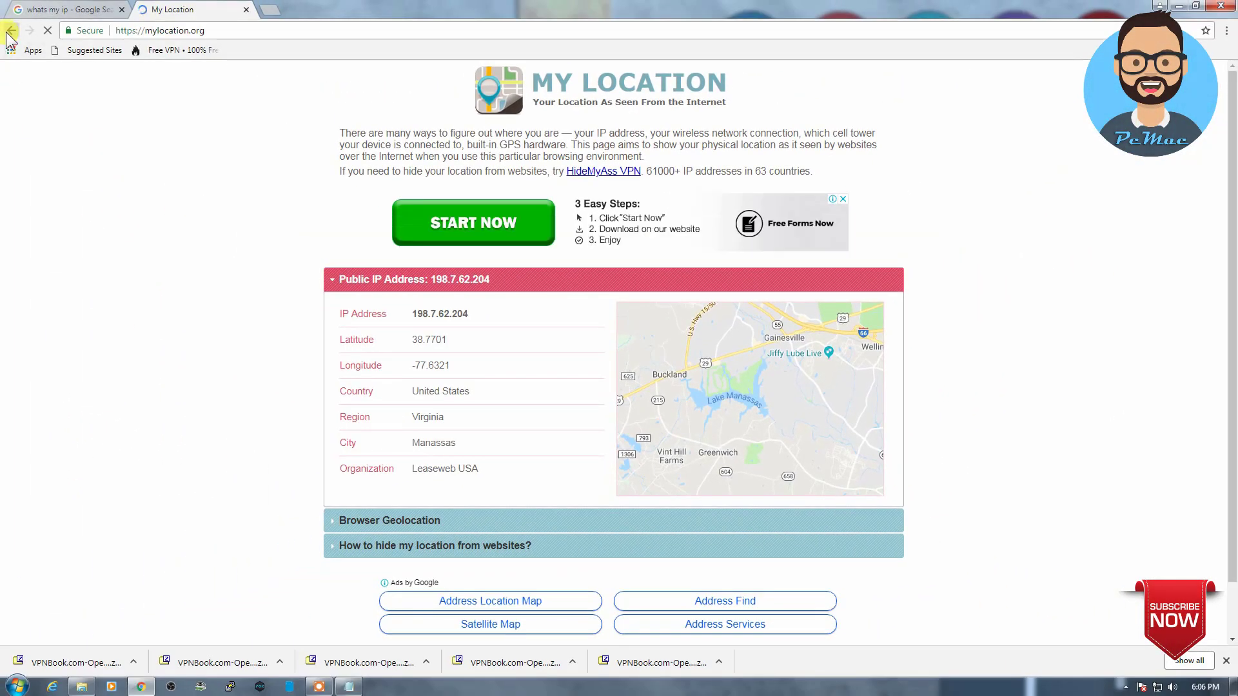
Go back to the 'whats my location' results and launch CleanUp! from Start search
click(11, 30)
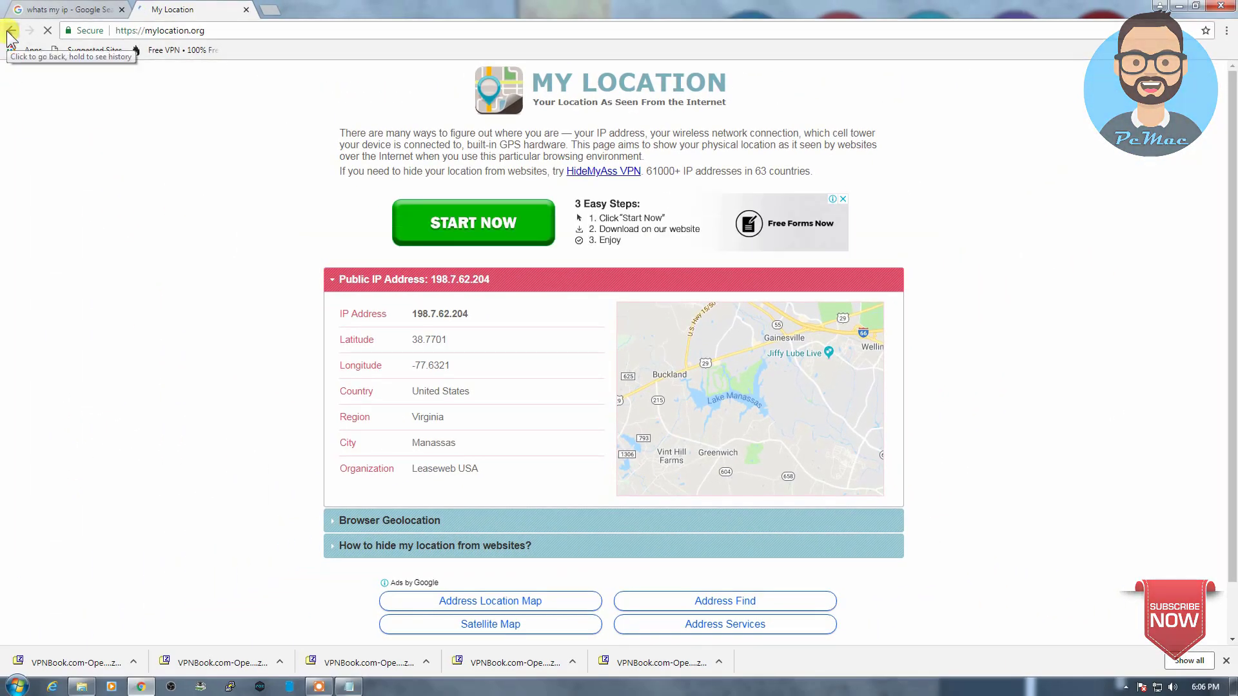
click(19, 687)
text(cleanup)
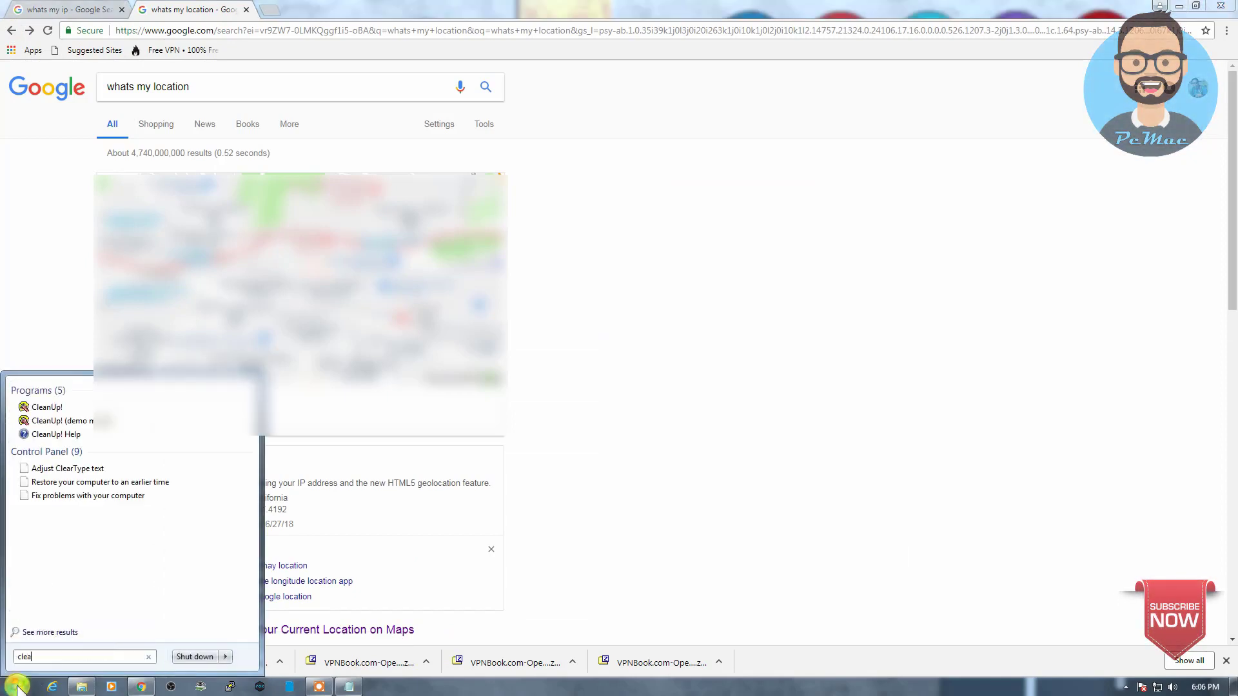
key(Return)
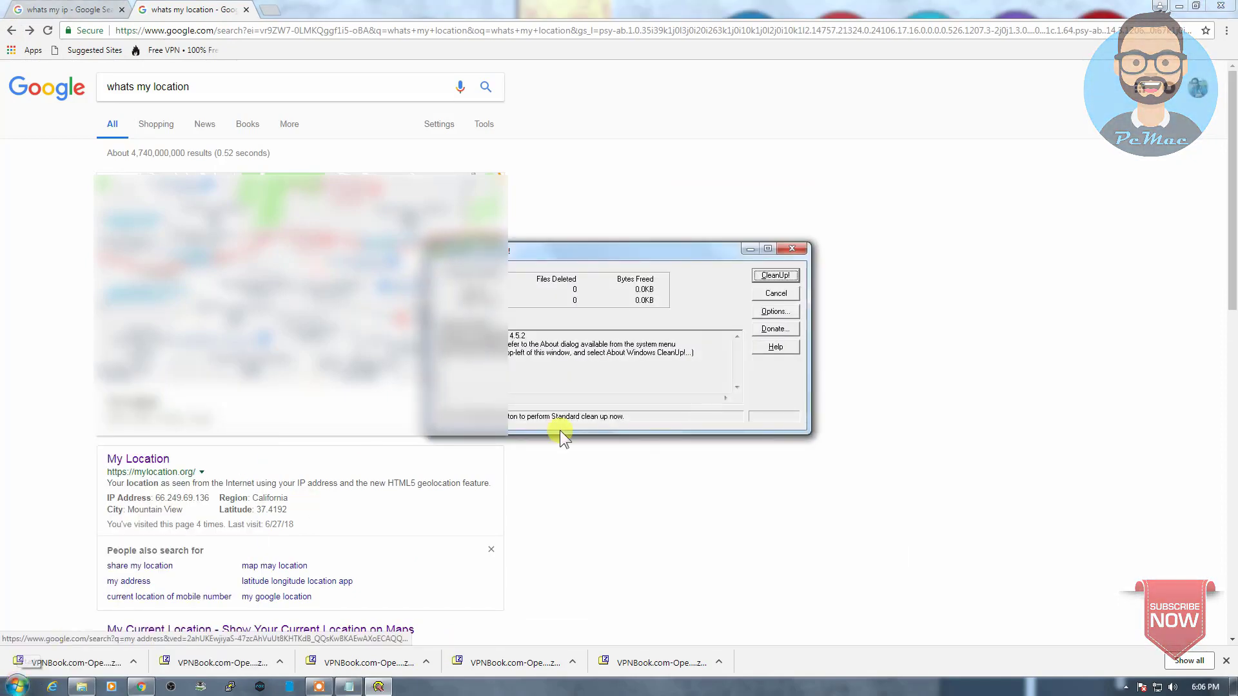
Run the CleanUp! cleaning, declining the donation request and the logoff prompt
click(774, 276)
click(668, 385)
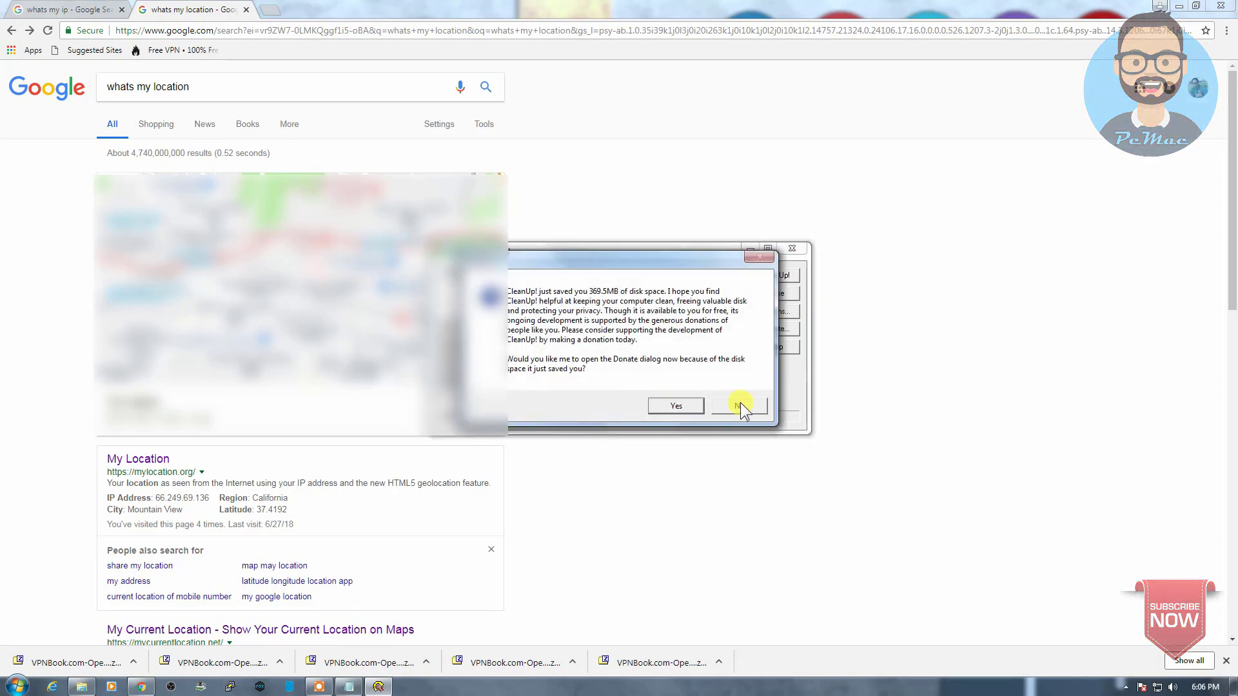
click(740, 405)
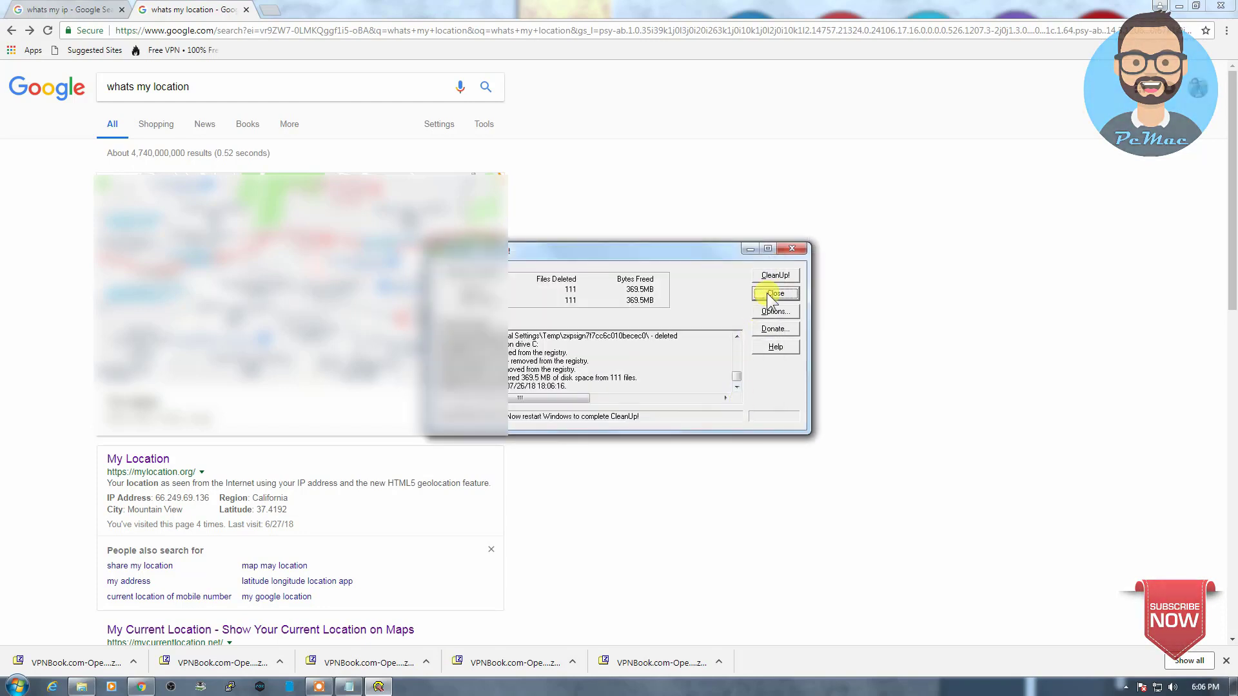
click(768, 293)
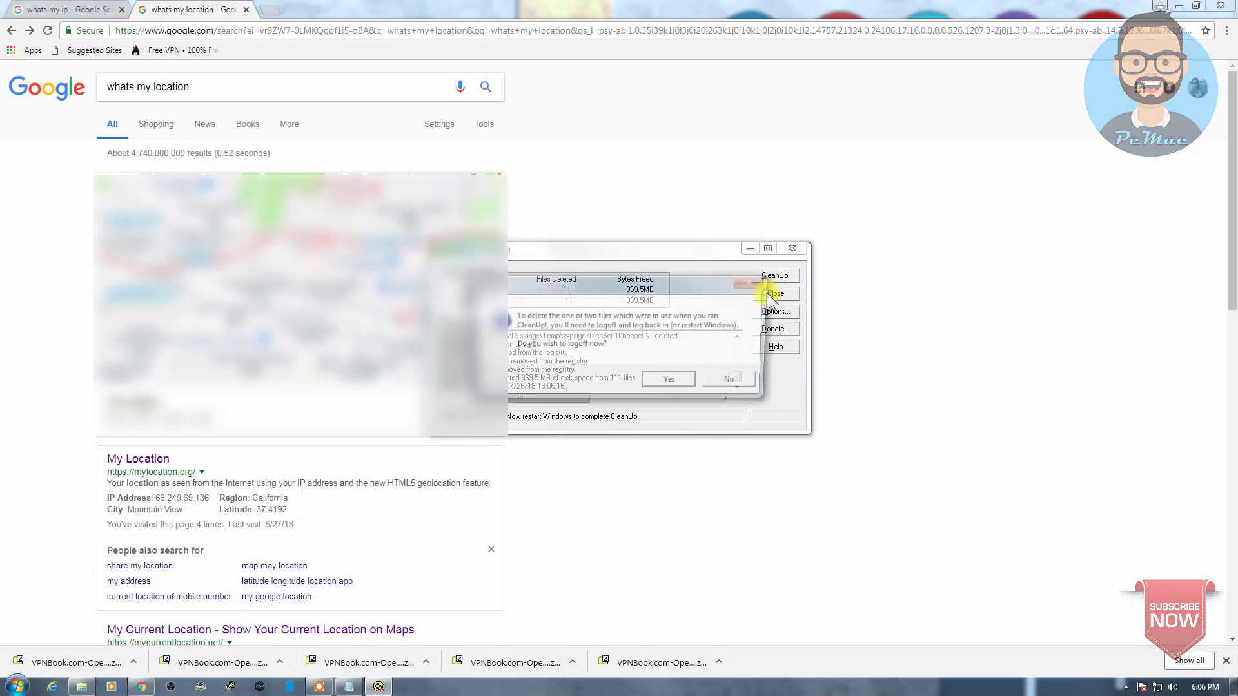
click(735, 382)
Reload the 'whats my location' results page twice
click(356, 31)
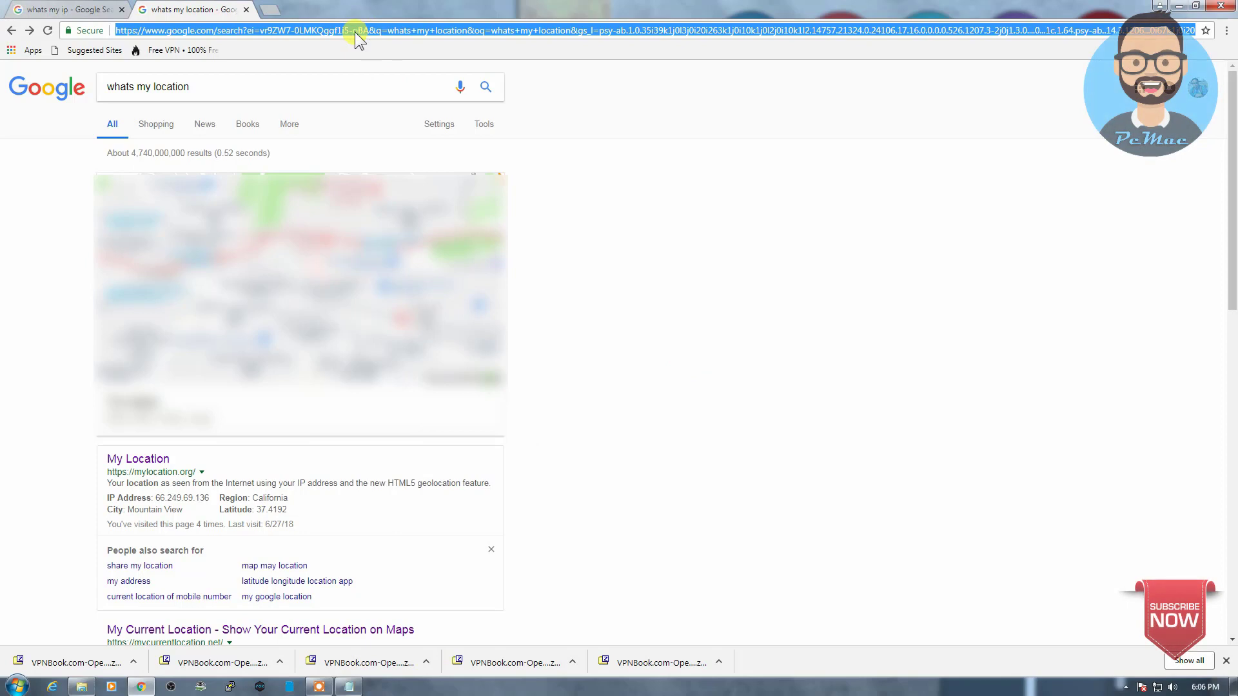
key(Return)
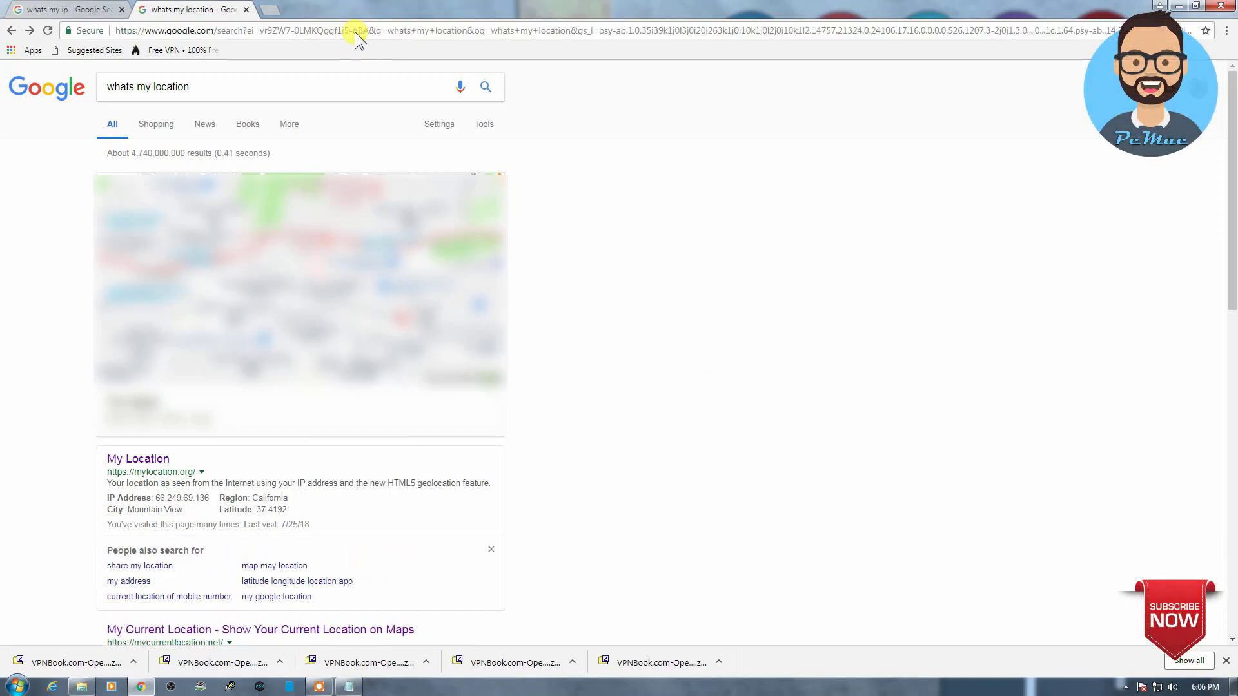
click(366, 31)
key(Return)
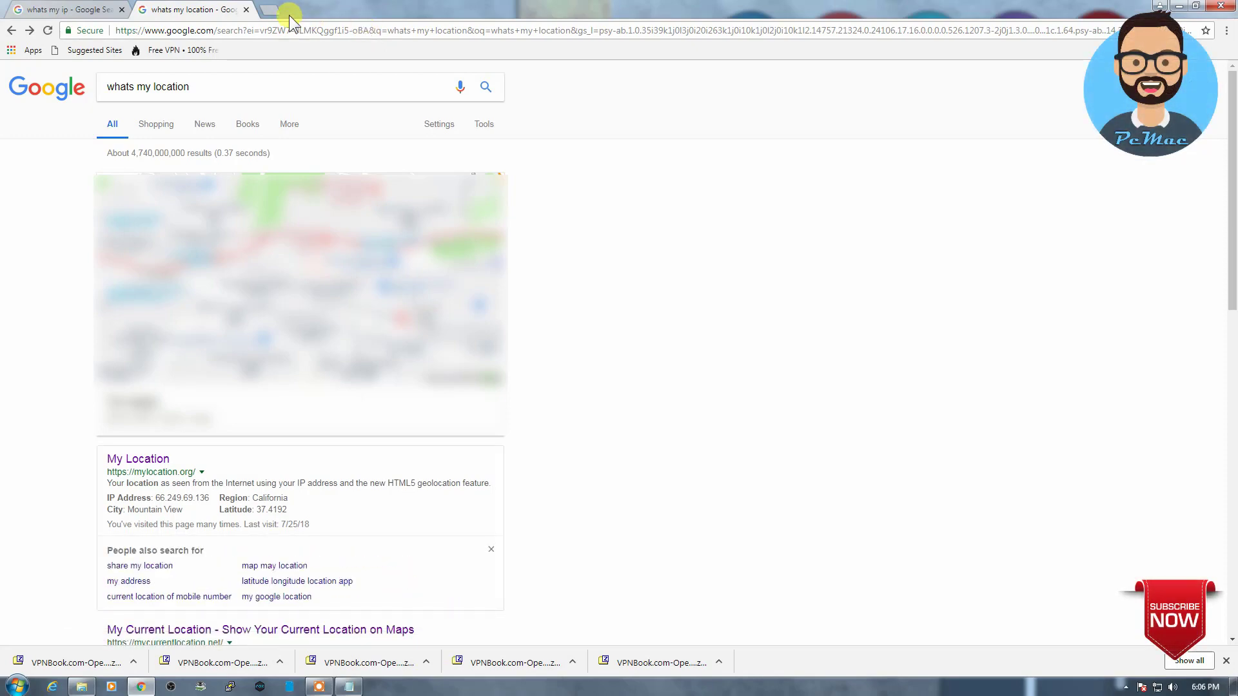
Close Chrome and search 'whats my location' from Internet Explorer's MSN box
click(1233, 7)
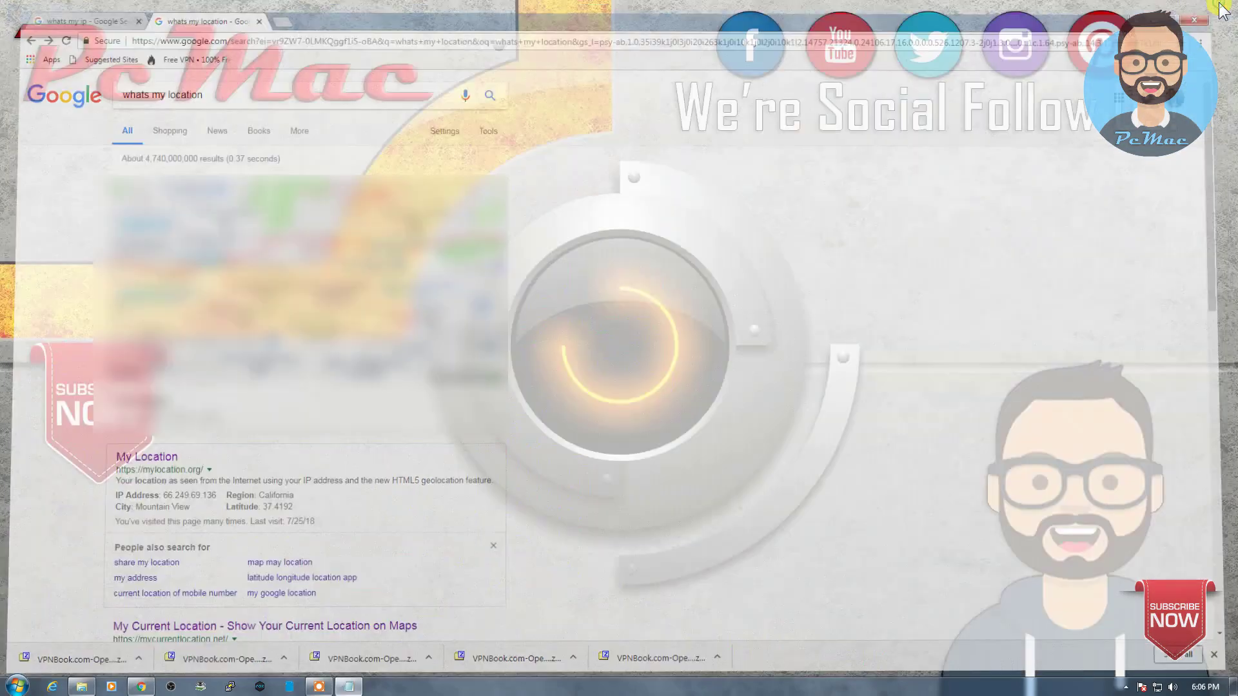
click(52, 686)
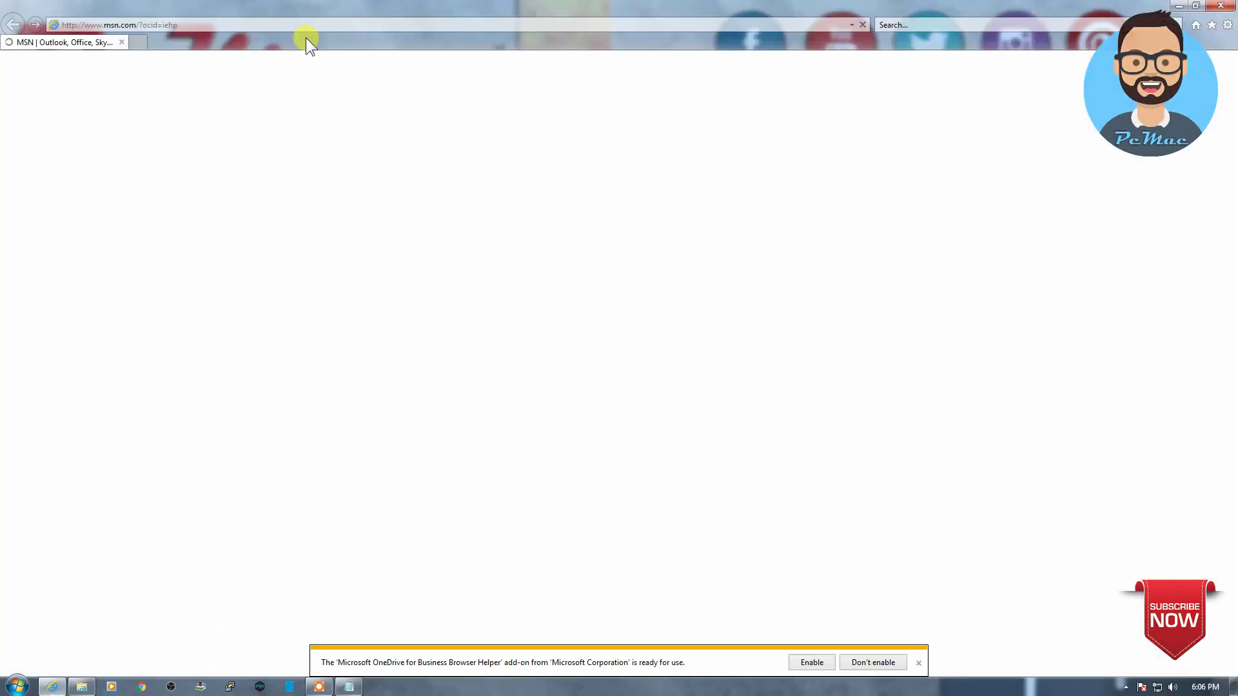
text(whats my location)
key(Return)
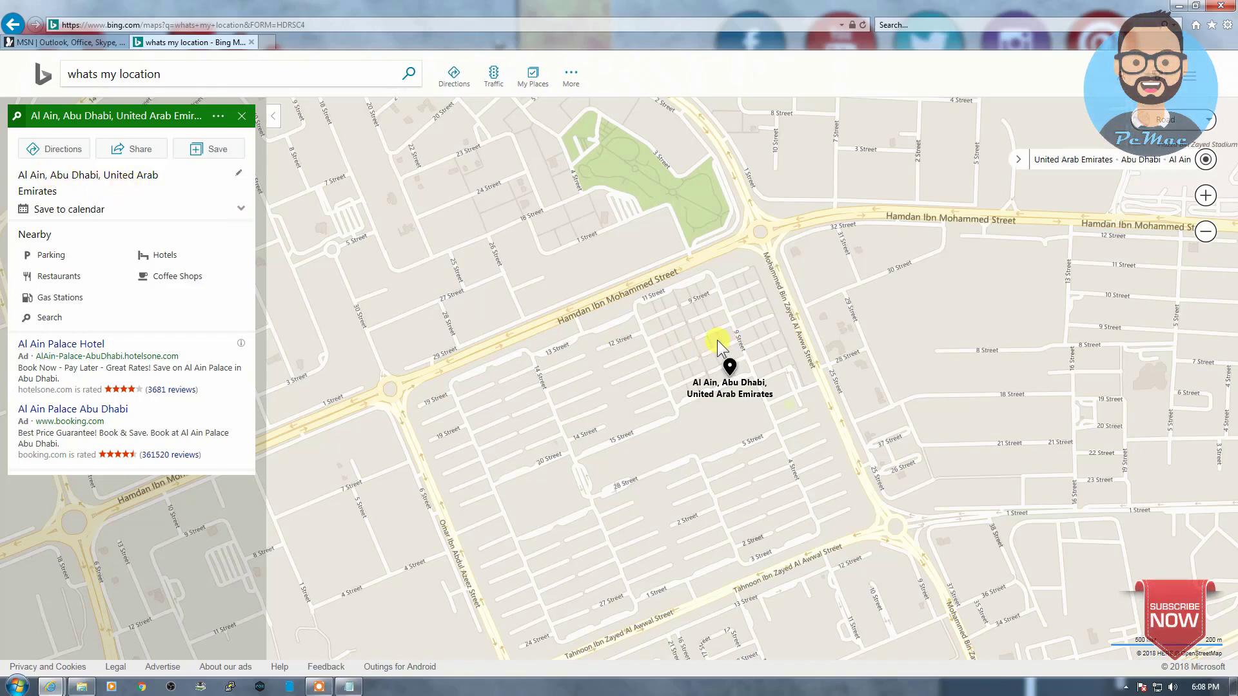
Begin connecting the vpnbook-us1-udp53 profile and enter the VPN username
click(1126, 687)
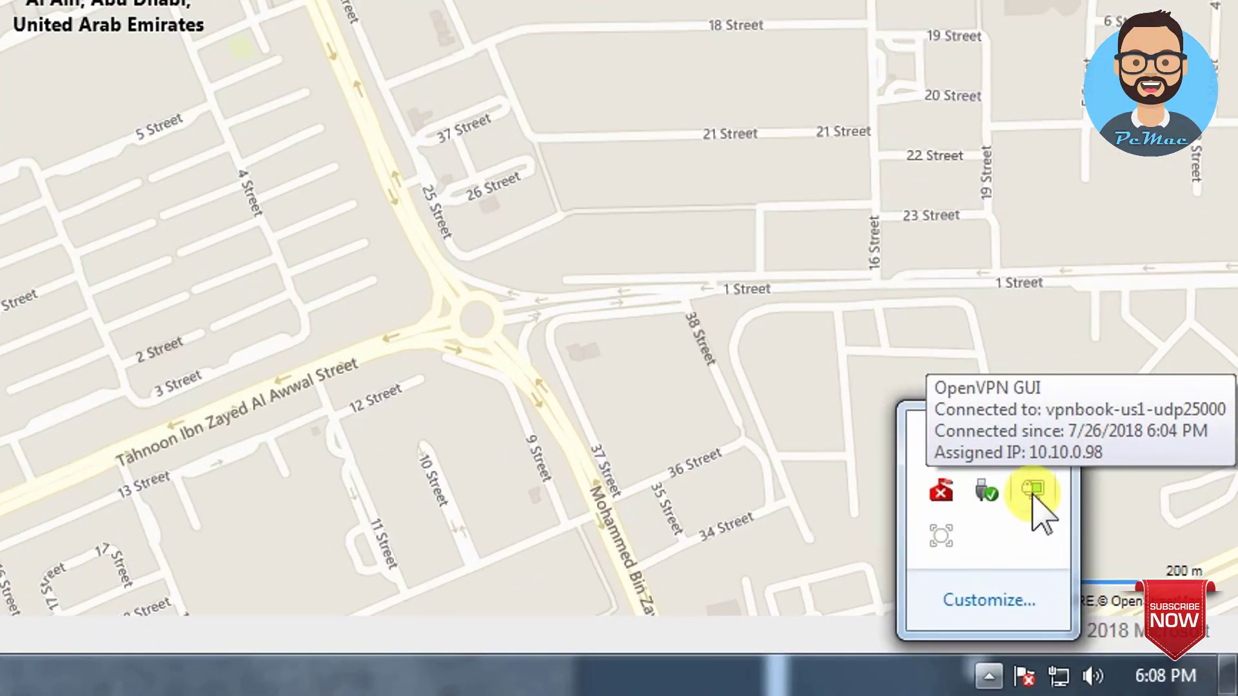
right_click(1142, 604)
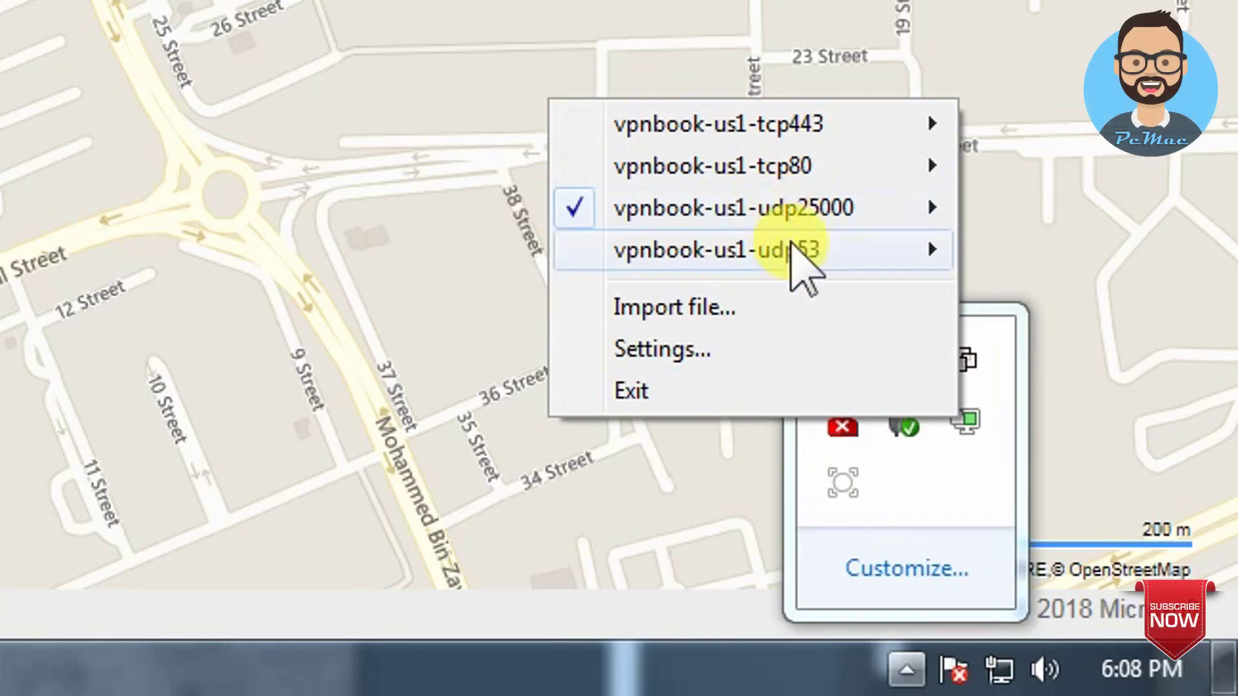
mouse_move(715, 249)
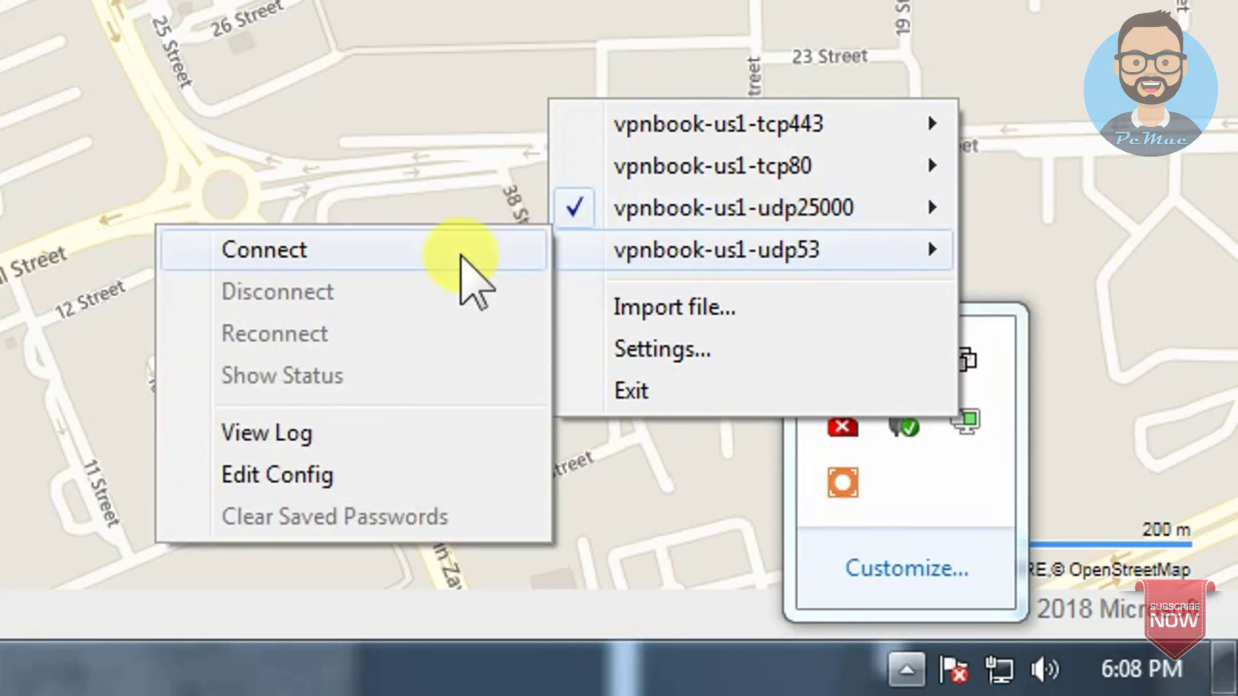
click(457, 250)
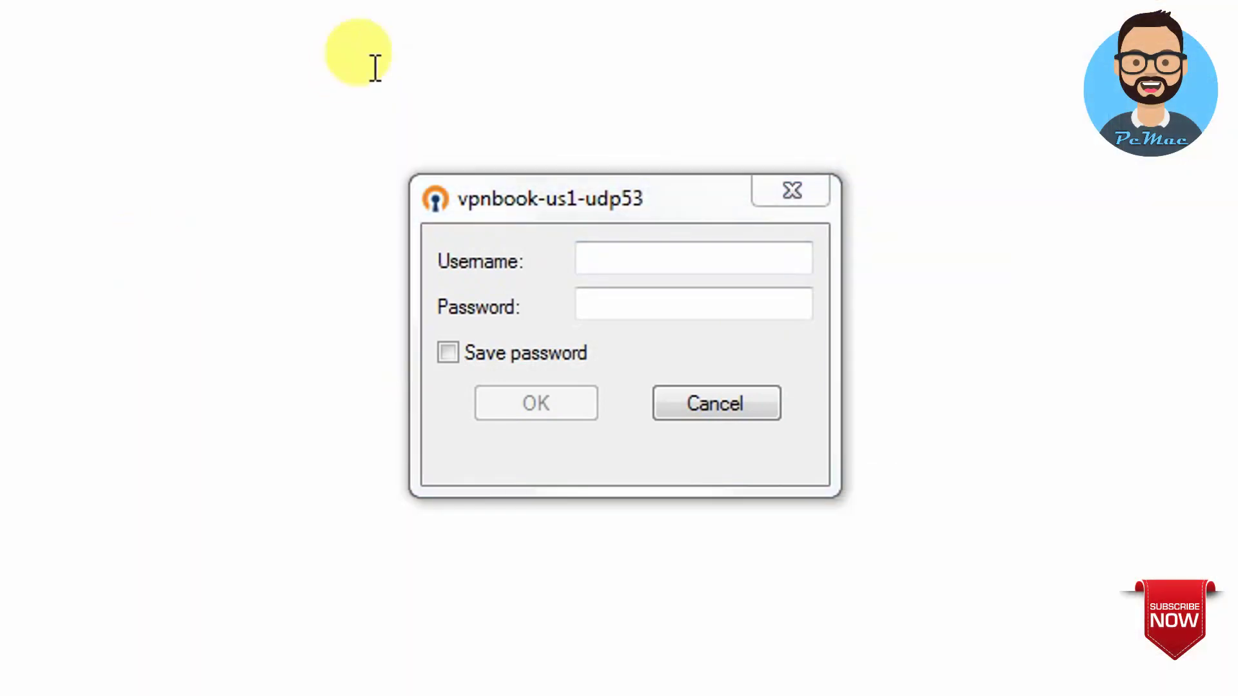
click(664, 261)
text(vp)
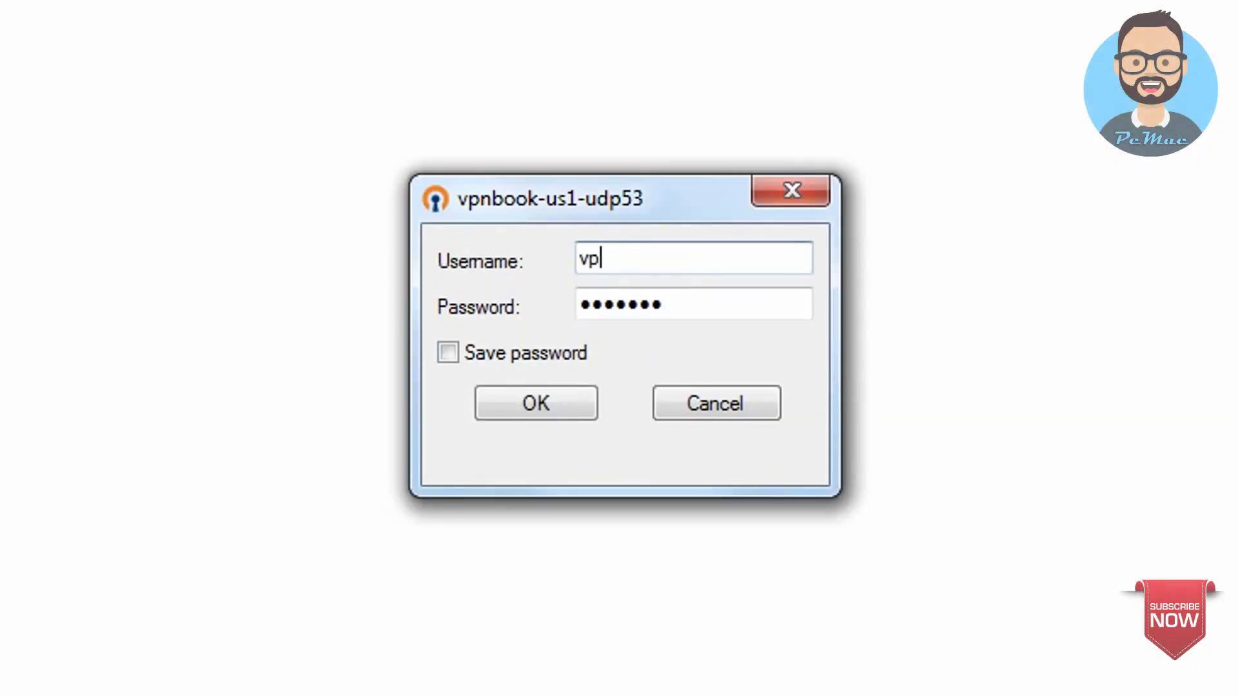
text(nbook)
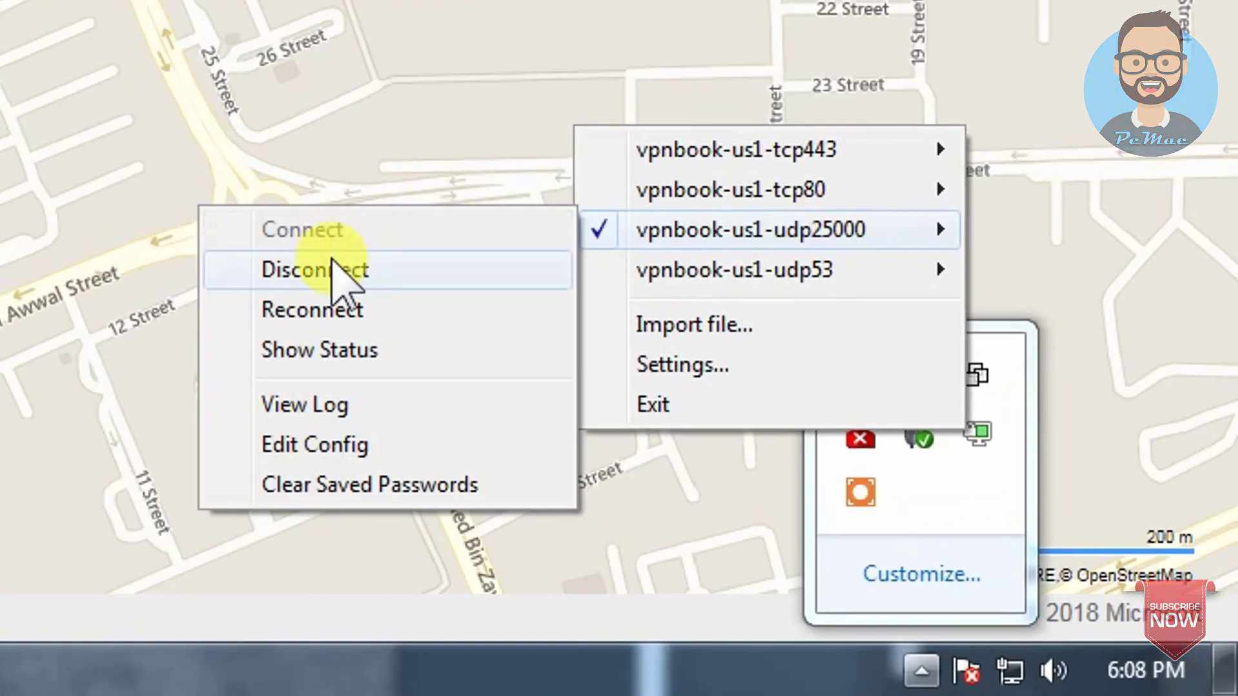
Disconnect vpnbook-us1-udp25000 and connect the vpnbook-us1-udp53 profile instead
click(332, 268)
click(923, 671)
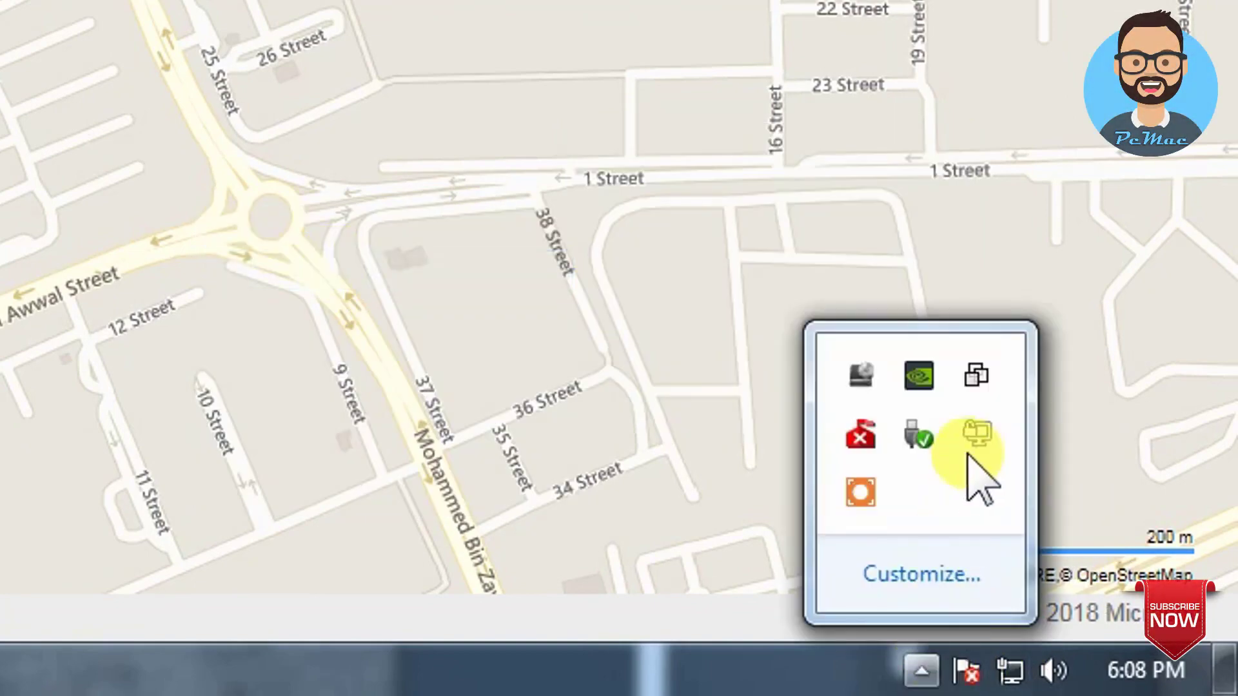
right_click(973, 442)
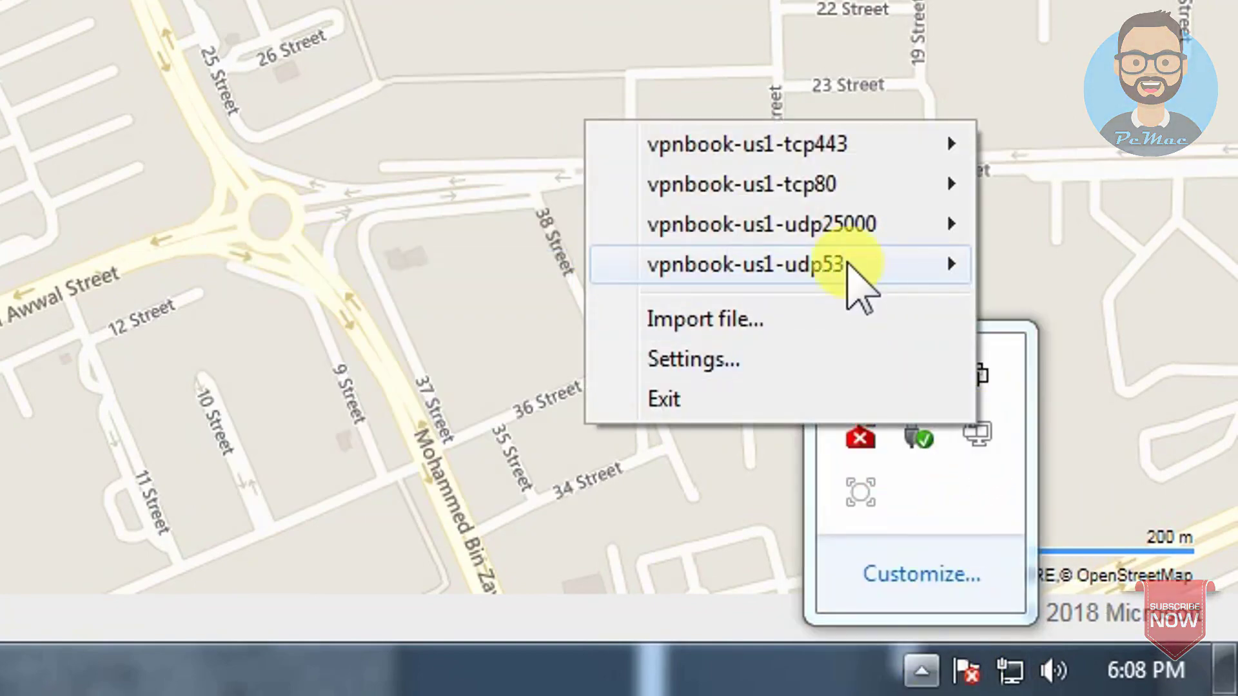
click(1012, 265)
click(349, 686)
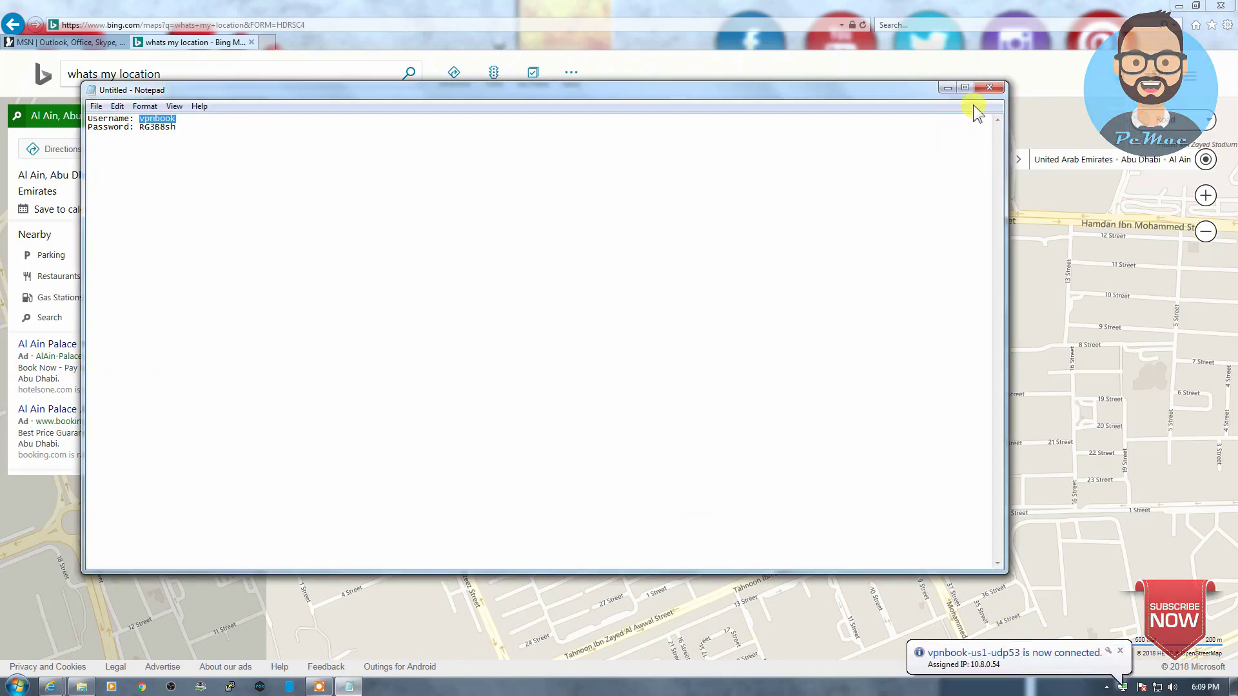
Reload the Bing Maps location page, still pinned at Al Ain, then close Internet Explorer
click(948, 89)
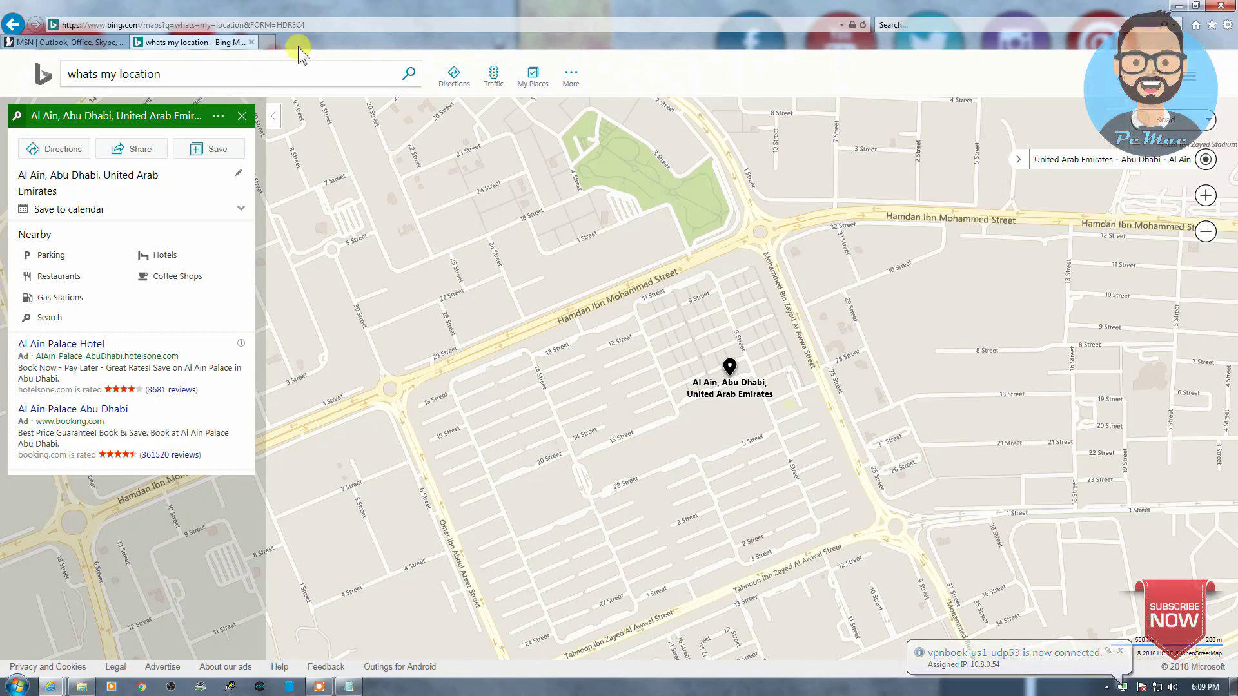
click(309, 23)
key(Return)
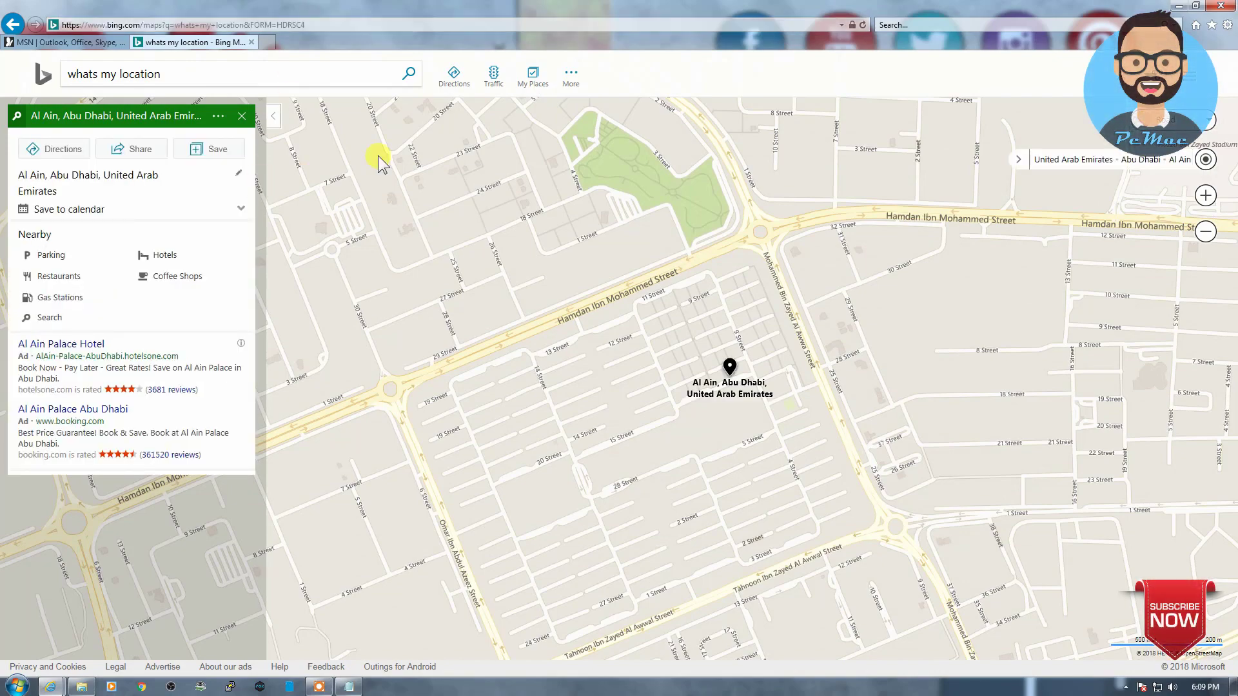
key(alt+F4)
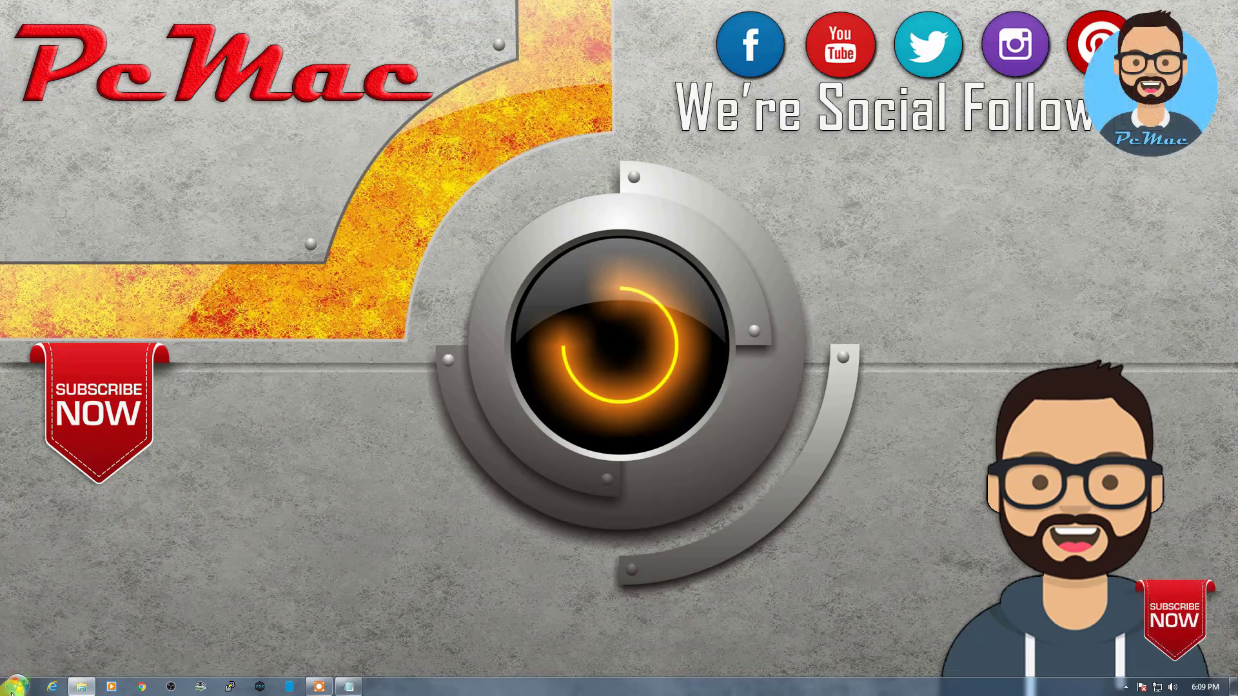
Launch Firefox from Start search and start searching 'whats my location'
click(13, 688)
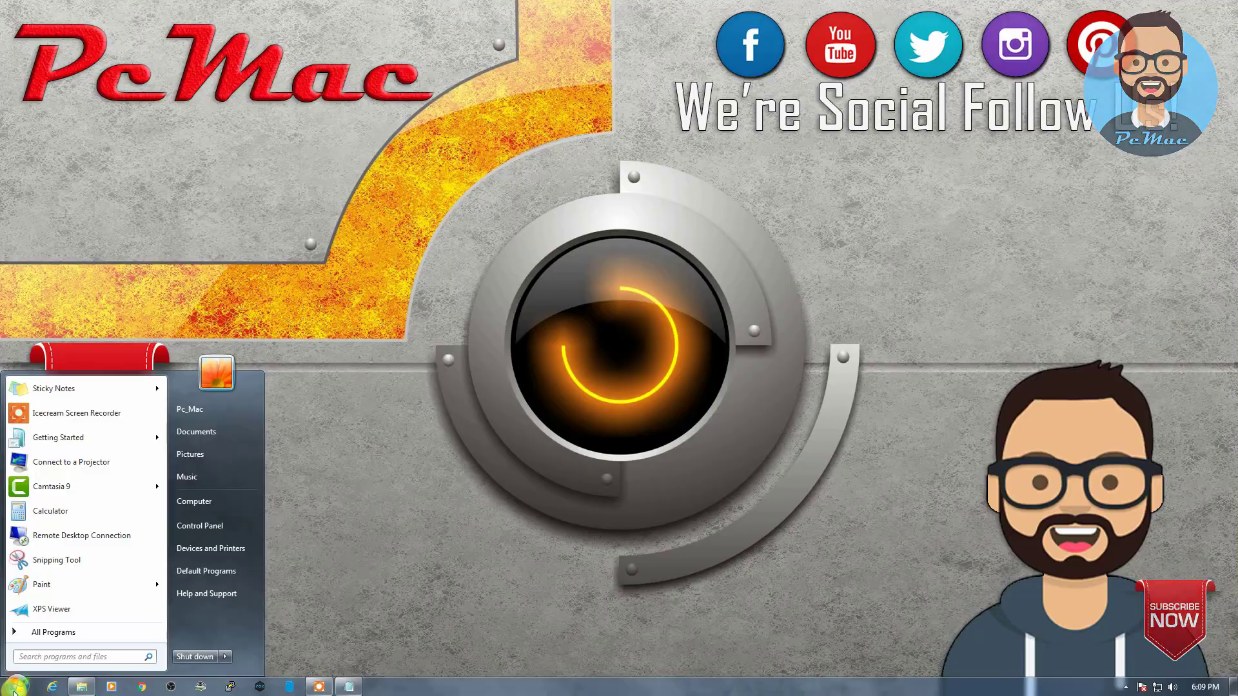
text(firefox)
key(Return)
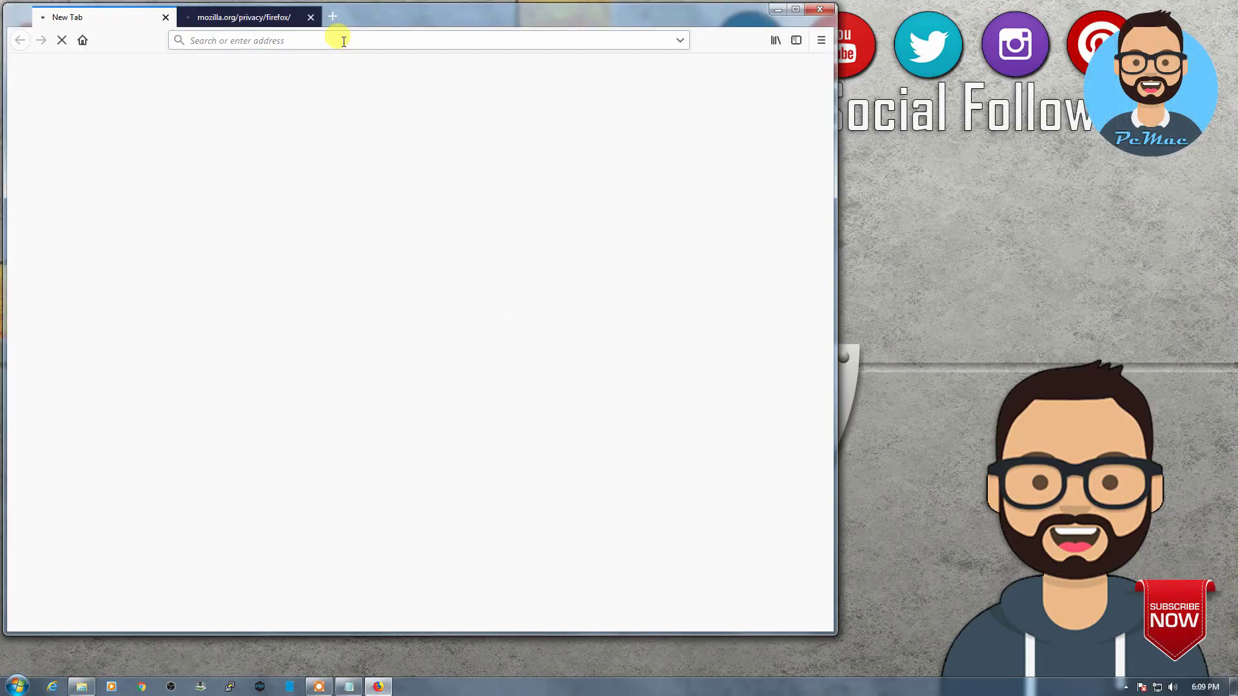
text(whats my loc)
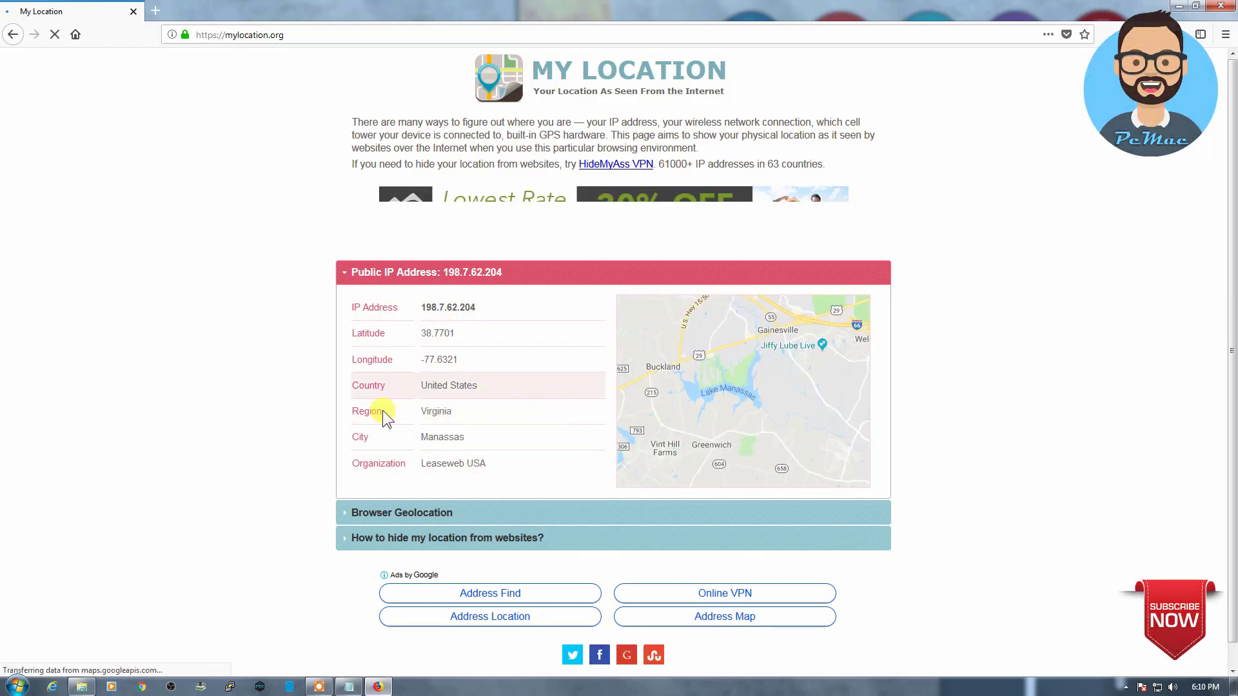
Extract the VPNBook.com-OpenVPN-DE1 archive in Downloads into its own folder
click(80, 687)
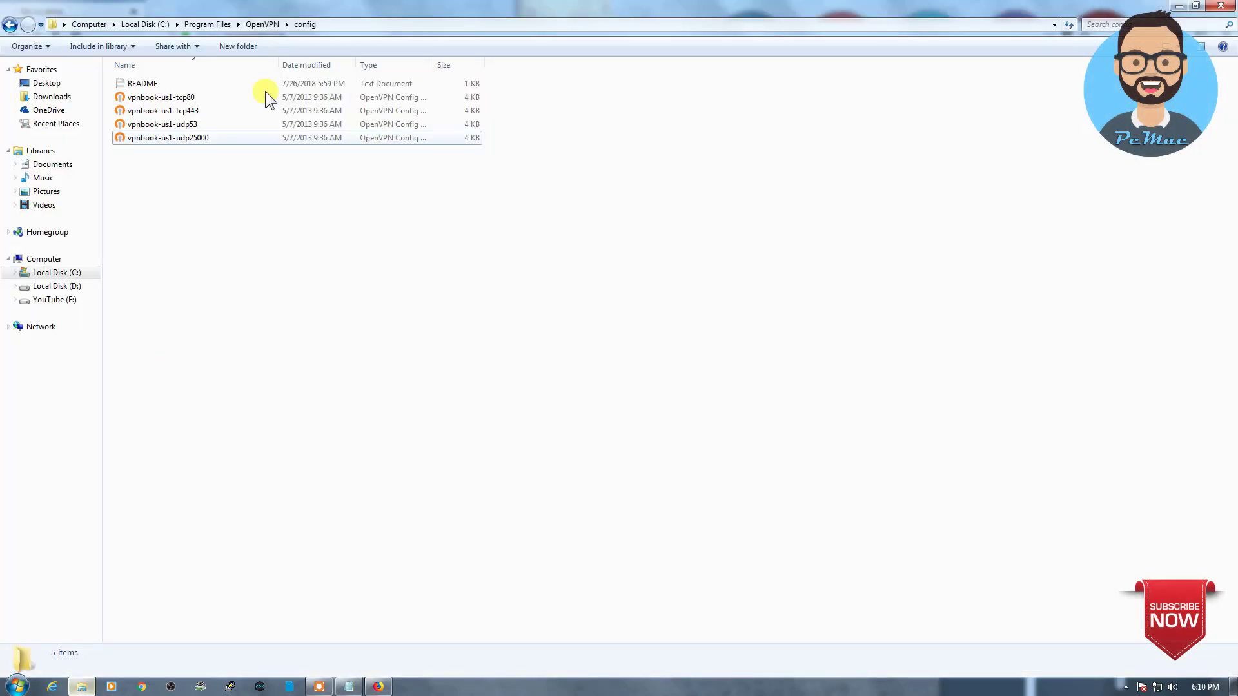
click(52, 97)
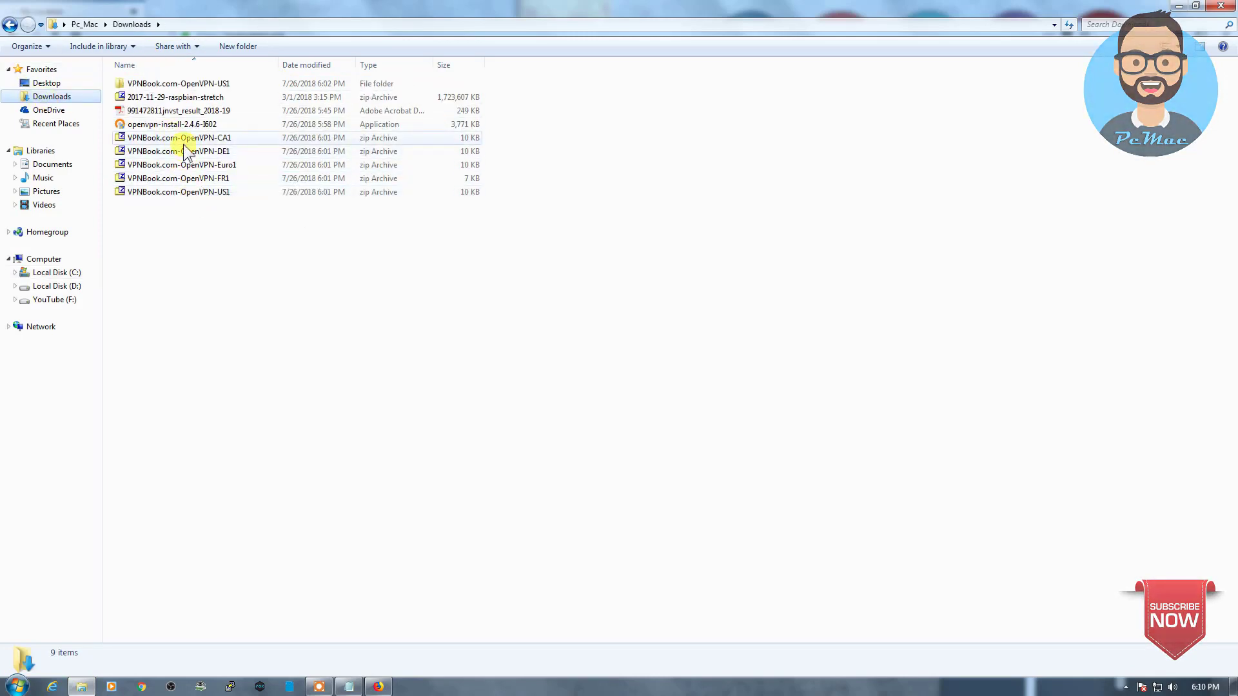
click(195, 150)
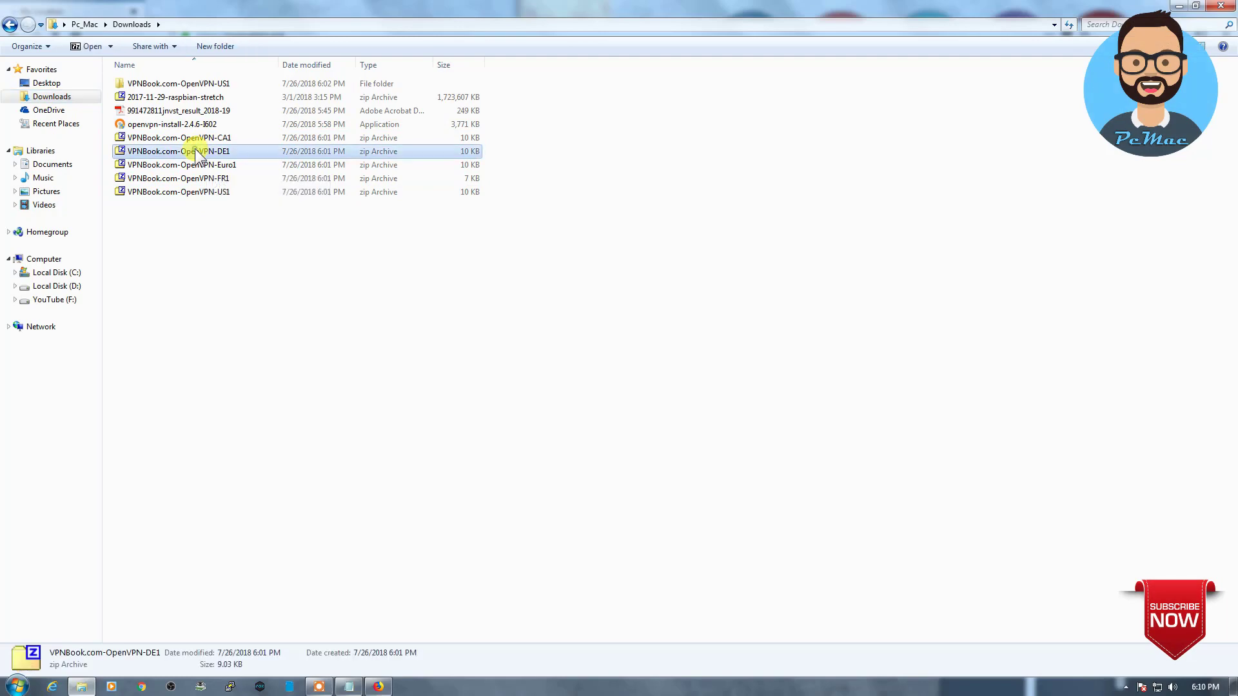
right_click(195, 150)
click(462, 222)
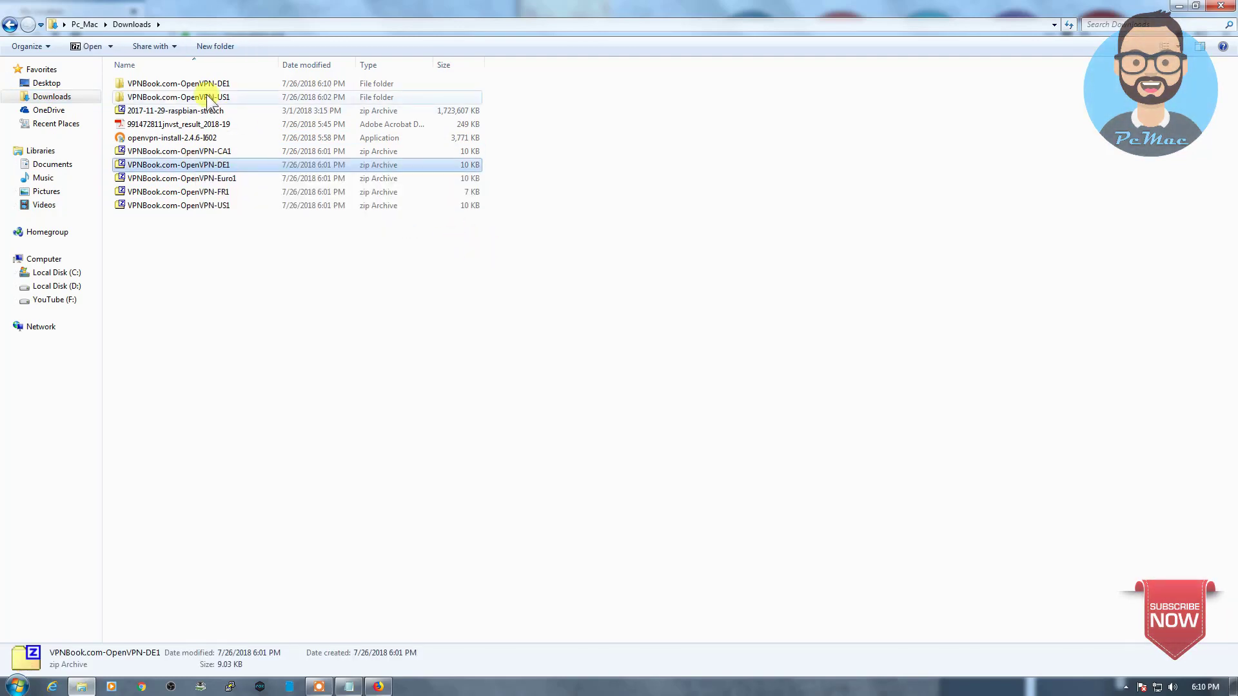
Copy the four vpnbook-de233 .ovpn files into C:\Program Files\OpenVPN\config, approving admin access
double_click(207, 89)
key(ctrl+a)
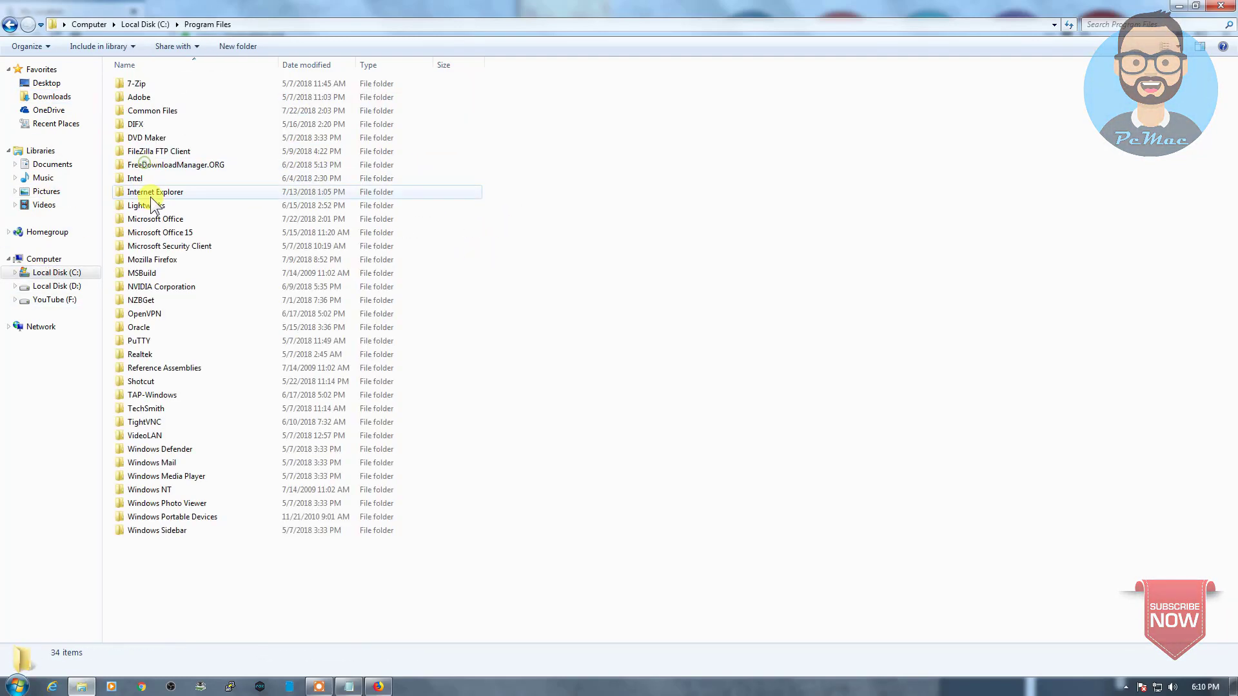
double_click(149, 314)
double_click(147, 99)
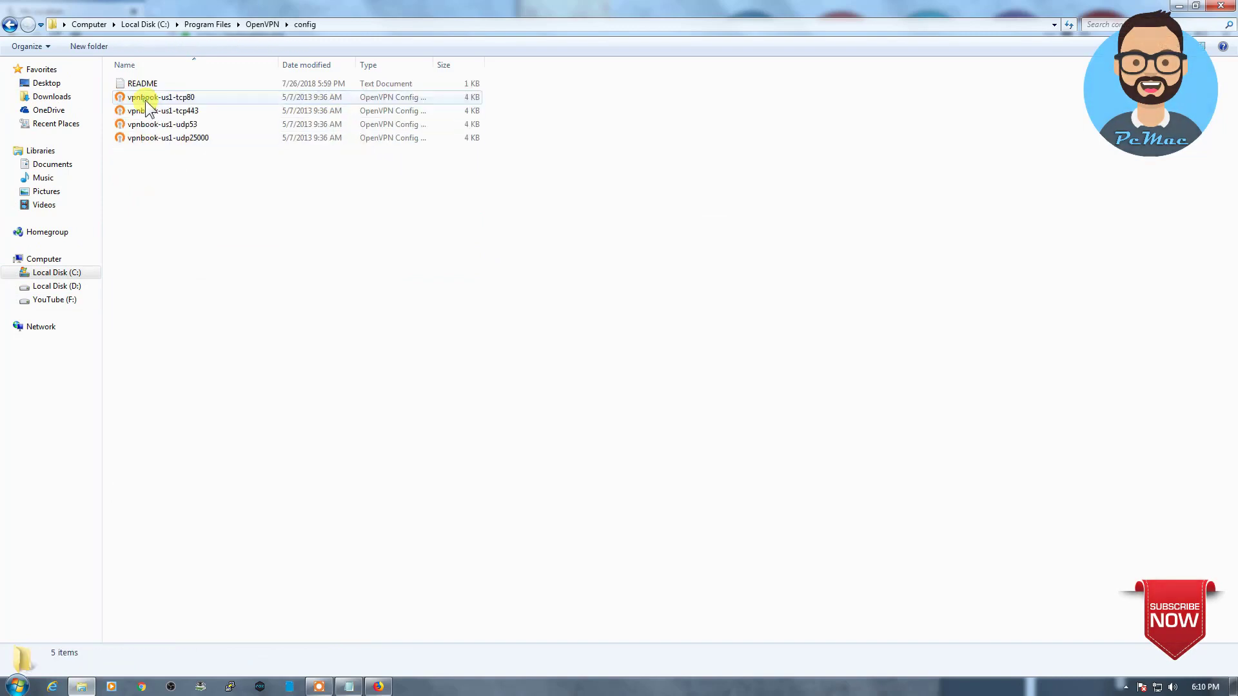
right_click(185, 177)
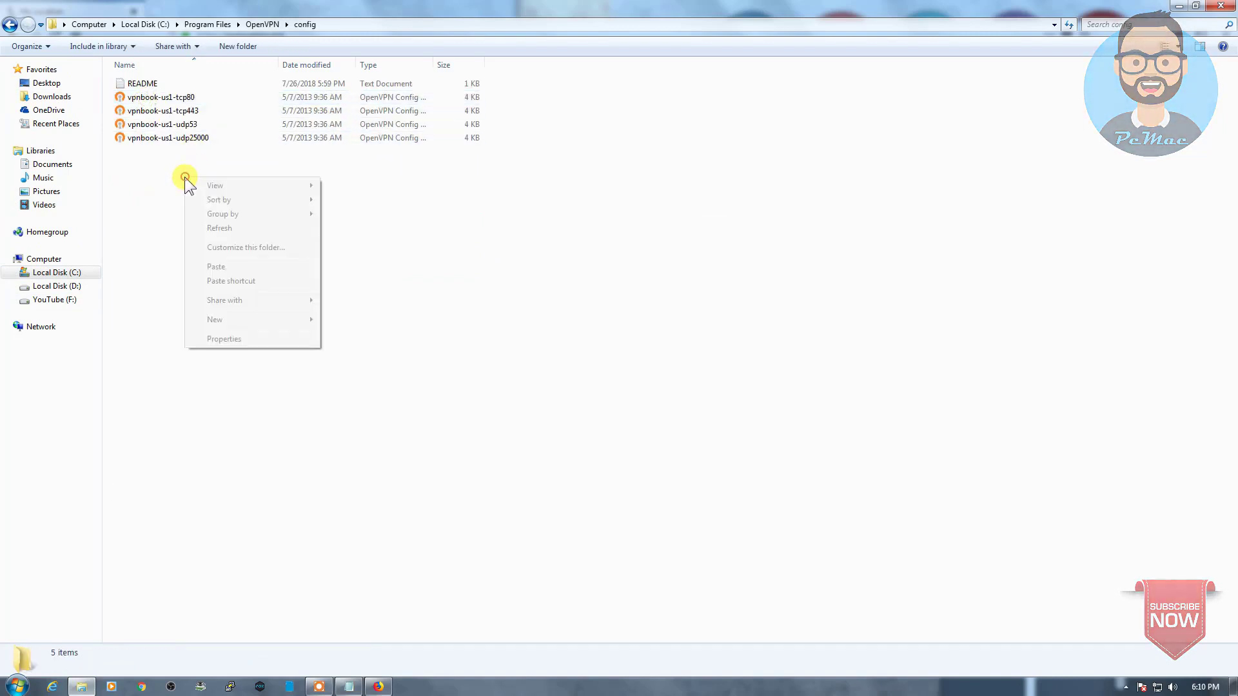
click(243, 265)
click(606, 388)
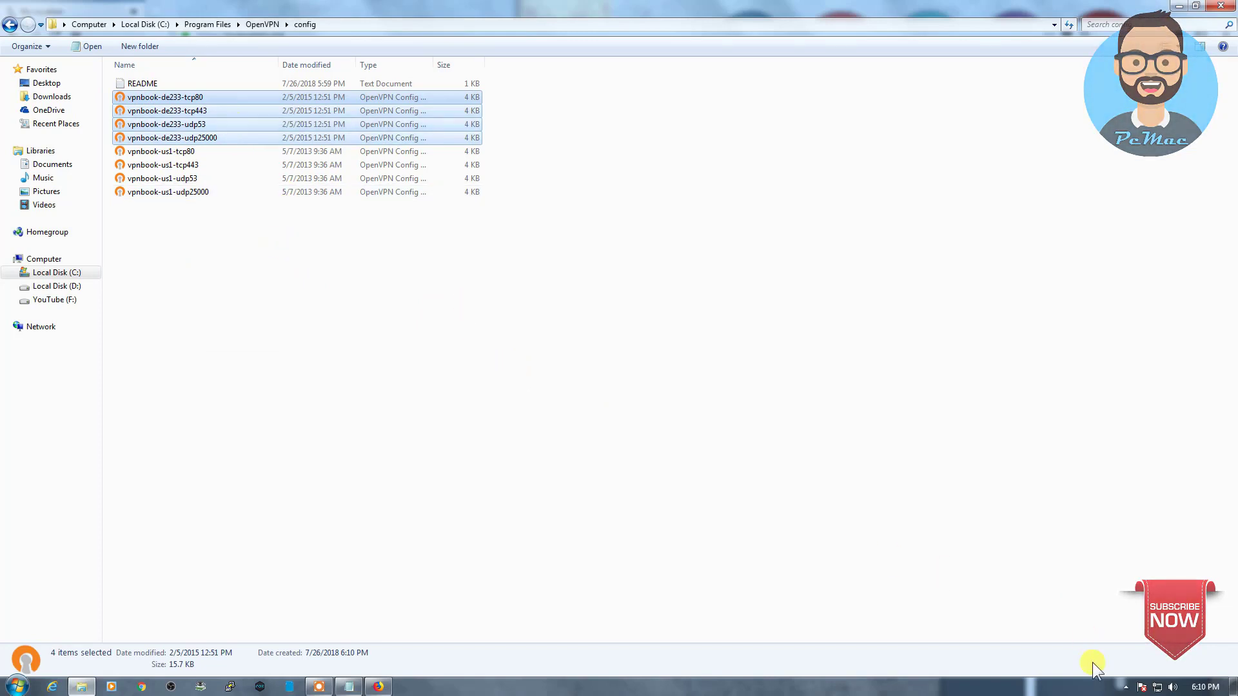
click(1125, 687)
Disconnect the vpnbook-us1-udp53 connection from the OpenVPN tray menu
right_click(1144, 602)
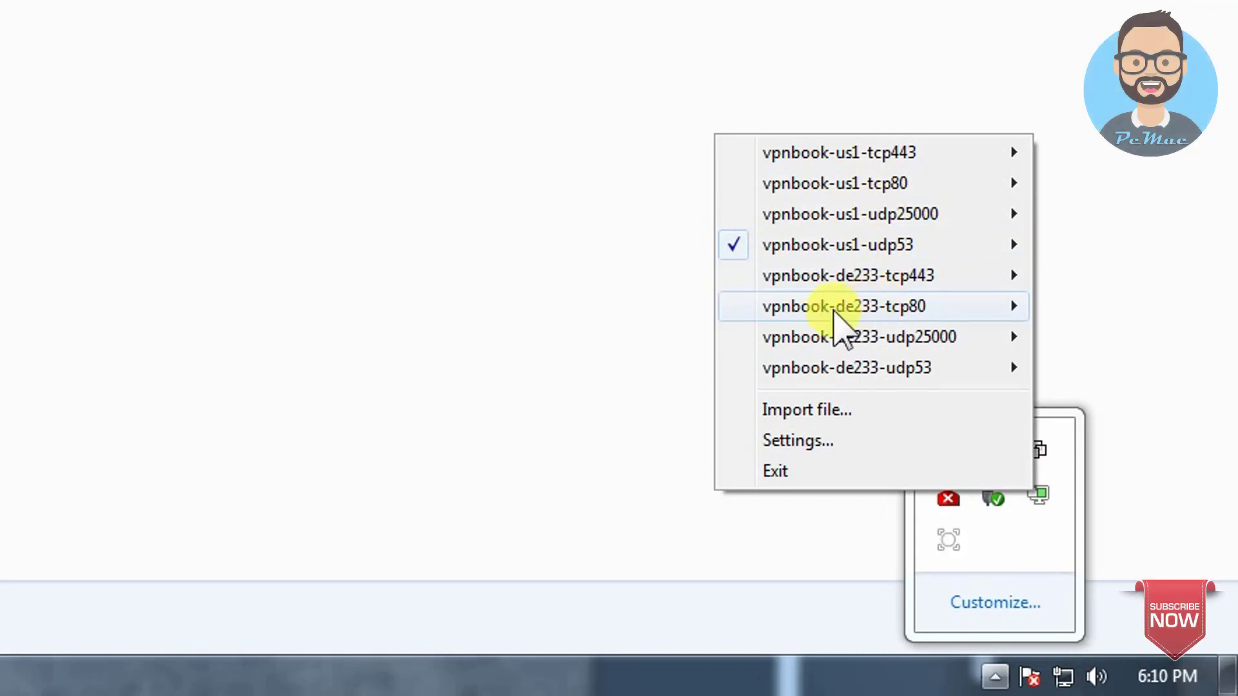
mouse_move(837, 245)
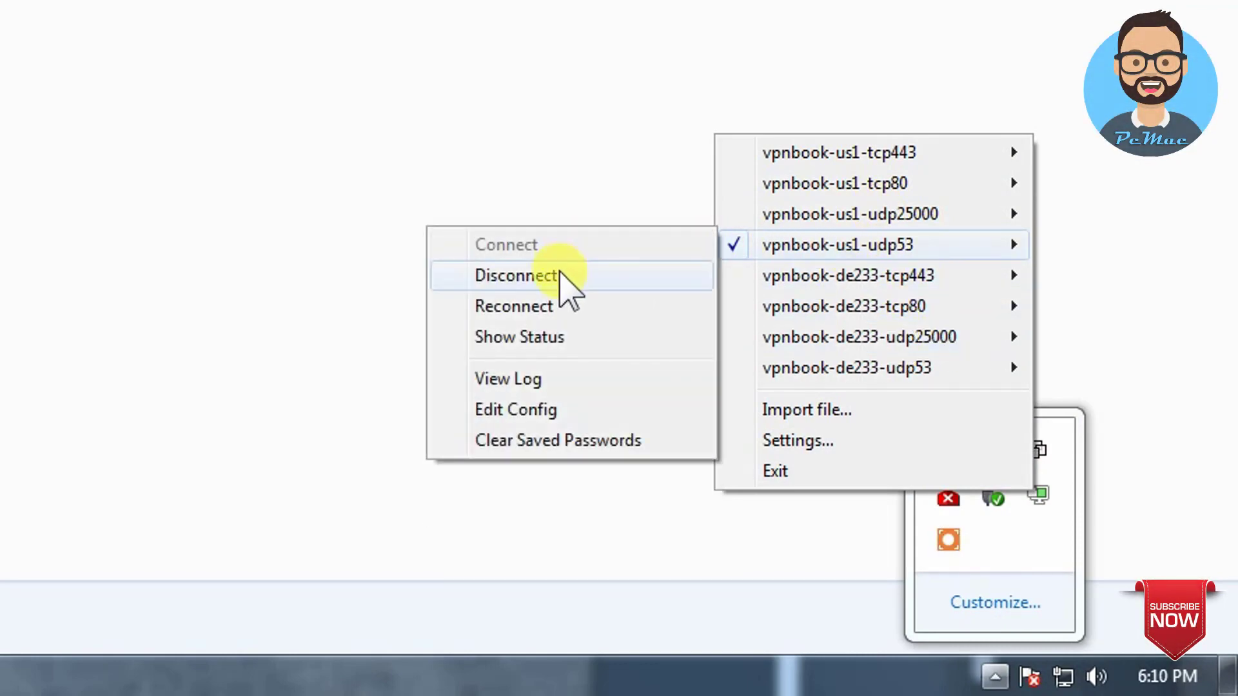
click(561, 276)
click(995, 676)
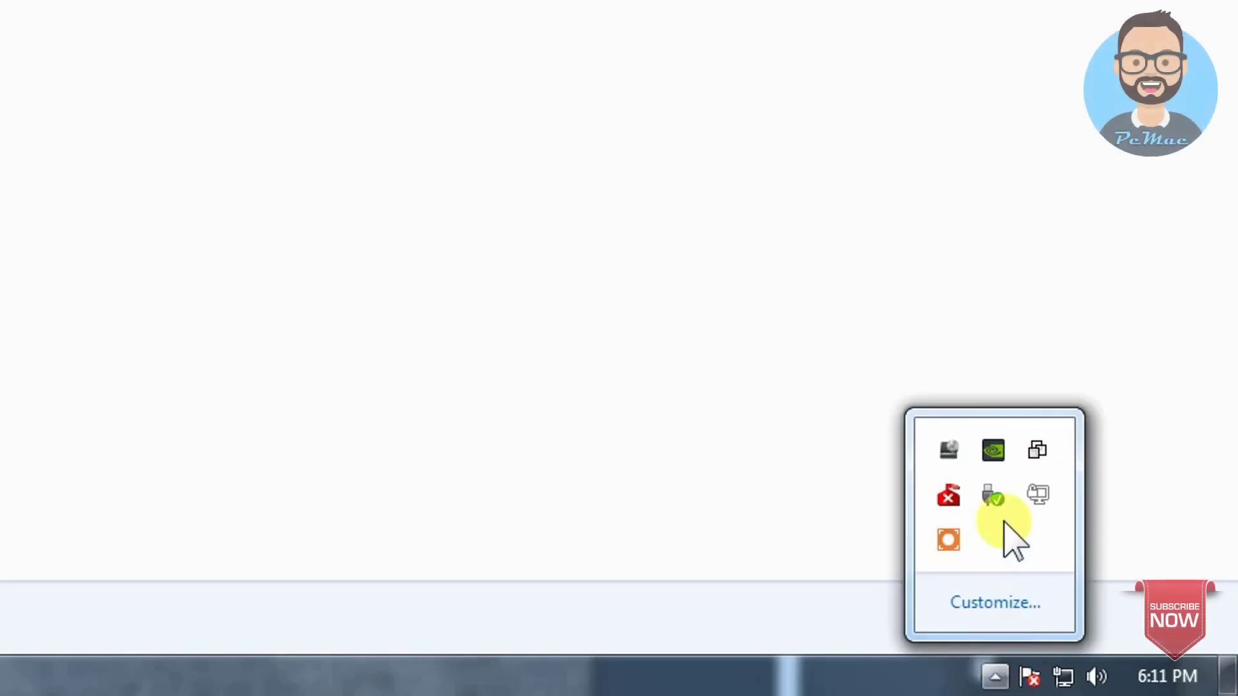
Connect to vpnbook-de233-udp25000 using the VPNBook username and password, with Save password ticked
right_click(1035, 496)
mouse_move(850, 339)
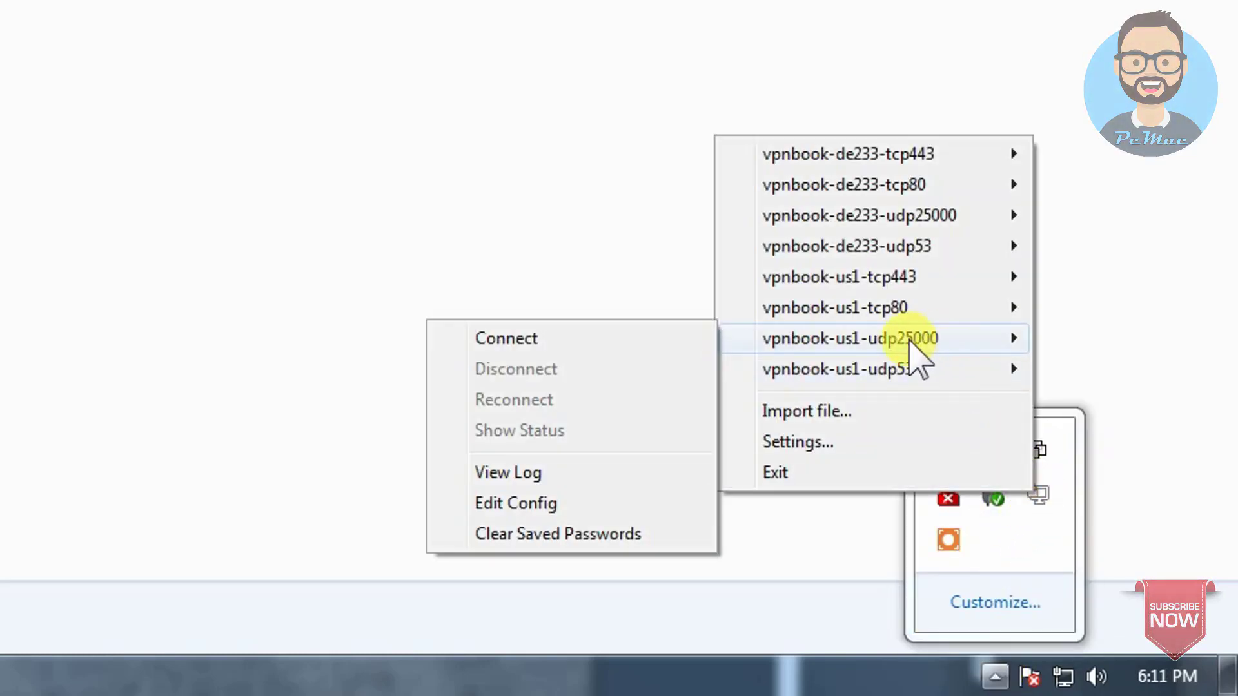
mouse_move(859, 215)
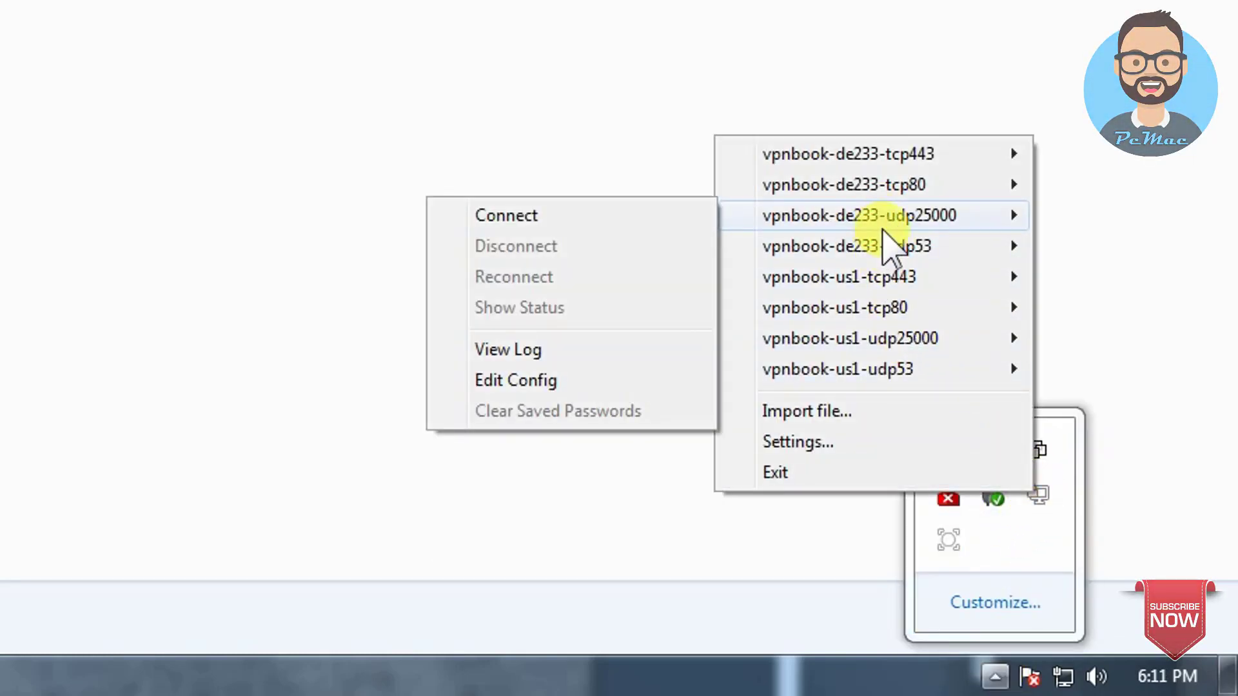
click(618, 214)
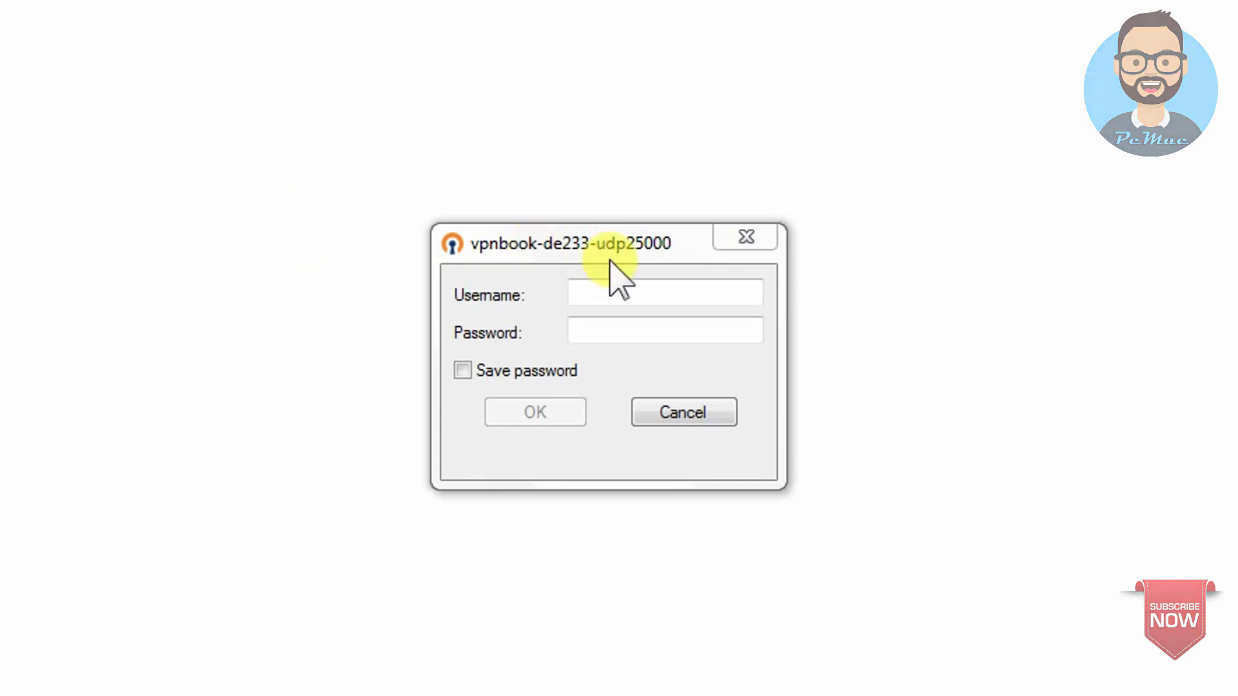
click(630, 287)
text(vpnbook)
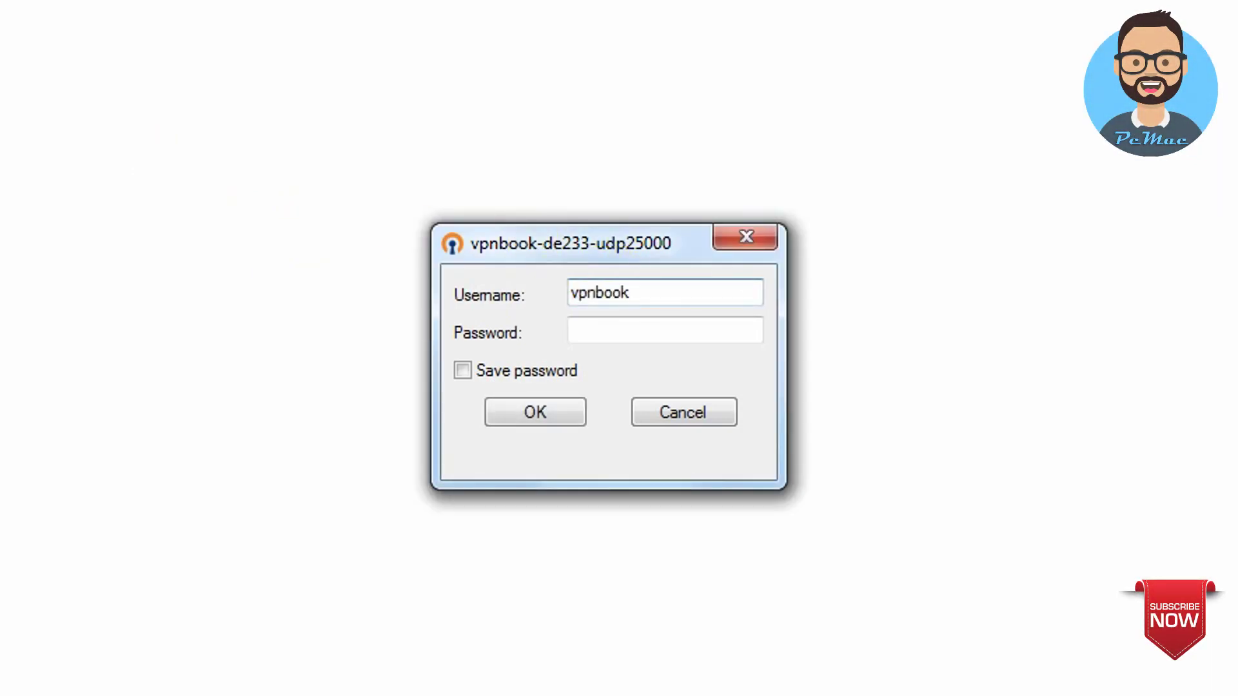
click(640, 324)
click(506, 374)
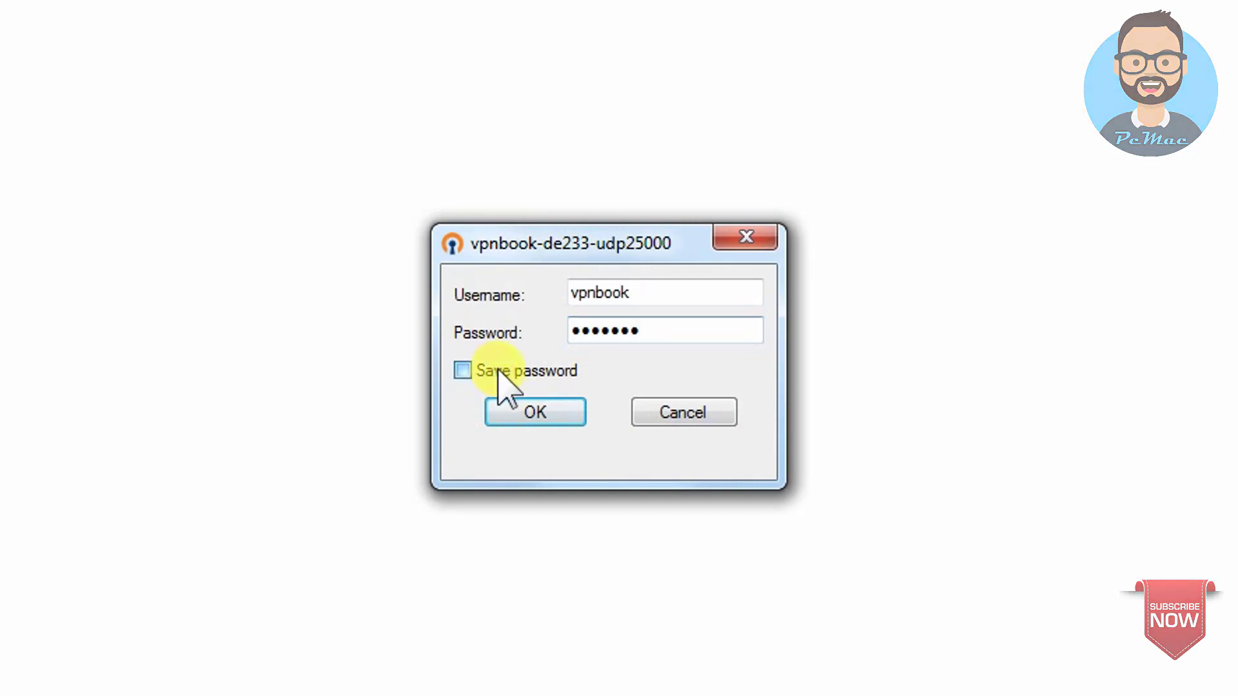
click(535, 416)
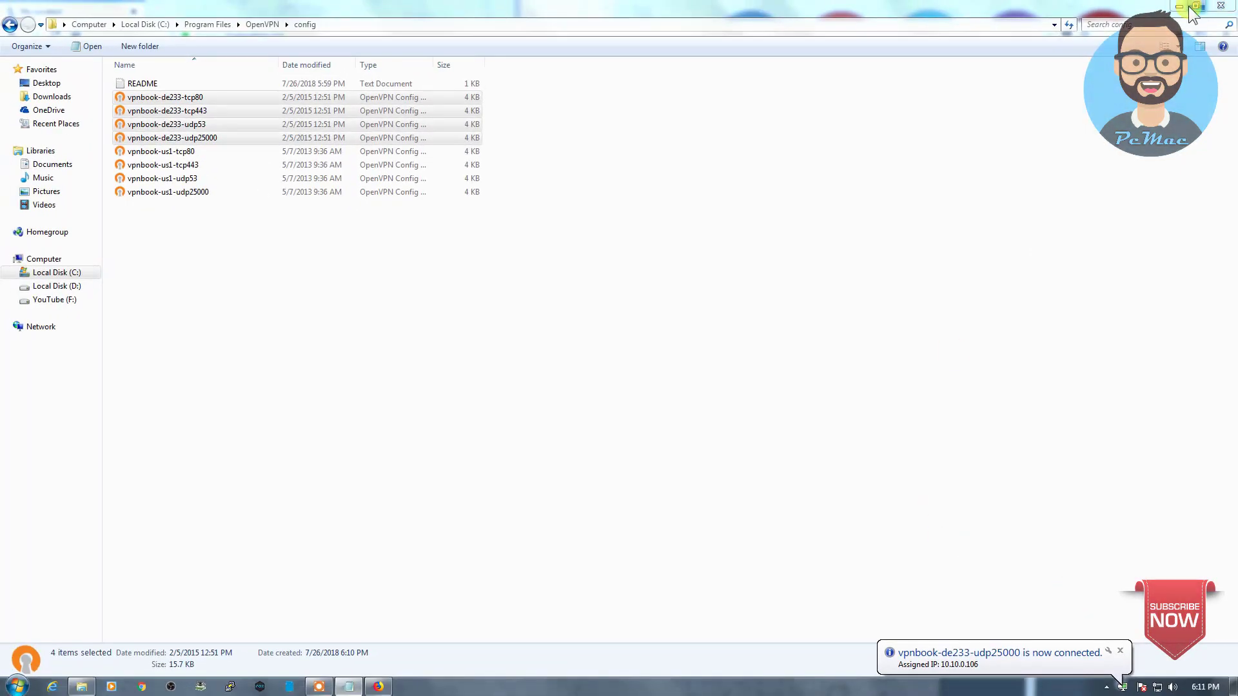
Reload mylocation.org to confirm German IP 178.162.193.233, then close Firefox
click(494, 38)
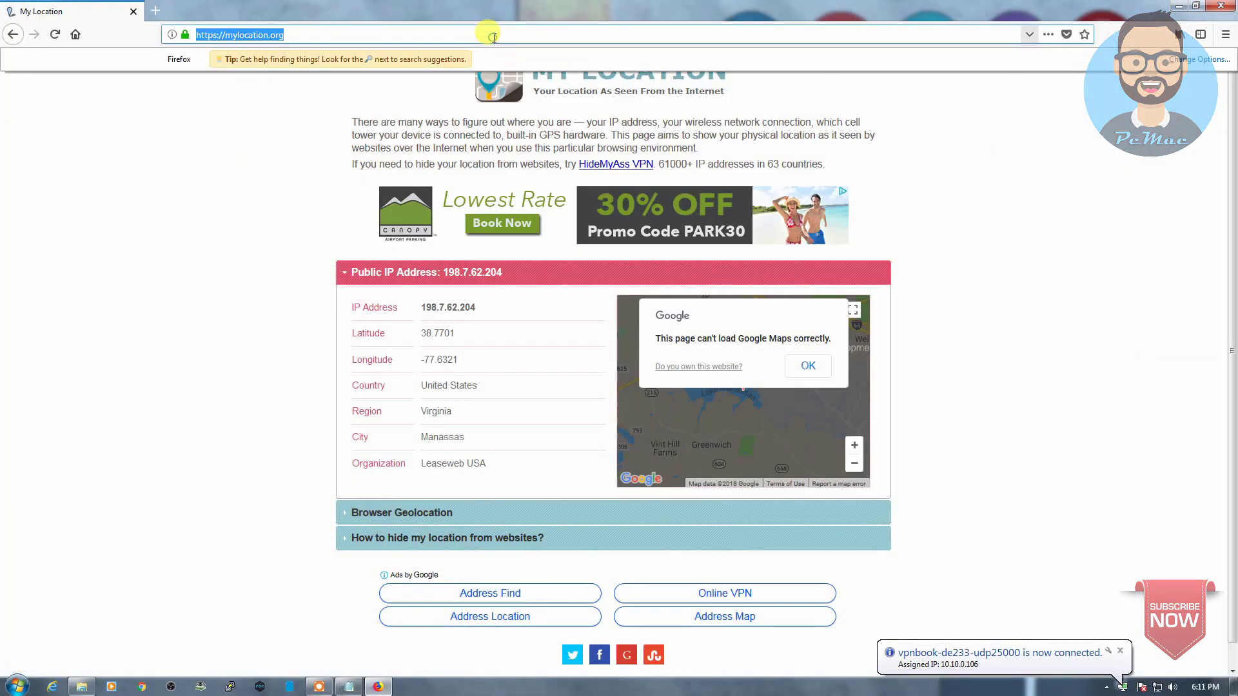
key(Return)
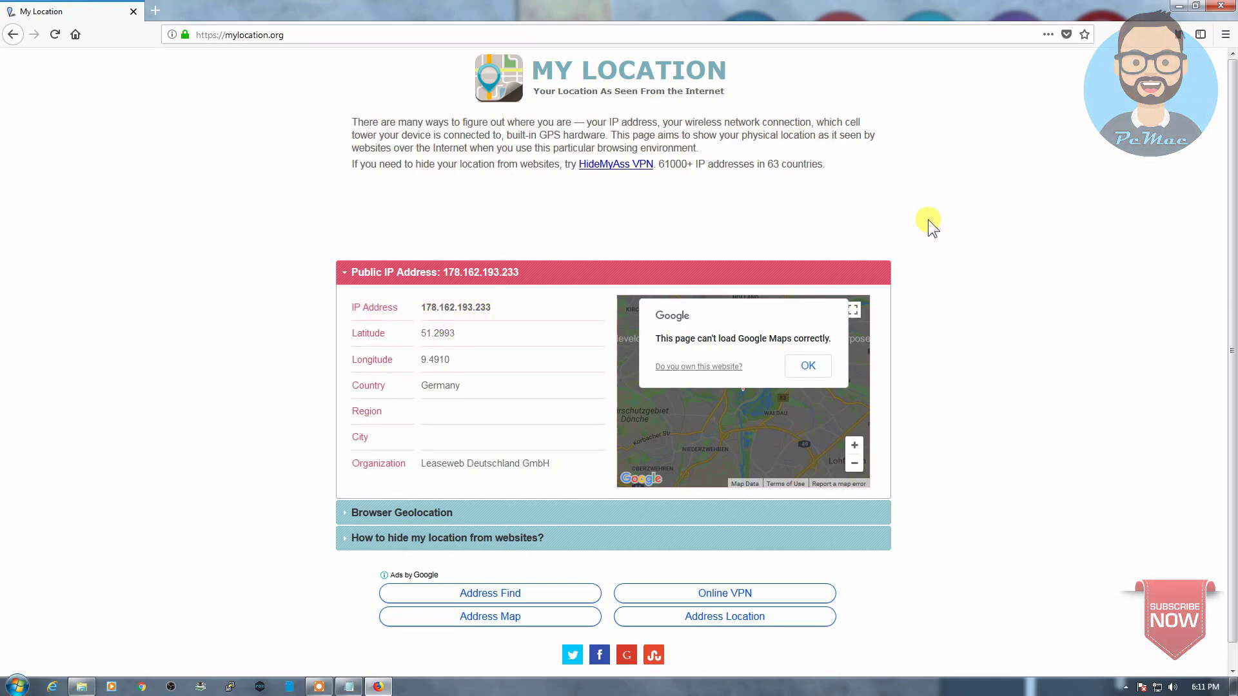
click(1223, 8)
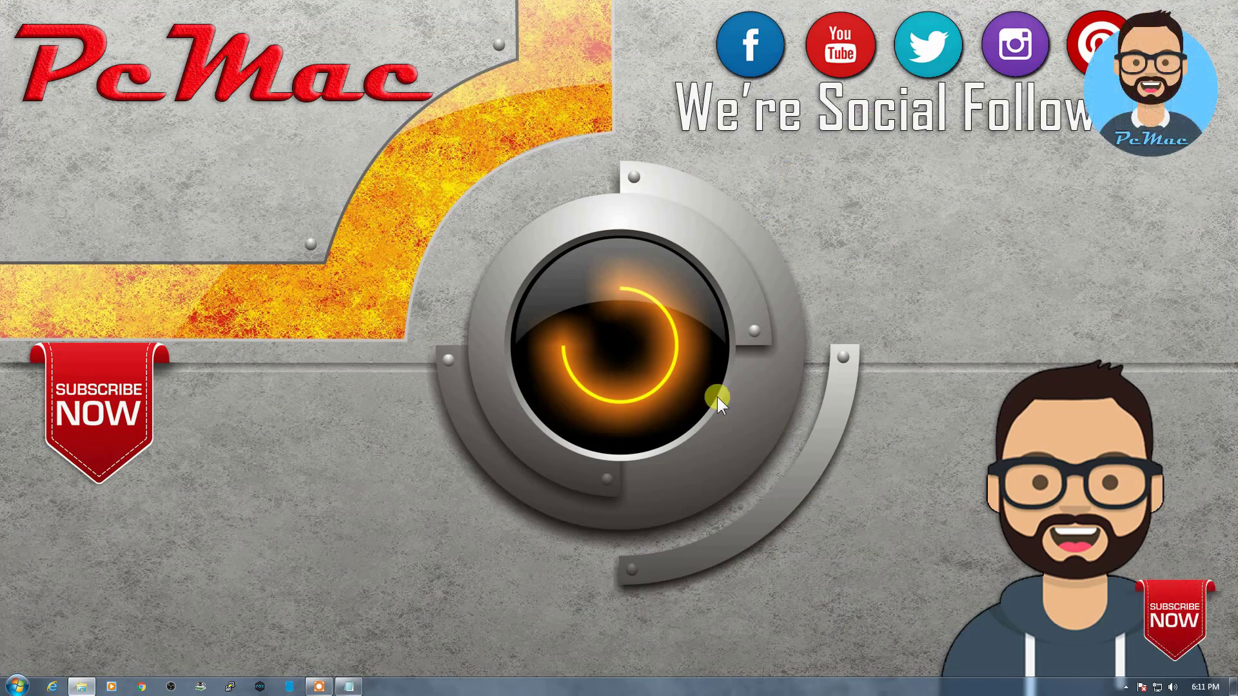